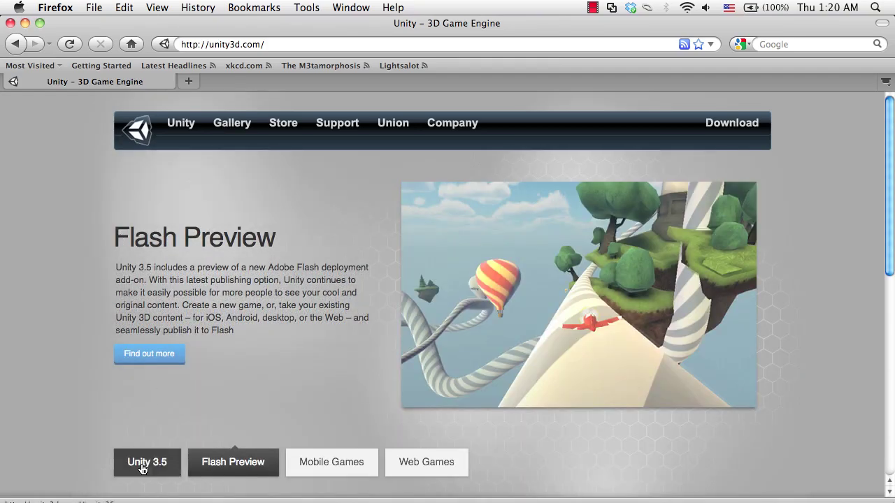
# Open the What's New page for Unity 3.5 and skim its release notes from graphics and editor features to improvements.
pyautogui.click(143, 465)
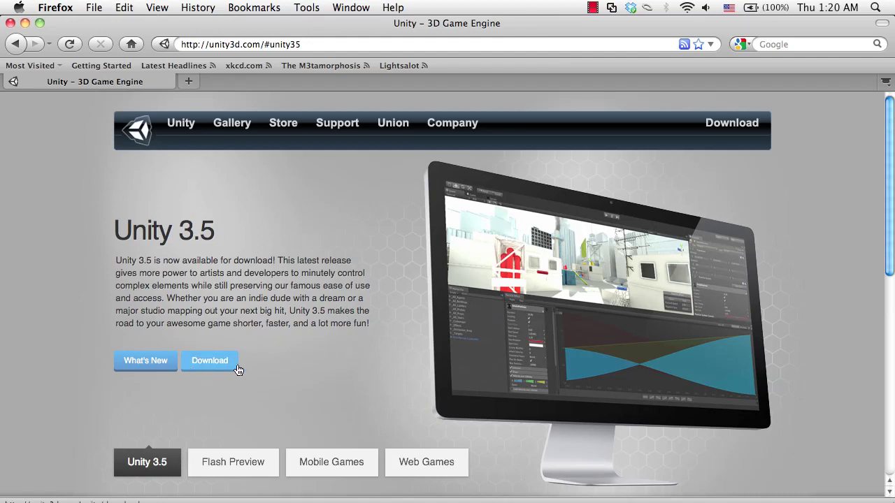
pyautogui.click(151, 365)
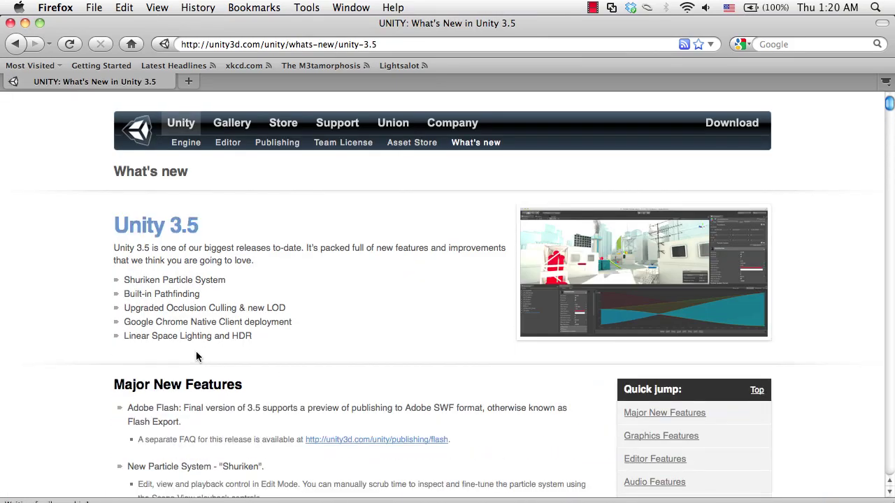
pyautogui.scroll(-5, 429, 313)
pyautogui.scroll(-20, 429, 314)
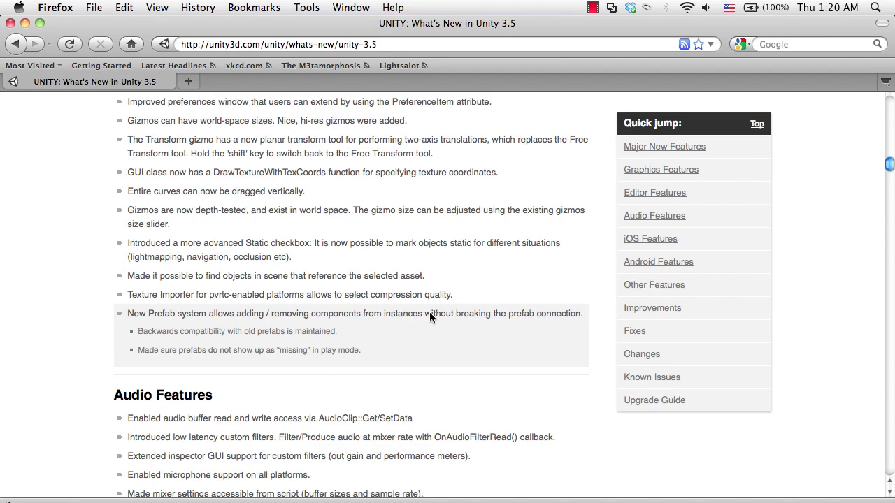
pyautogui.scroll(-15, 429, 316)
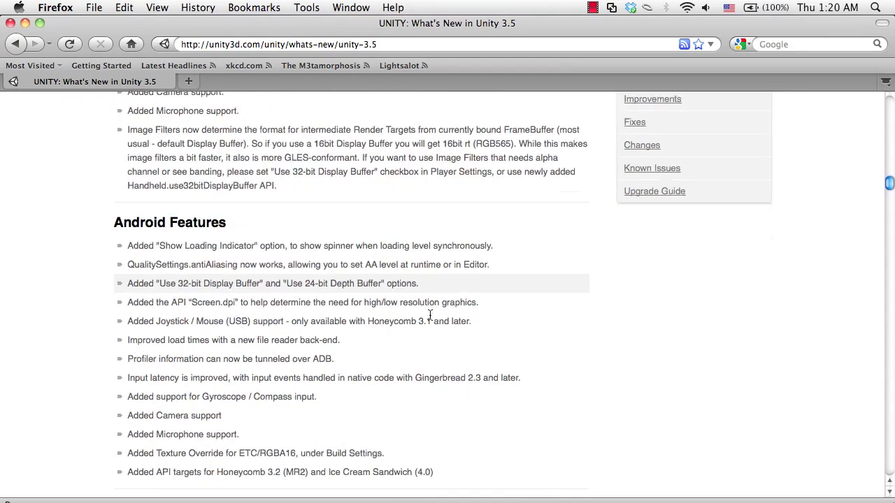
pyautogui.scroll(-10, 430, 317)
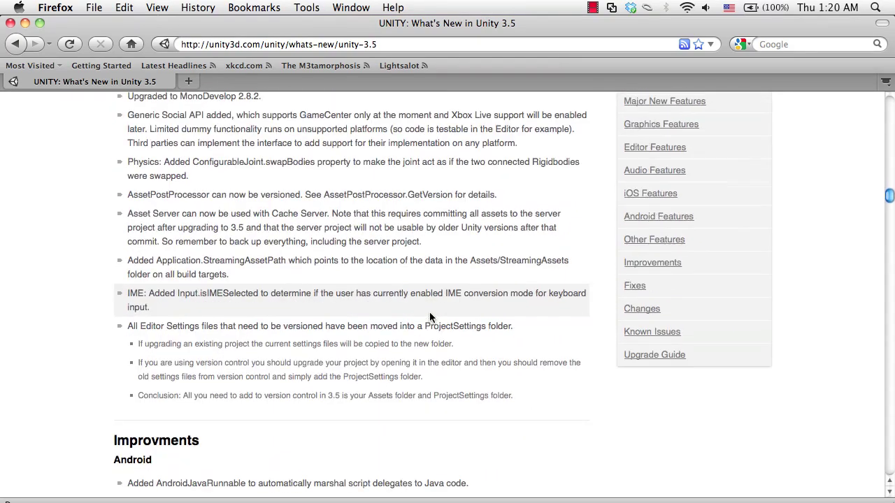
pyautogui.scroll(-12, 429, 314)
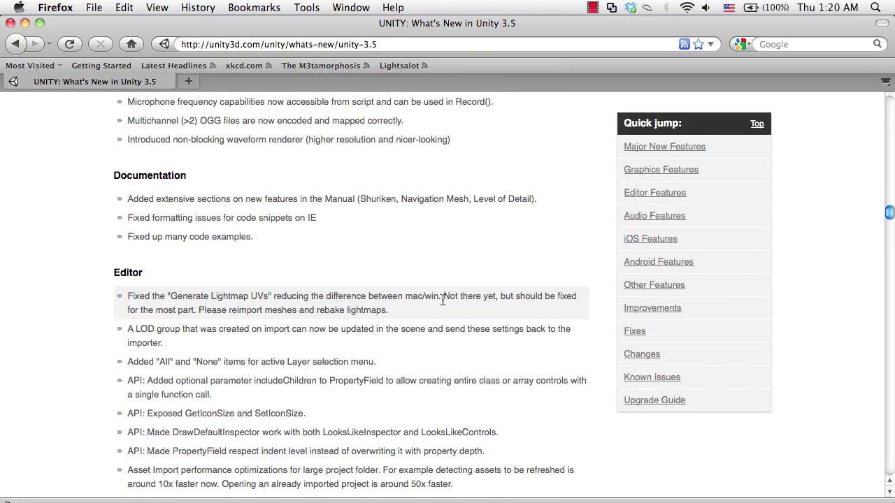
pyautogui.scroll(20, 442, 297)
pyautogui.scroll(-2, 420, 266)
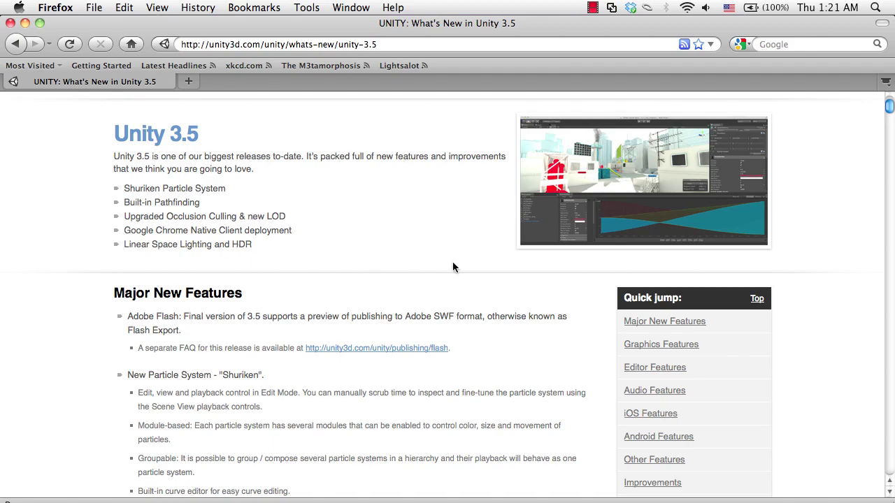
# Read through the Major New Features section of the Unity 3.5 release notes.
pyautogui.scroll(-5, 453, 267)
pyautogui.scroll(-6, 452, 261)
pyautogui.scroll(4, 452, 261)
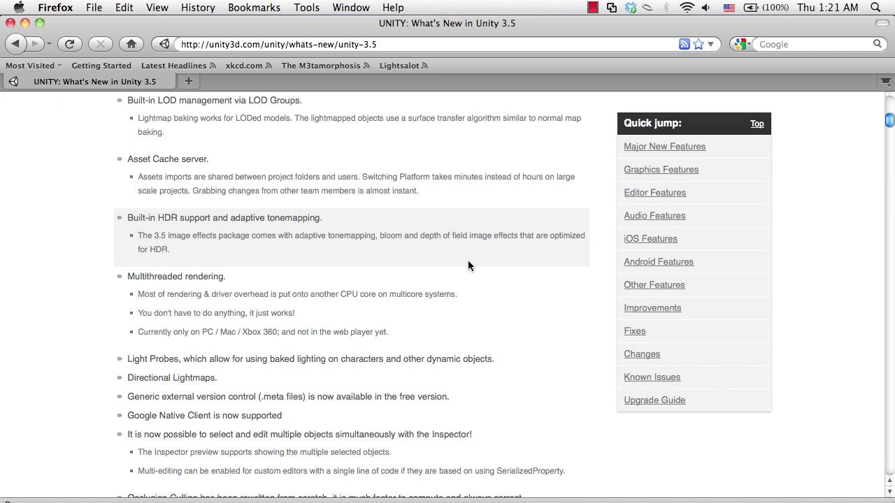
pyautogui.scroll(4, 441, 299)
pyautogui.scroll(4, 441, 299)
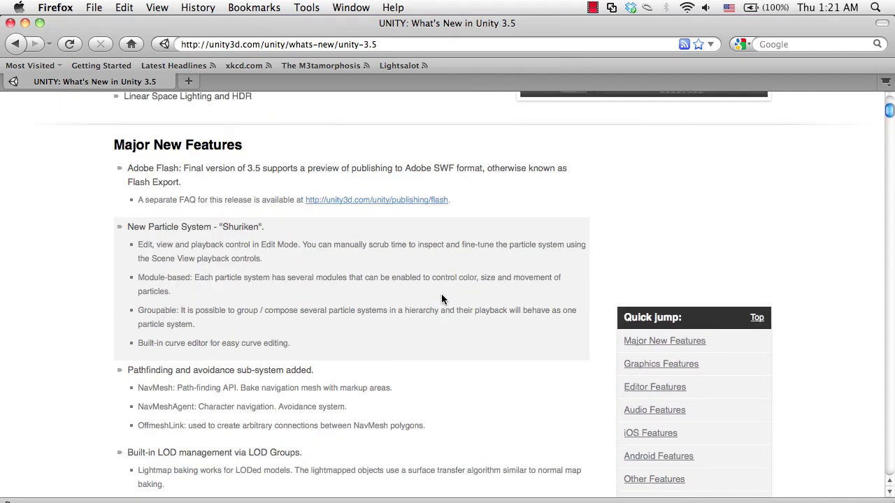
pyautogui.rightClick(442, 298)
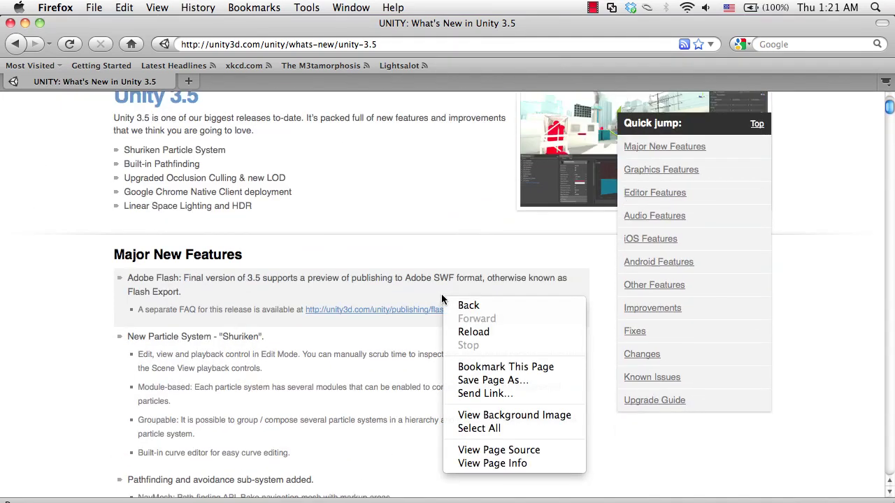
pyautogui.click(387, 231)
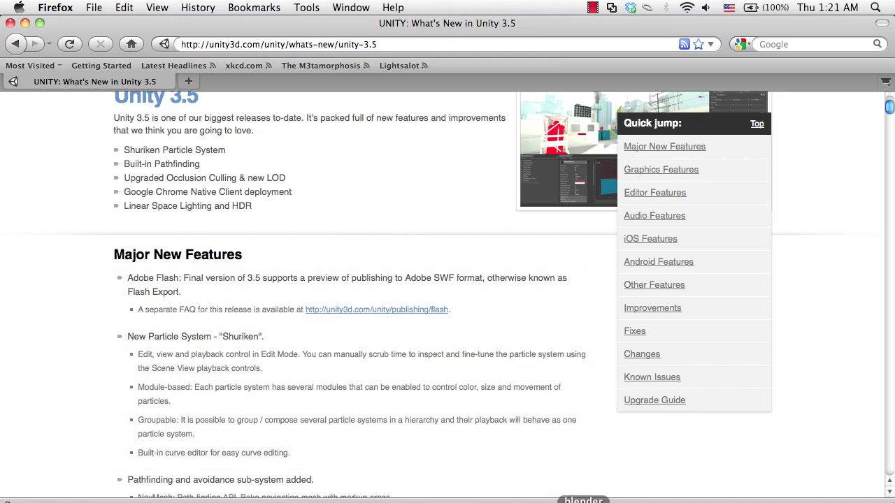
# Switch to the Unity editor and examine how the camera icon scales at different zoom distances in the scene.
pyautogui.press('super+Tab')
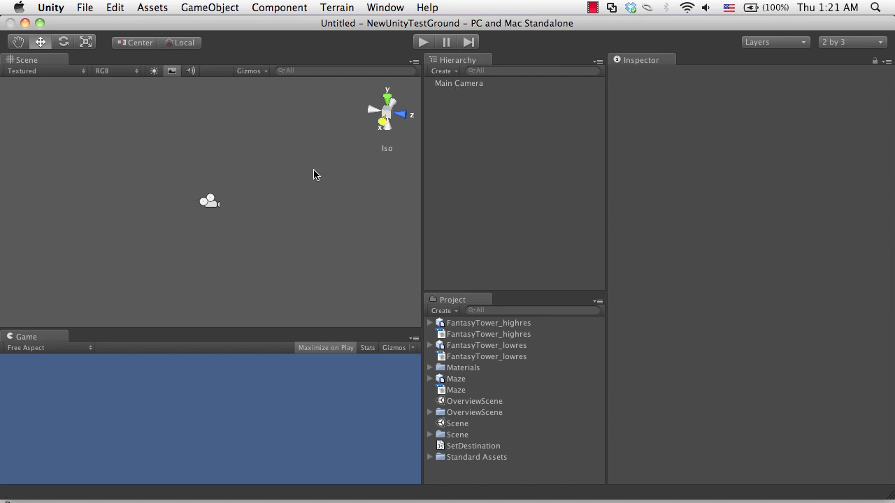
pyautogui.scroll(5, 304, 189)
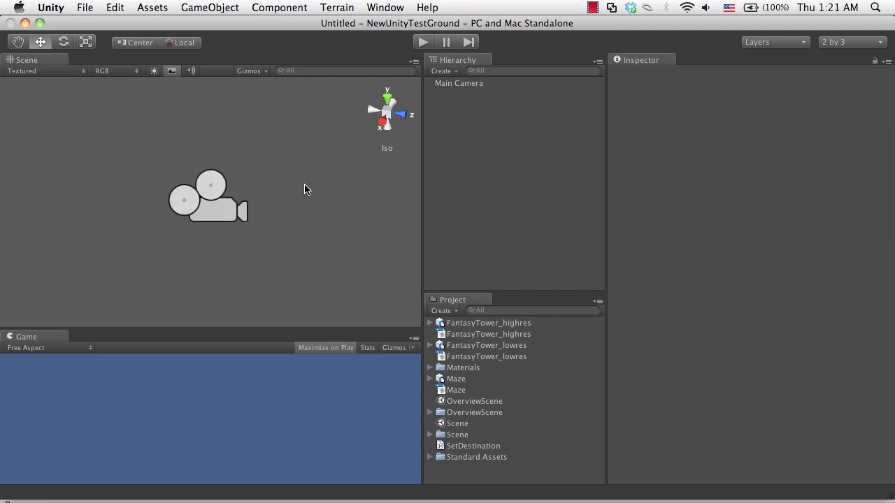
pyautogui.scroll(2, 180, 209)
pyautogui.scroll(4, 216, 229)
pyautogui.scroll(-5, 217, 228)
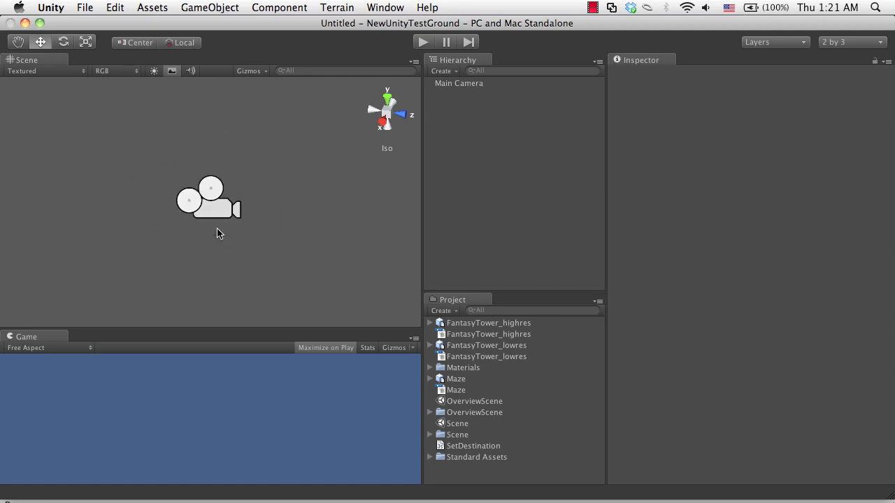
pyautogui.scroll(2, 217, 228)
pyautogui.scroll(-1, 216, 228)
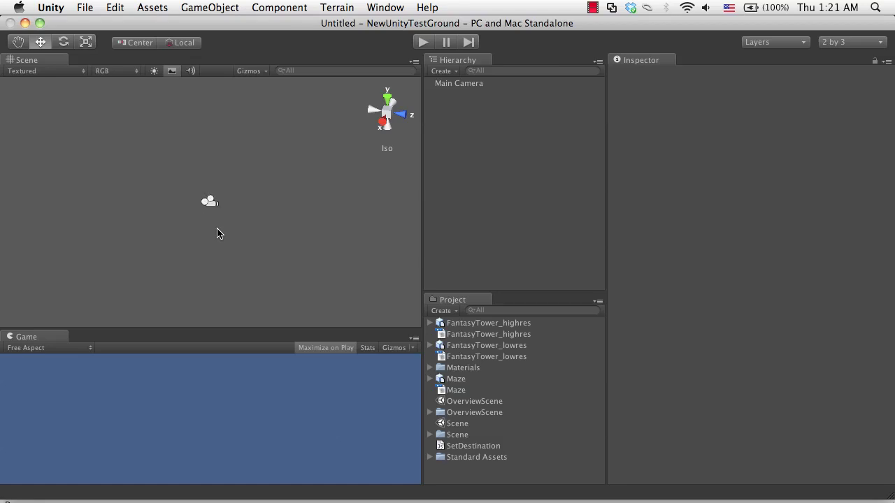
pyautogui.scroll(2, 216, 228)
pyautogui.scroll(-2, 217, 228)
pyautogui.scroll(-1, 273, 214)
pyautogui.scroll(3, 273, 214)
# Select the Main Camera, slightly reduce the 3D gizmo size and turn 3D Gizmos off for the scene.
pyautogui.click(212, 209)
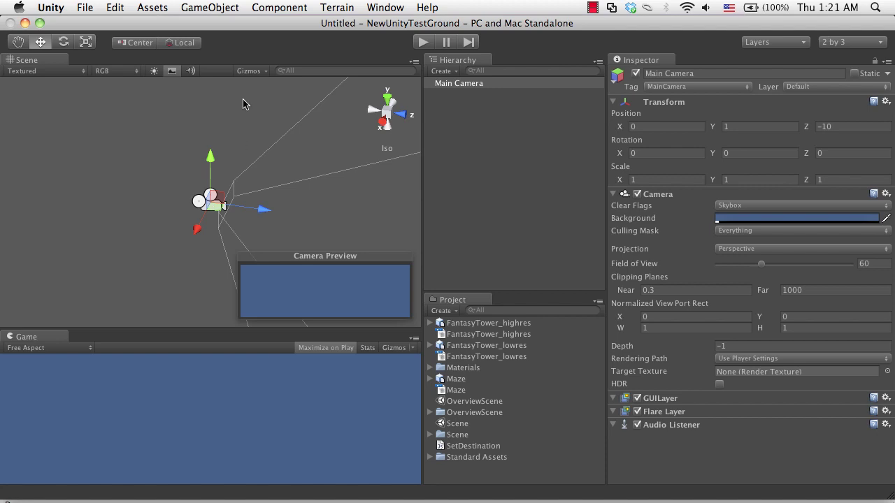
pyautogui.click(251, 71)
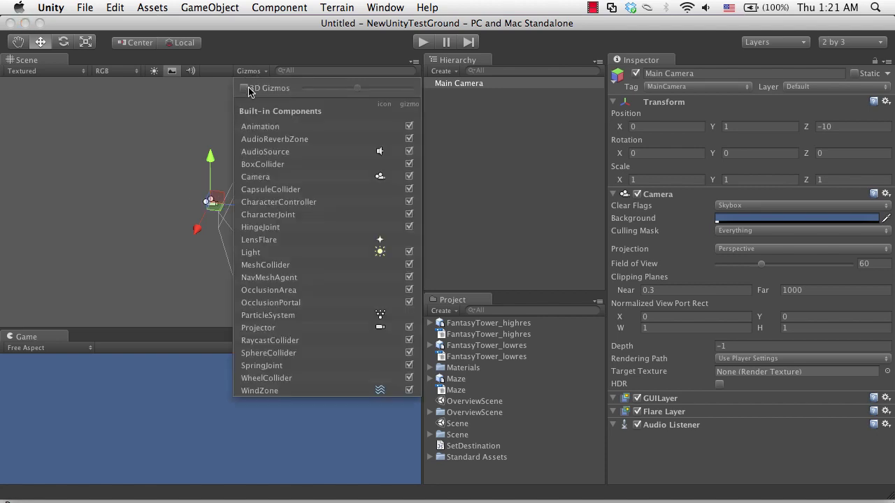
pyautogui.click(245, 89)
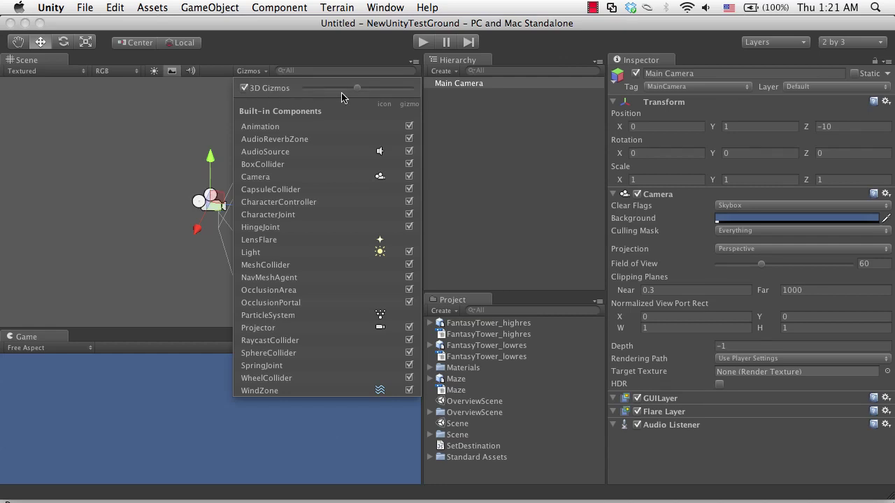
pyautogui.moveTo(358, 88)
pyautogui.mouseDown()
pyautogui.moveTo(319, 88)
pyautogui.moveTo(397, 89)
pyautogui.moveTo(347, 90)
pyautogui.mouseUp()
pyautogui.click(245, 88)
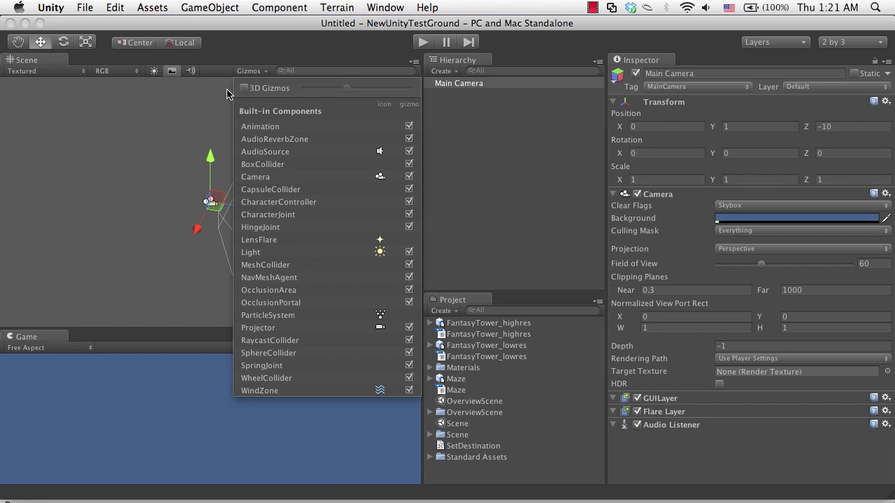
pyautogui.click(231, 77)
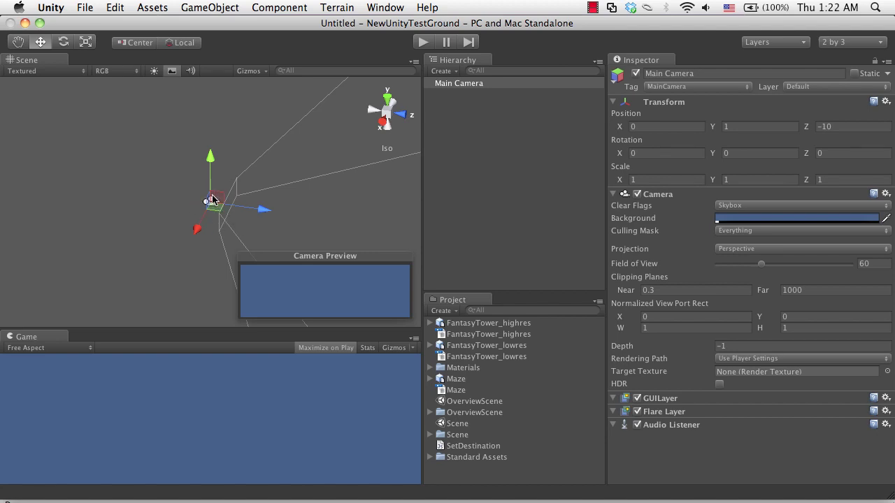
# Move the Main Camera freely in the scene to about X 0.44, Y 1.56, Z -9.54.
pyautogui.keyDown('alt'); pyautogui.moveTo(217, 223); pyautogui.dragTo(139, 190); pyautogui.keyUp('alt')
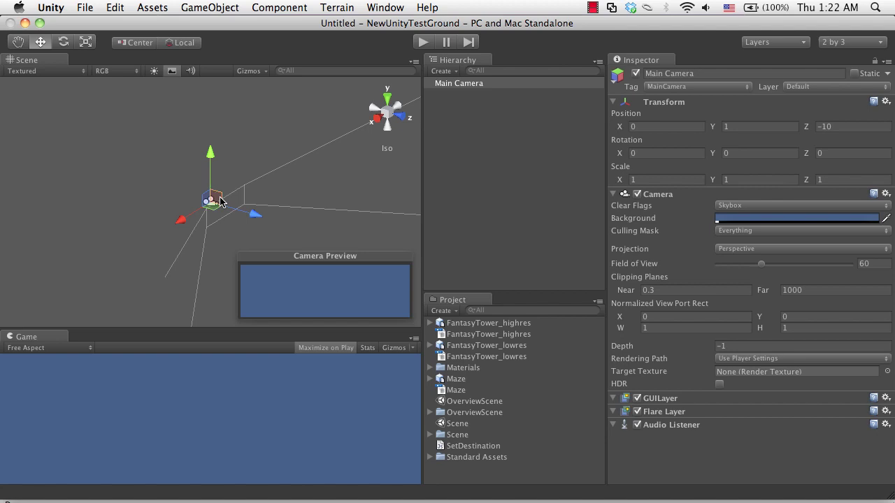
pyautogui.moveTo(220, 202)
pyautogui.mouseDown()
pyautogui.moveTo(265, 222)
pyautogui.moveTo(370, 157)
pyautogui.moveTo(224, 213)
pyautogui.moveTo(220, 144)
pyautogui.moveTo(234, 136)
pyautogui.moveTo(239, 233)
pyautogui.moveTo(320, 252)
pyautogui.moveTo(210, 236)
pyautogui.moveTo(236, 142)
pyautogui.moveTo(216, 185)
pyautogui.moveTo(287, 237)
pyautogui.moveTo(223, 208)
pyautogui.moveTo(196, 136)
pyautogui.moveTo(226, 217)
pyautogui.moveTo(302, 224)
pyautogui.moveTo(184, 199)
pyautogui.moveTo(197, 159)
pyautogui.moveTo(199, 187)
pyautogui.moveTo(278, 209)
pyautogui.moveTo(236, 151)
pyautogui.moveTo(348, 154)
pyautogui.moveTo(236, 136)
pyautogui.moveTo(229, 192)
pyautogui.moveTo(296, 194)
pyautogui.moveTo(126, 206)
pyautogui.moveTo(393, 246)
pyautogui.moveTo(280, 168)
pyautogui.moveTo(200, 200)
pyautogui.moveTo(244, 184)
pyautogui.moveTo(234, 199)
pyautogui.moveTo(194, 194)
pyautogui.moveTo(204, 196)
pyautogui.mouseUp()
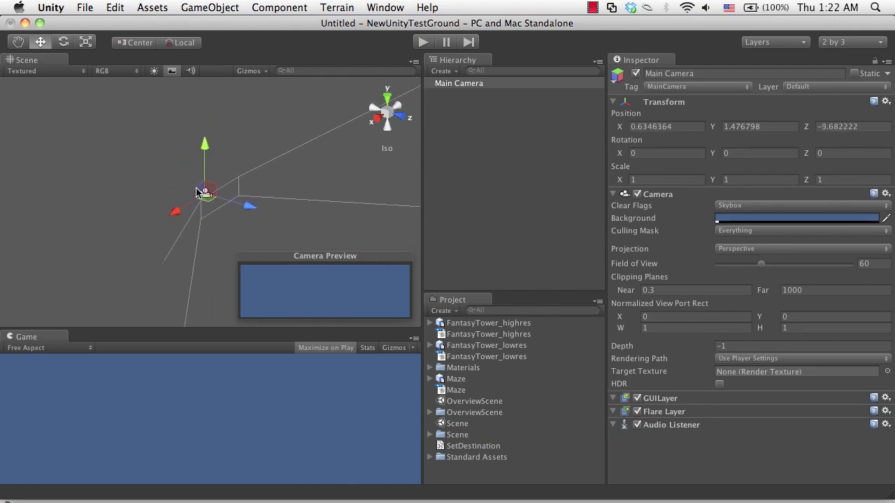
pyautogui.hscroll(-3, 183, 201)
pyautogui.hscroll(-3, 184, 200)
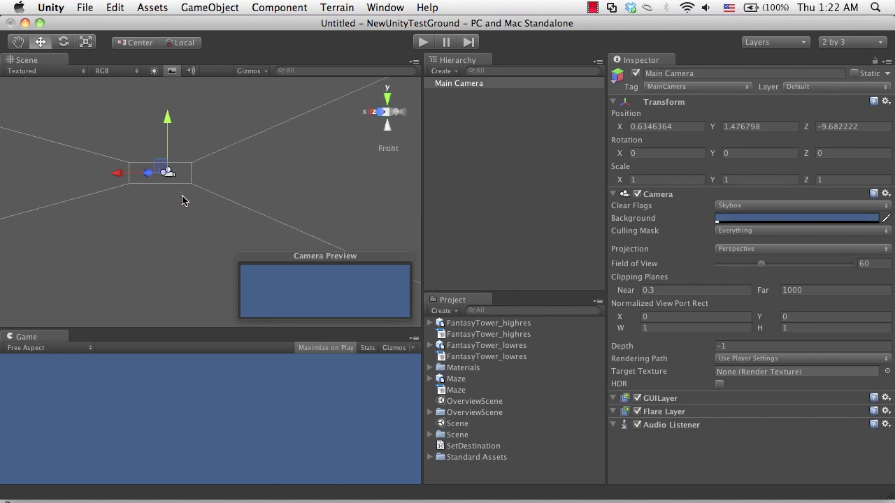
pyautogui.scroll(3, 184, 201)
pyautogui.scroll(-3, 183, 200)
pyautogui.scroll(-3, 183, 200)
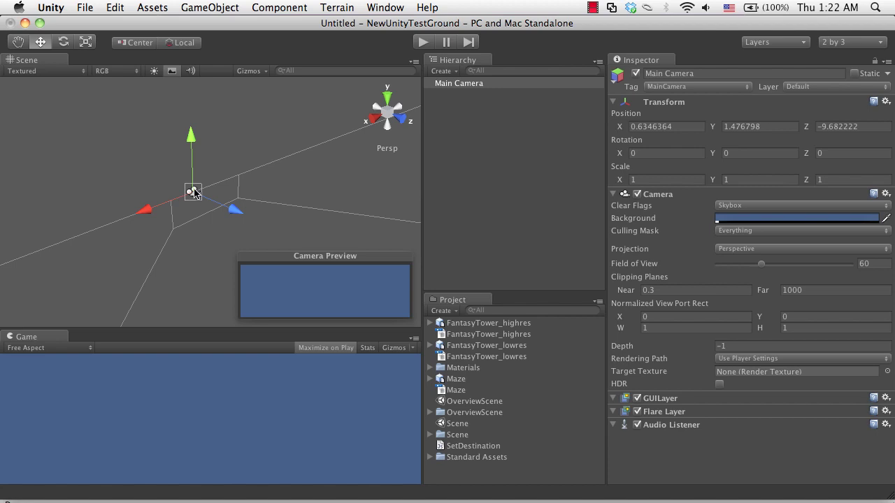
pyautogui.moveTo(194, 193); pyautogui.dragTo(230, 201)
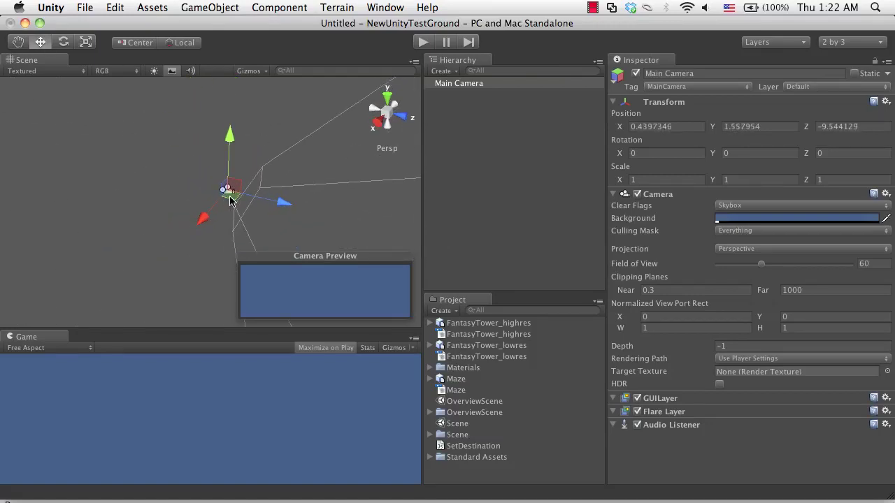
pyautogui.press('XF86AudioLowerVolume')
# Change the editor skin to Light in the Unity preferences.
pyautogui.press('super+comma')
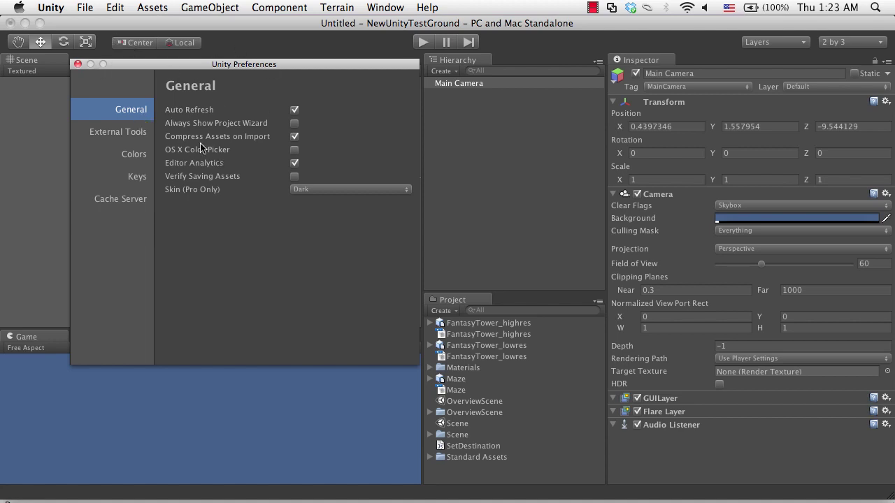
pyautogui.click(325, 190)
pyautogui.click(320, 179)
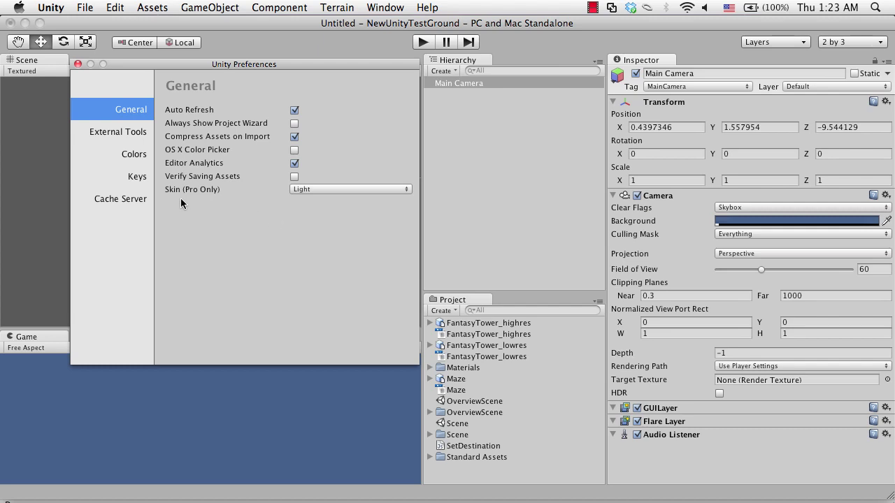
# Review the External Tools, Colors, Keys and Cache Server preferences, and close the preferences.
pyautogui.click(132, 131)
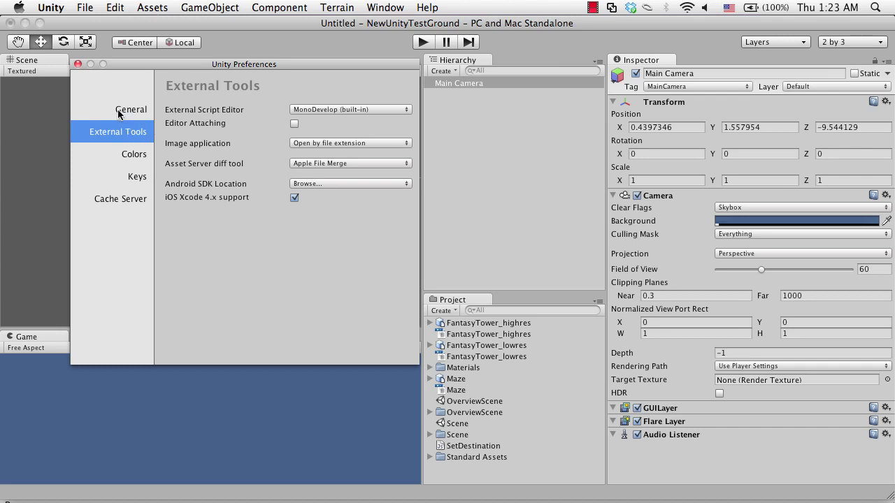
pyautogui.click(128, 154)
pyautogui.click(135, 176)
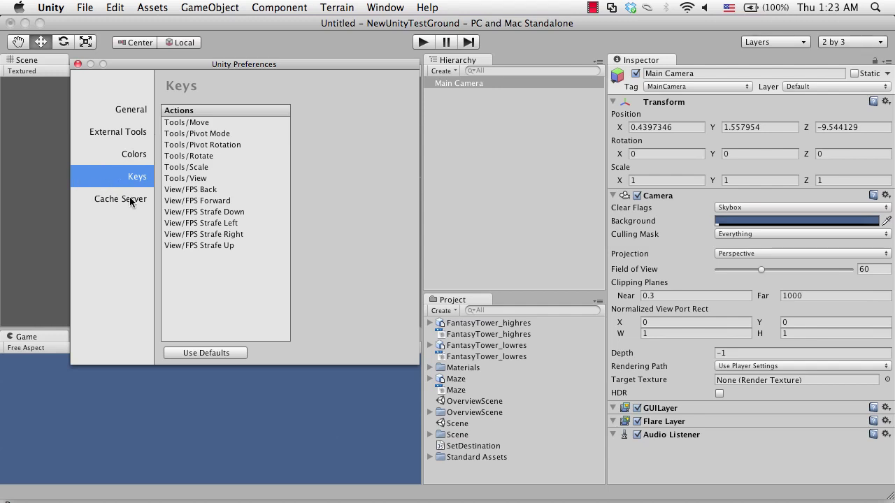
pyautogui.click(131, 202)
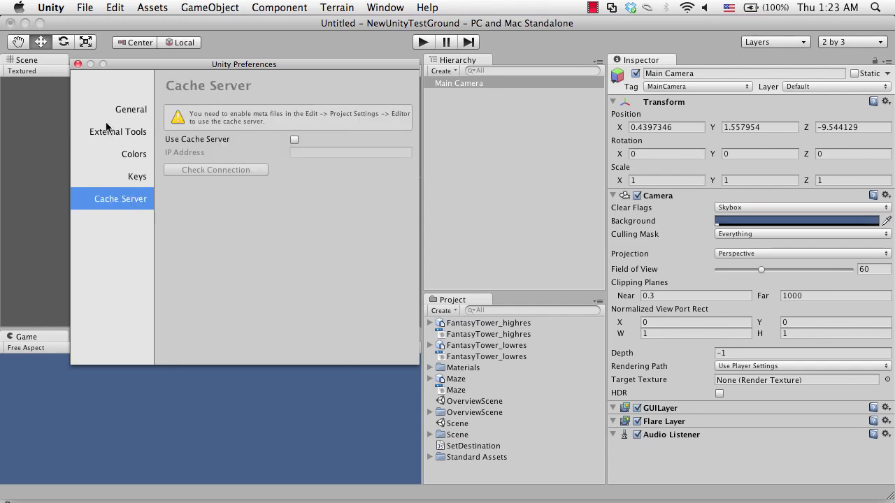
pyautogui.click(78, 65)
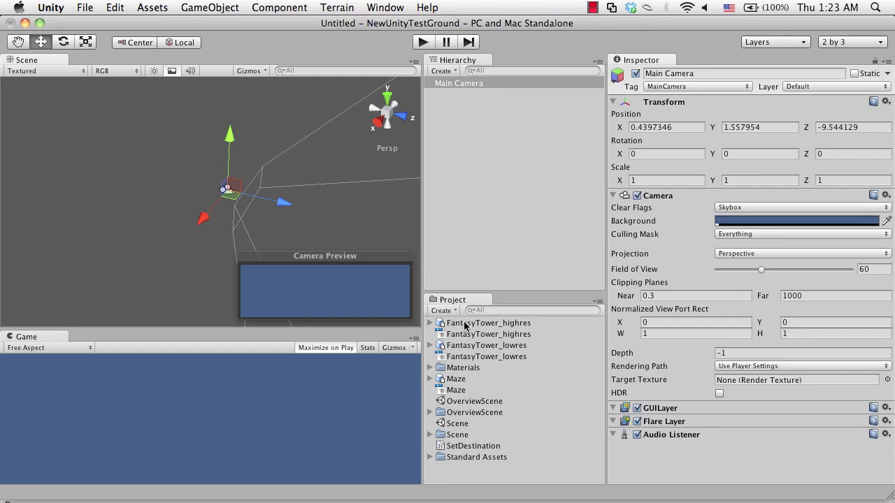
# Place the FantasyTower_highres model at about (-5.9, -1.3, -6.6) and FantasyTower_lowres at about (6.6, 4.6, -13.6) in the scene.
pyautogui.moveTo(466, 324); pyautogui.dragTo(368, 199)
pyautogui.press('f')
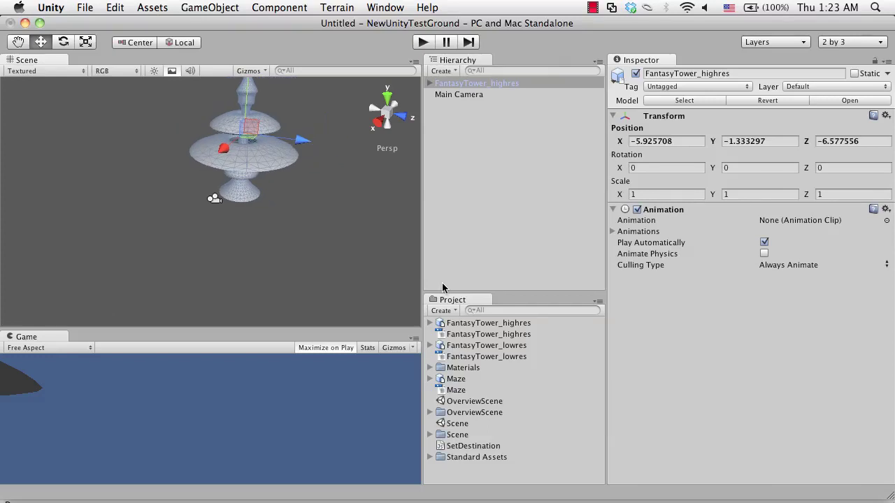
pyautogui.moveTo(489, 348); pyautogui.dragTo(56, 177)
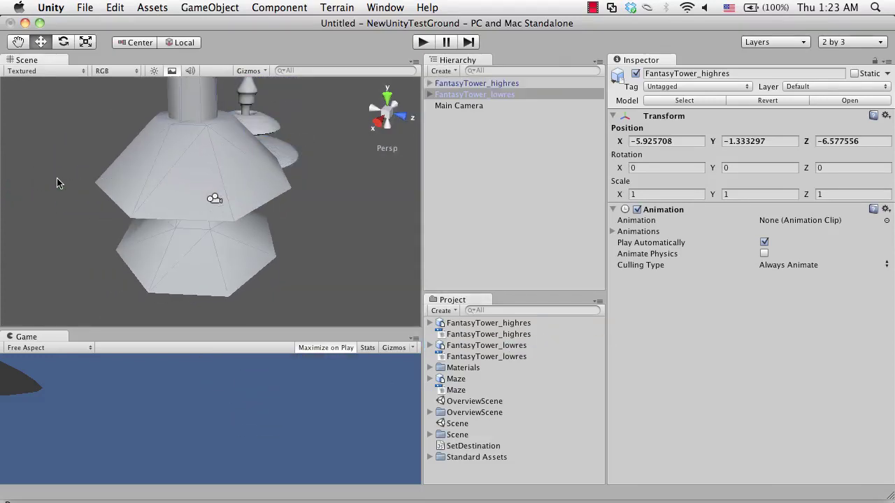
pyautogui.press('f')
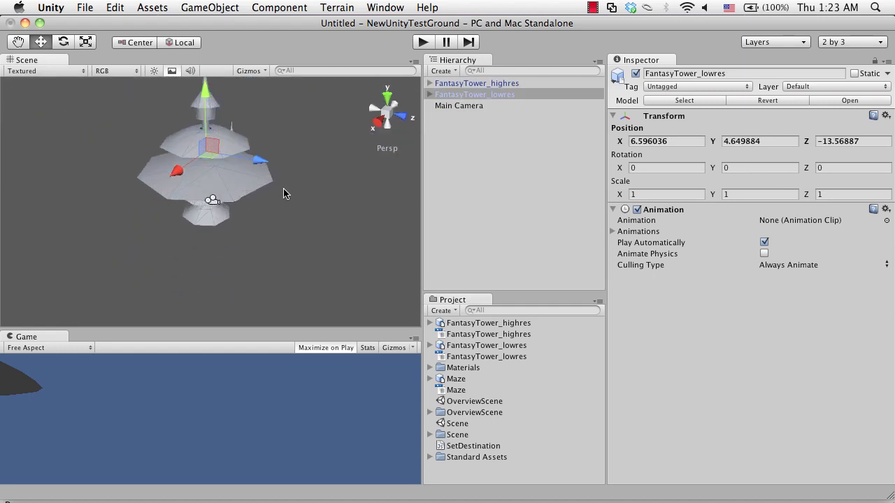
pyautogui.scroll(-3, 287, 278)
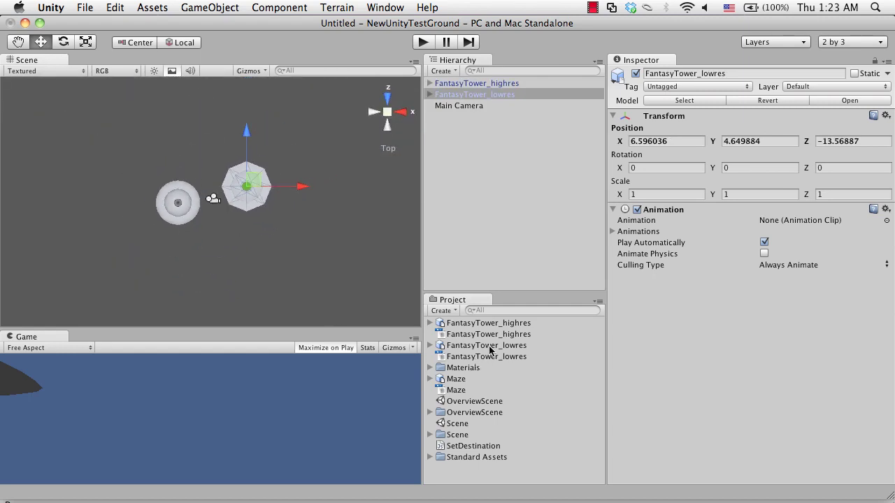
# Place two more FantasyTower_lowres models in the scene at about (0, 74.8, -25.7) and (-22.7, 74.8, -8.0).
pyautogui.moveTo(489, 347); pyautogui.dragTo(212, 294)
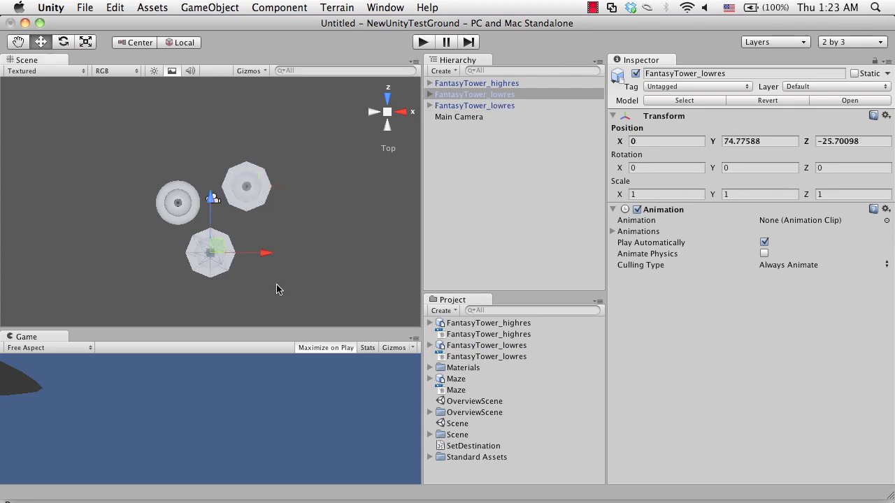
pyautogui.moveTo(487, 346); pyautogui.dragTo(86, 193)
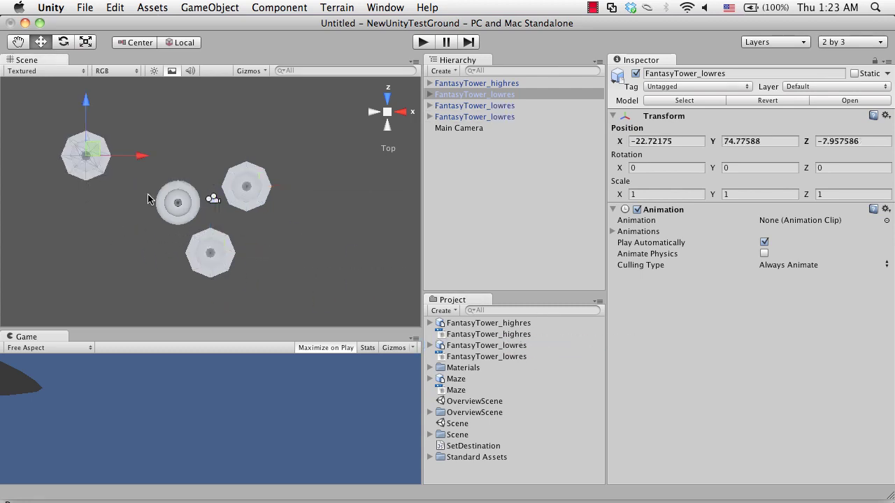
# Find the references to the FantasyTower_highres project asset in the scene, with the towers viewed in perspective from the side.
pyautogui.click(184, 203)
pyautogui.keyDown('alt'); pyautogui.moveTo(253, 238); pyautogui.dragTo(136, 38); pyautogui.keyUp('alt')
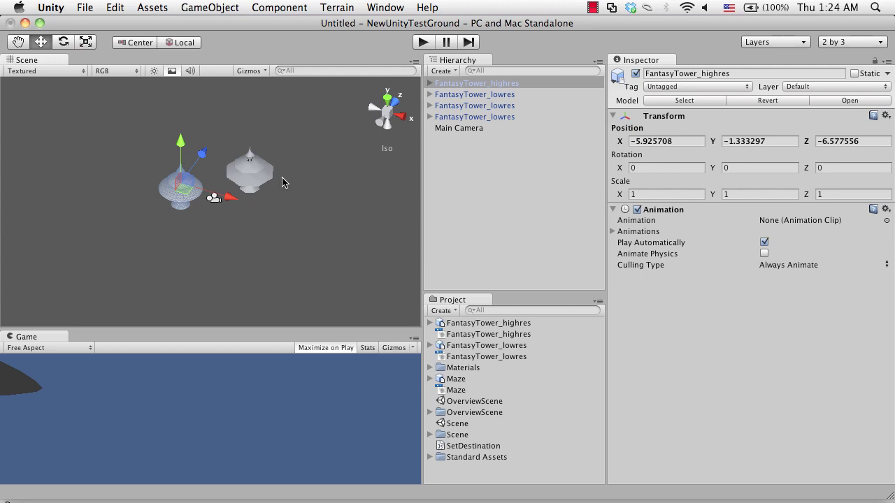
pyautogui.click(281, 179)
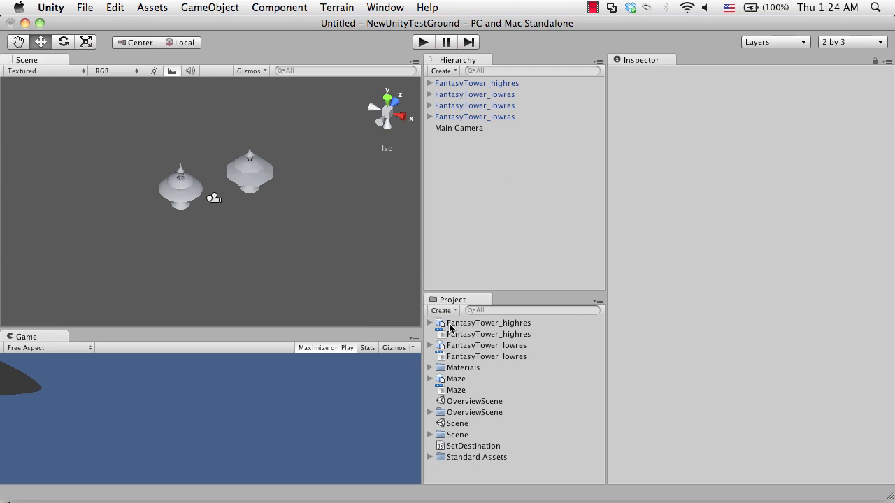
pyautogui.rightClick(492, 327)
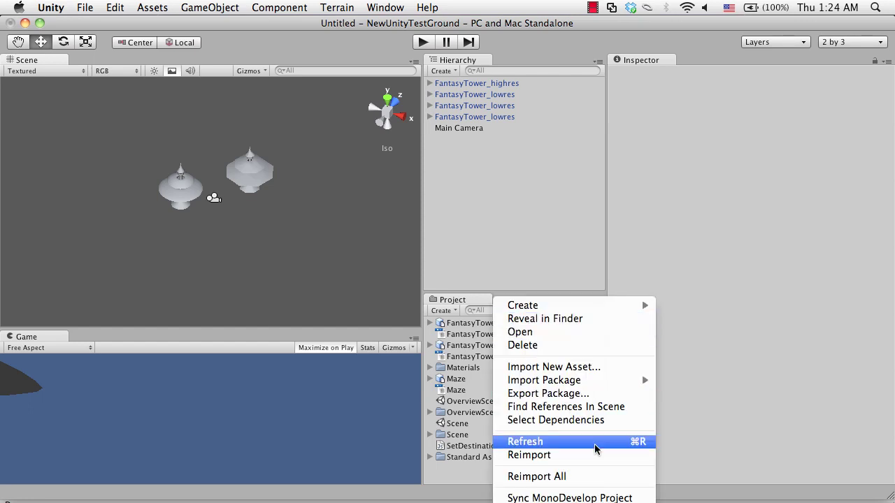
pyautogui.click(571, 407)
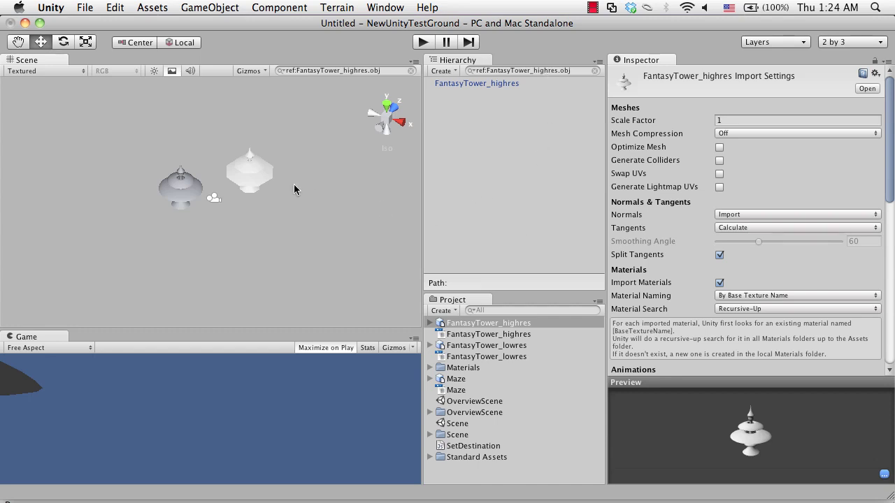
# Inspect the referenced FantasyTower_highres object in the scene, clear the reference search filter, and deselect the tower.
pyautogui.click(171, 189)
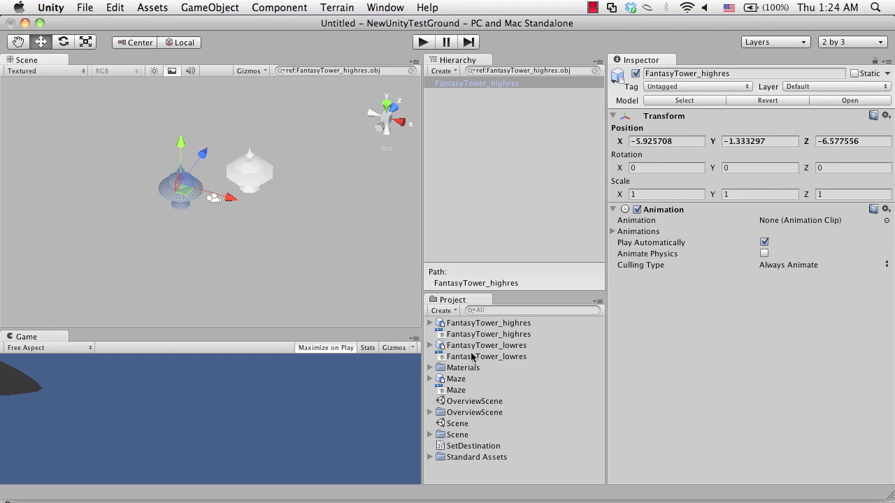
pyautogui.rightClick(518, 384)
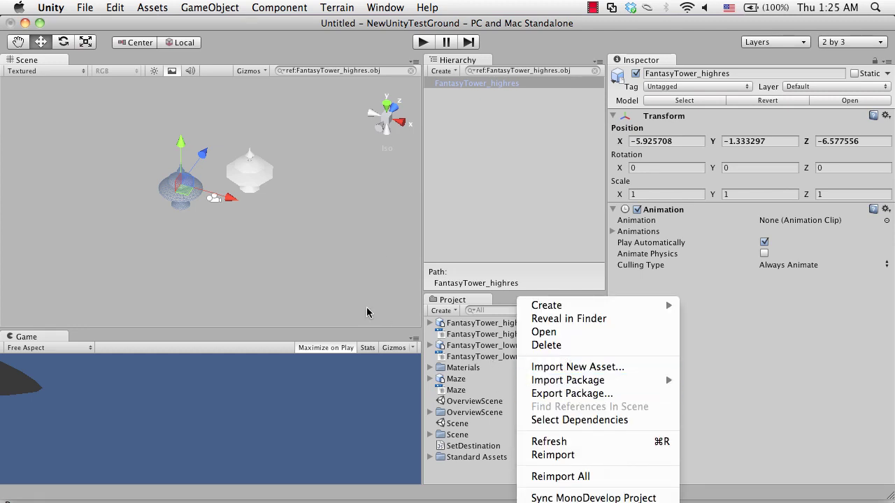
pyautogui.click(184, 190)
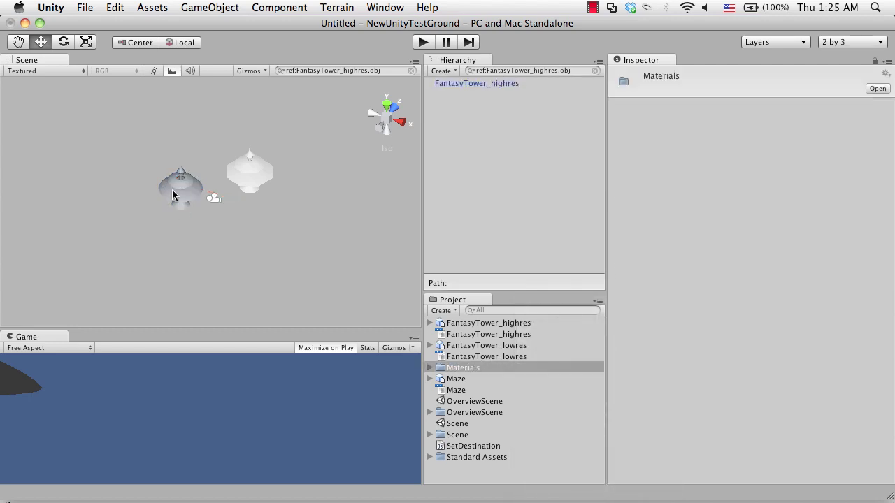
pyautogui.click(173, 198)
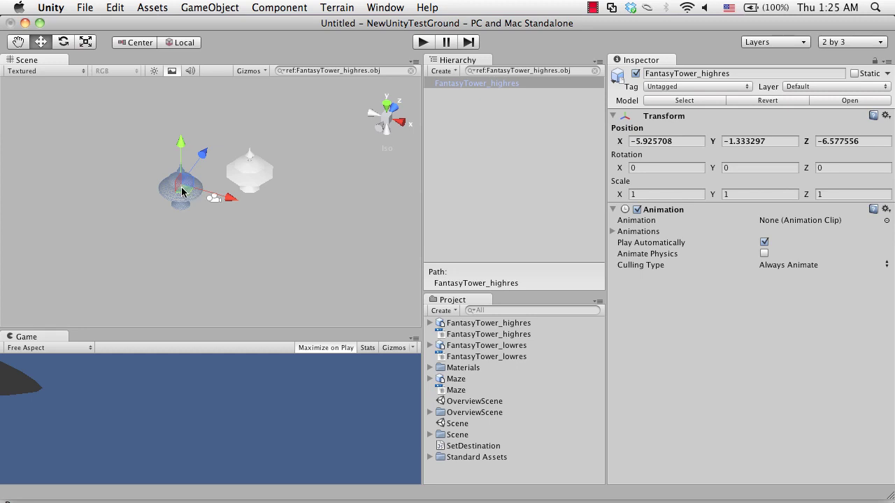
pyautogui.scroll(-3, 181, 192)
pyautogui.scroll(5, 181, 192)
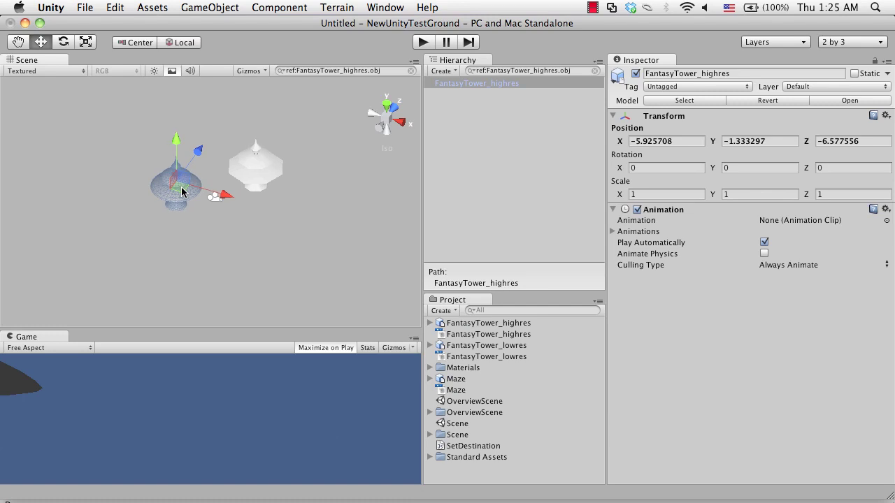
pyautogui.scroll(1, 181, 193)
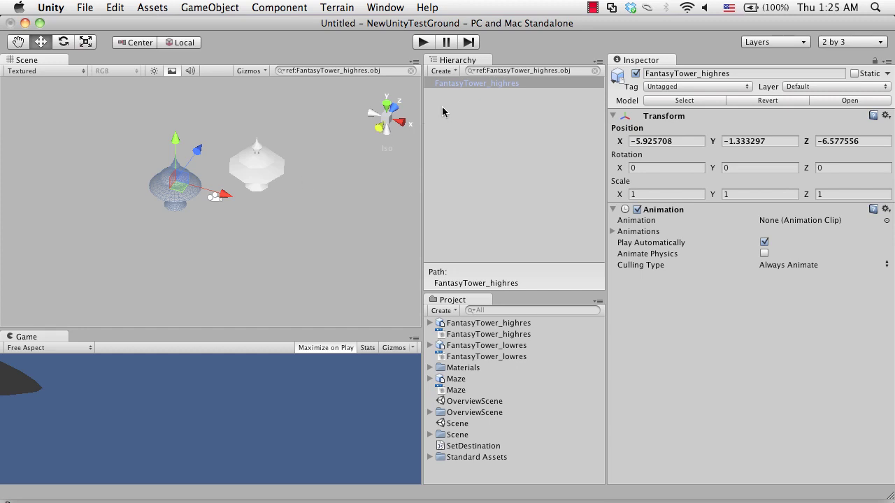
pyautogui.click(595, 70)
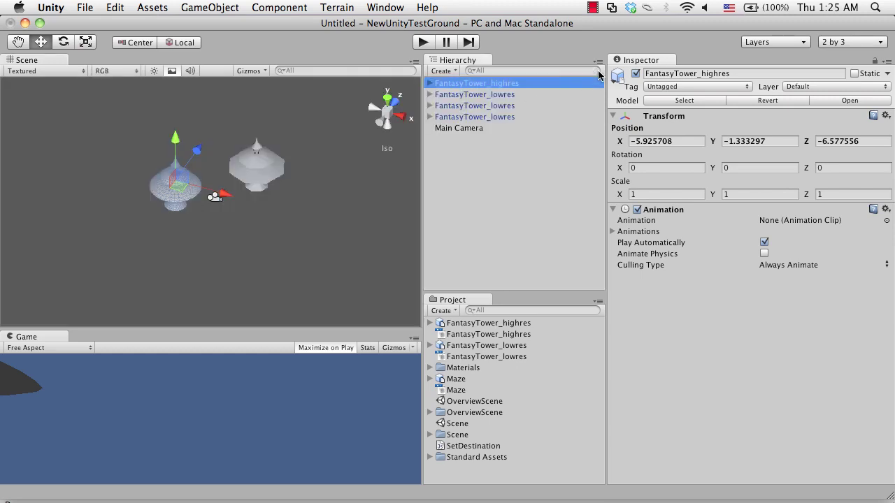
pyautogui.click(331, 189)
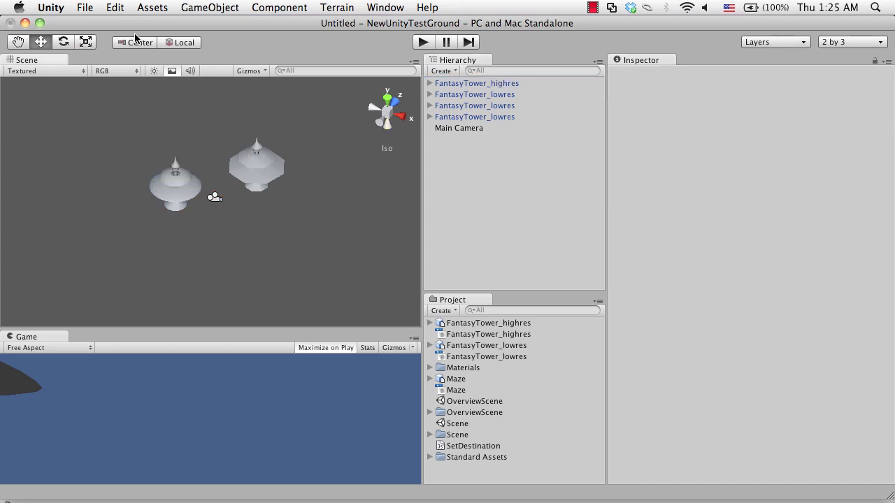
# Set the Asset Serialization mode to Force Text in the project's Editor settings.
pyautogui.click(126, 7)
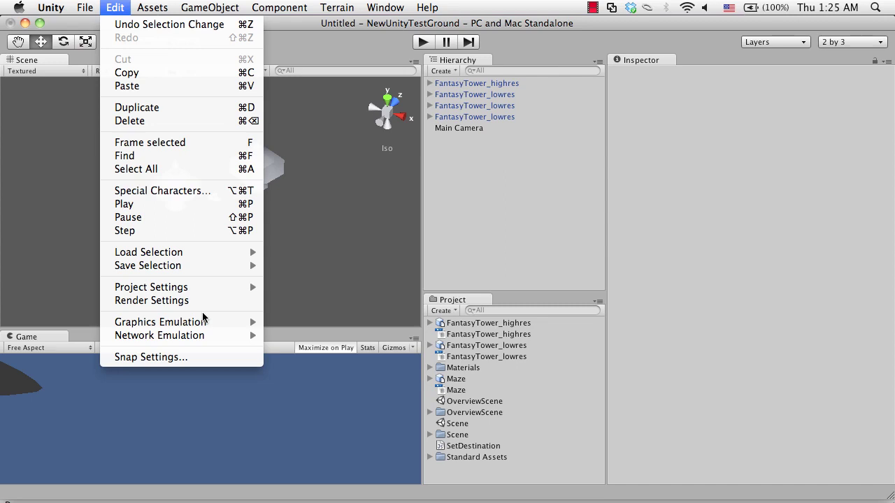
pyautogui.moveTo(169, 290)
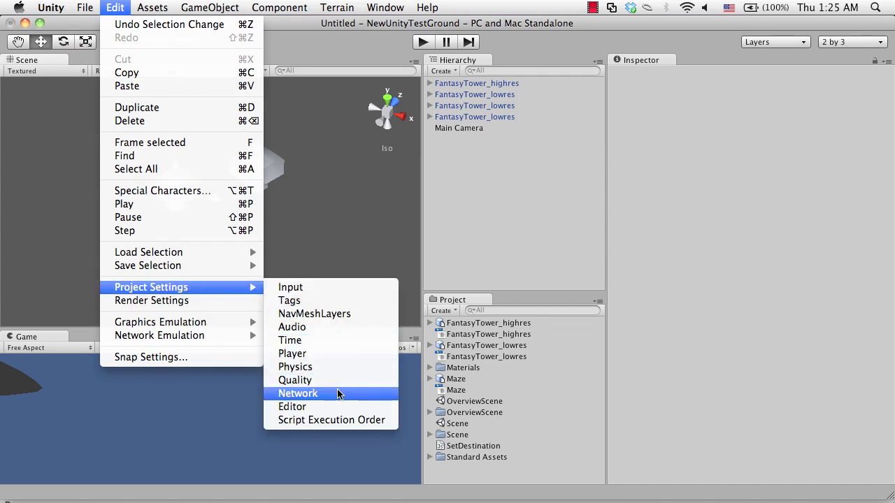
pyautogui.click(365, 408)
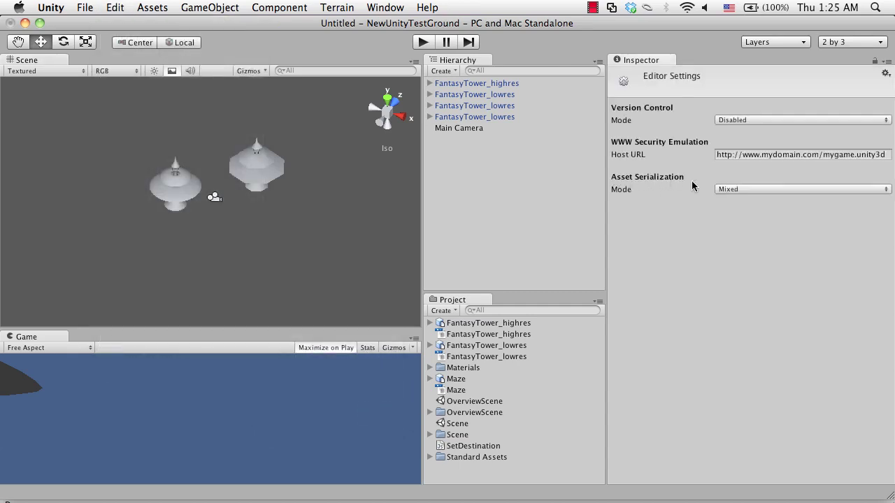
pyautogui.click(735, 190)
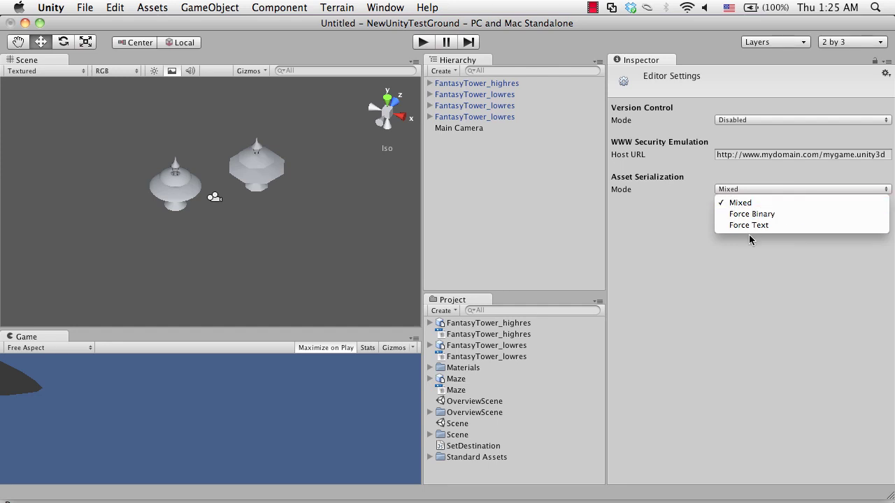
pyautogui.click(780, 224)
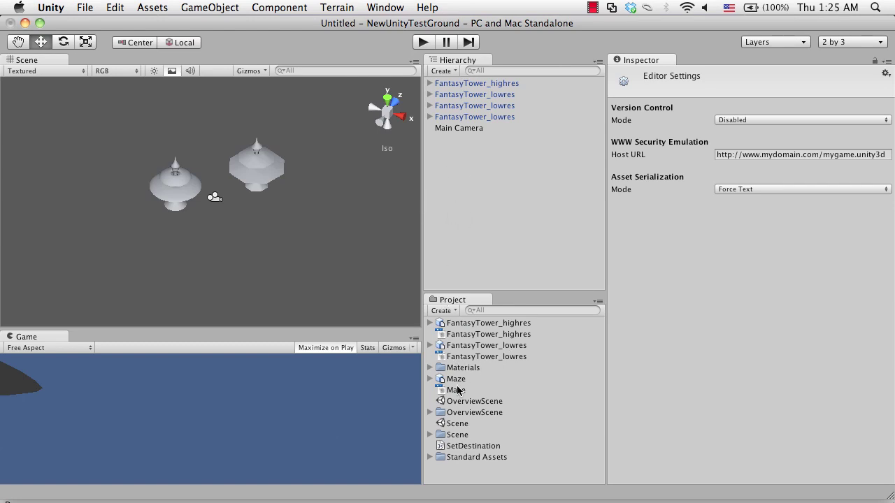
# Reveal the Scene asset in Finder and open Scene.unity in TextEdit.
pyautogui.rightClick(451, 425)
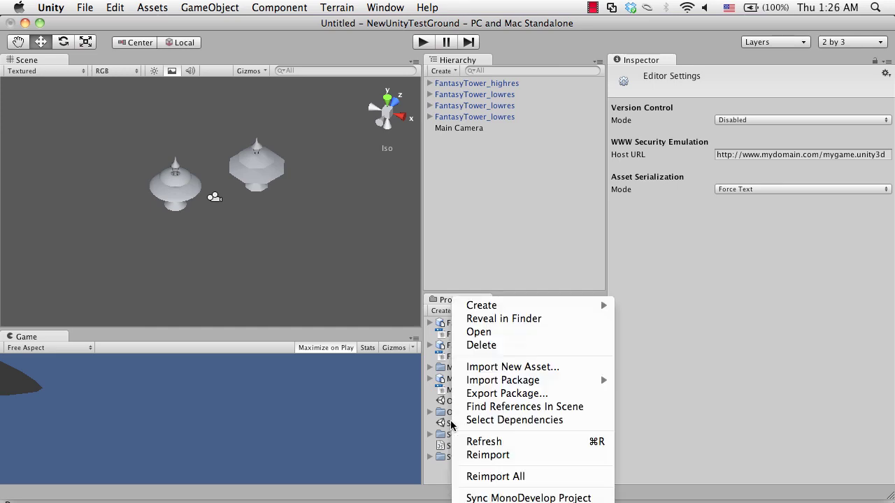
pyautogui.click(489, 319)
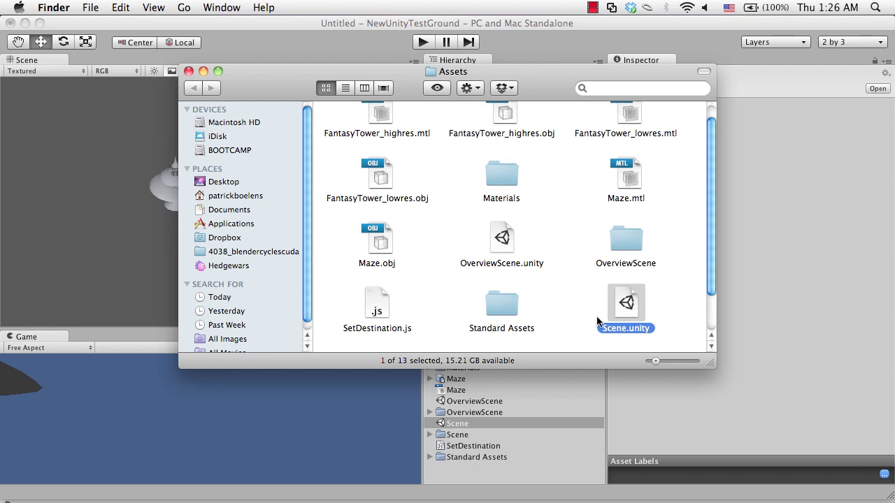
pyautogui.moveTo(625, 306); pyautogui.dragTo(109, 501)
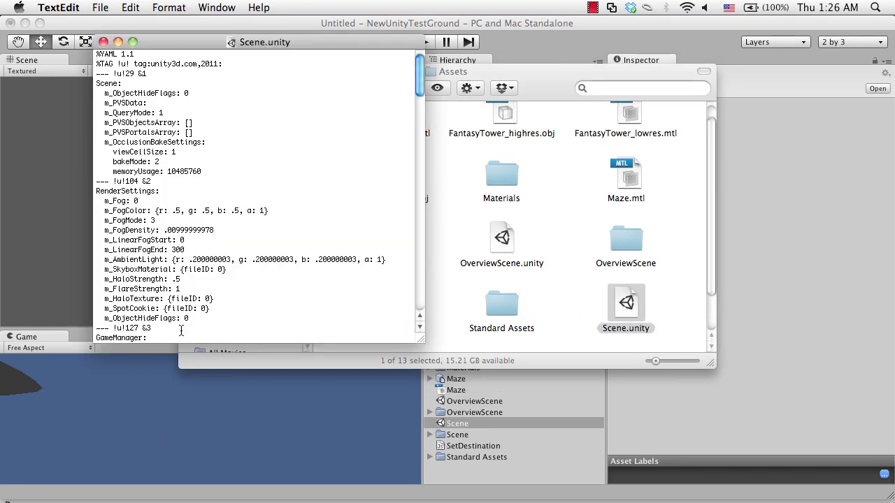
# Examine the serialized text of Scene.unity, including its lightmap, camera, Maze GameObject, transform and animation entries.
pyautogui.scroll(-1, 292, 162)
pyautogui.scroll(-20, 292, 163)
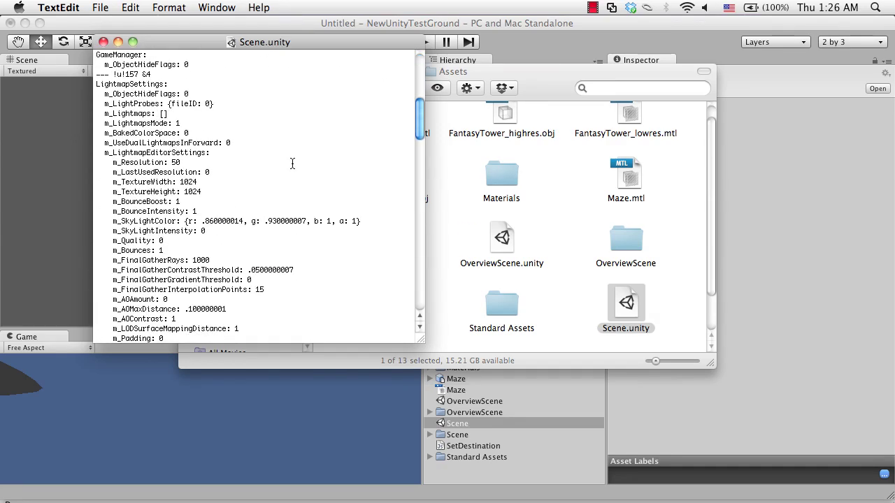
pyautogui.scroll(-10, 292, 163)
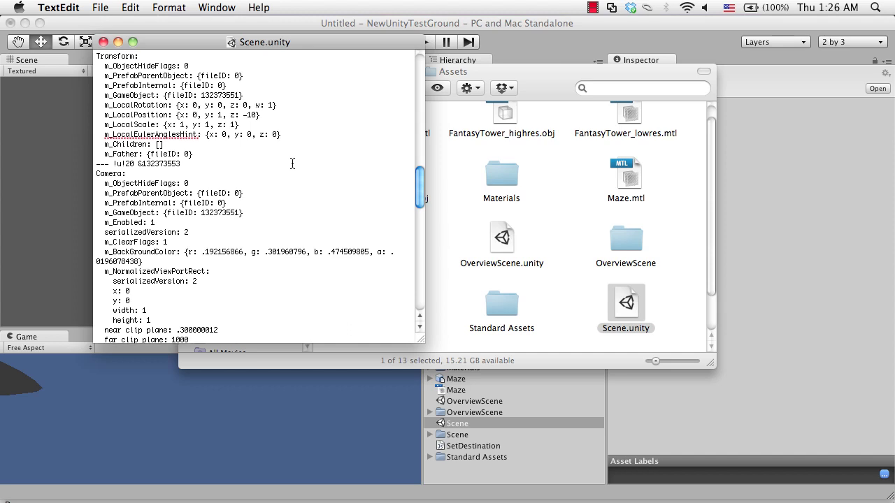
pyautogui.scroll(4, 294, 162)
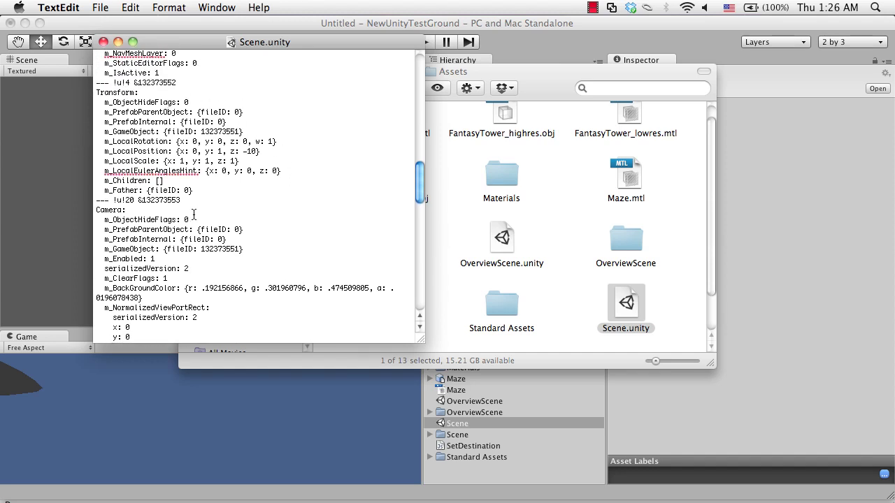
pyautogui.scroll(-3, 335, 187)
pyautogui.scroll(-10, 334, 187)
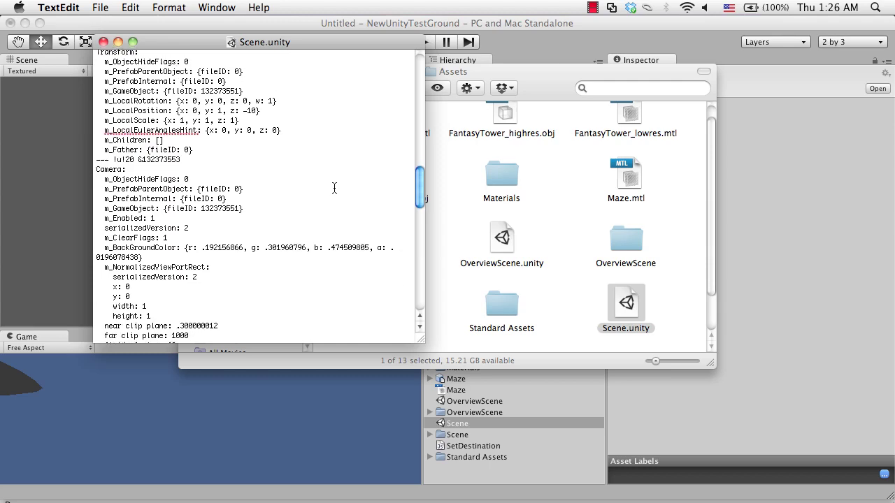
pyautogui.scroll(-15, 334, 187)
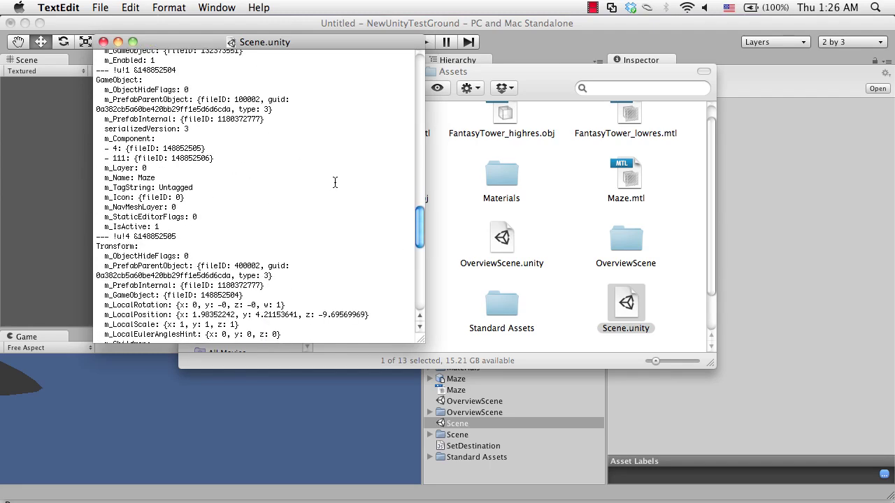
pyautogui.scroll(-10, 335, 183)
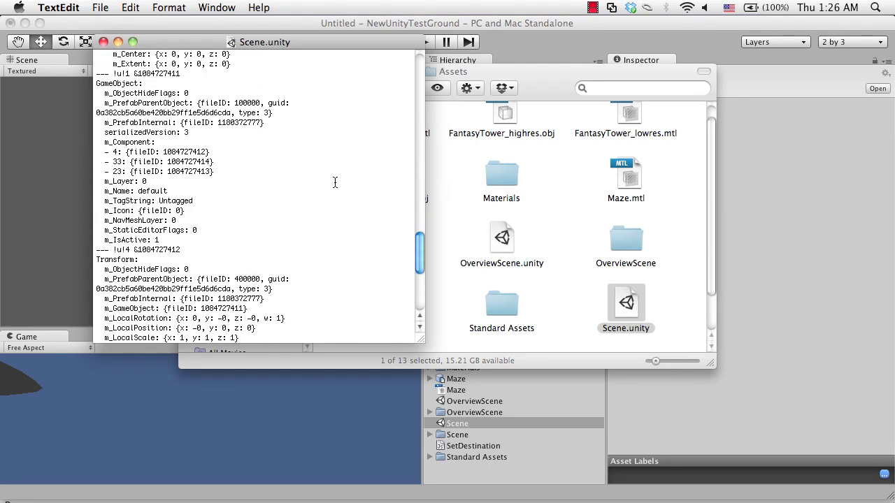
pyautogui.scroll(10, 334, 180)
pyautogui.scroll(1, 334, 179)
pyautogui.click(335, 179)
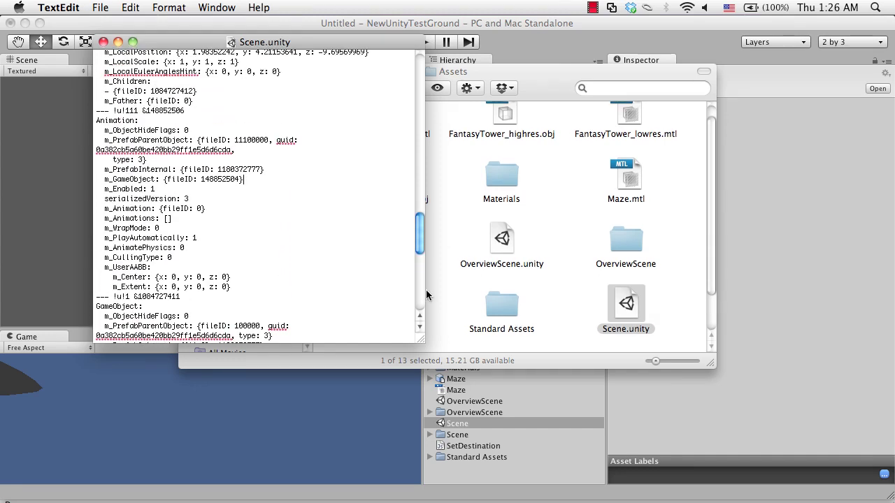
pyautogui.scroll(2, 427, 295)
pyautogui.scroll(-2, 427, 295)
pyautogui.scroll(10, 381, 265)
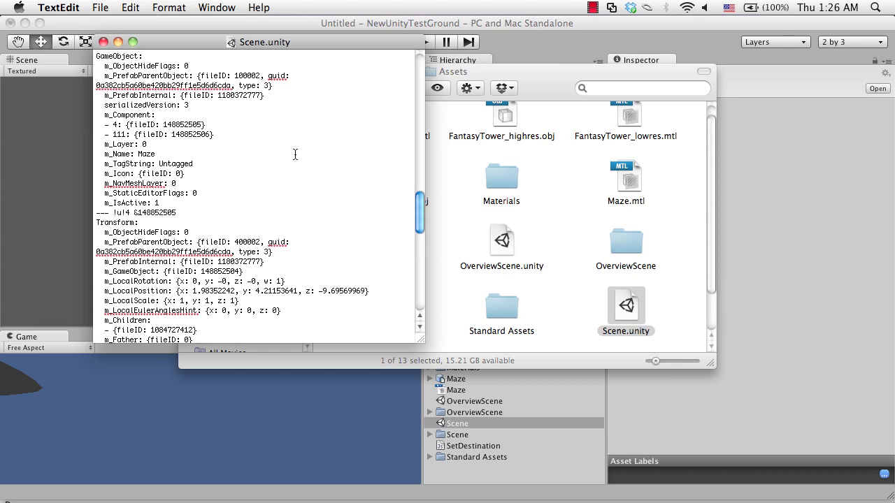
pyautogui.scroll(3, 316, 170)
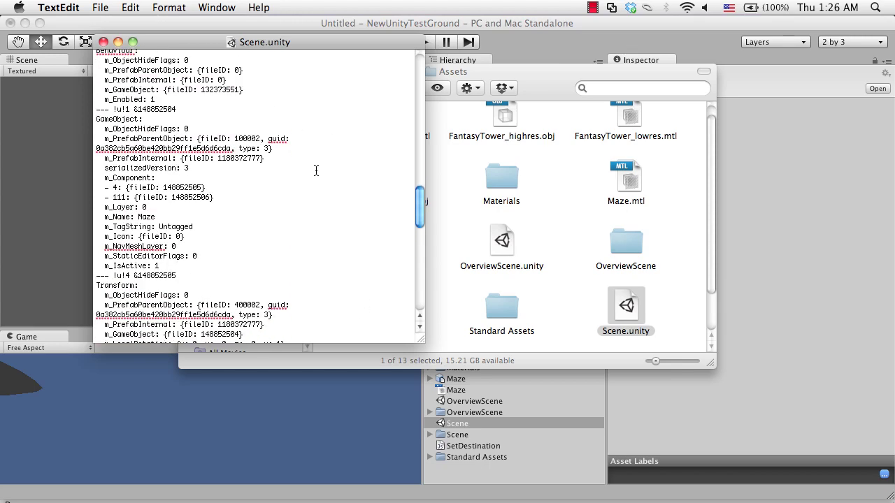
pyautogui.scroll(-10, 316, 171)
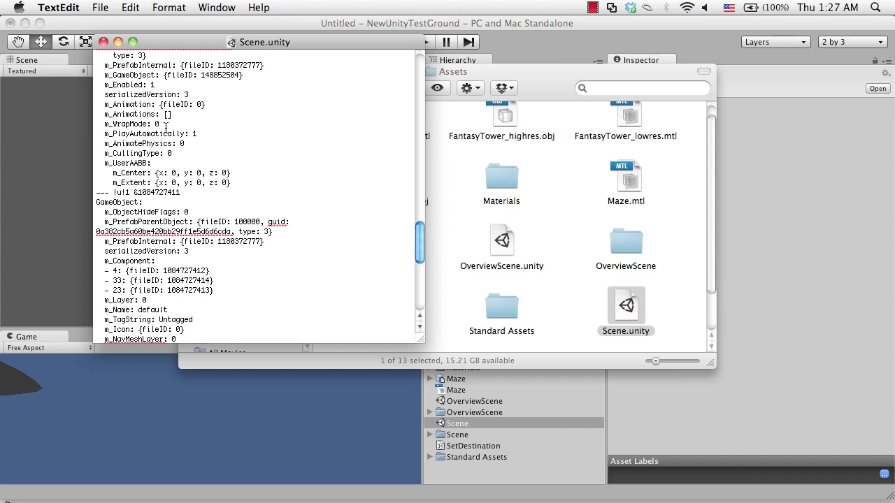
# Quit TextEdit and switch back to Unity.
pyautogui.hotkey('shift', 'Left')
pyautogui.press('super+q')
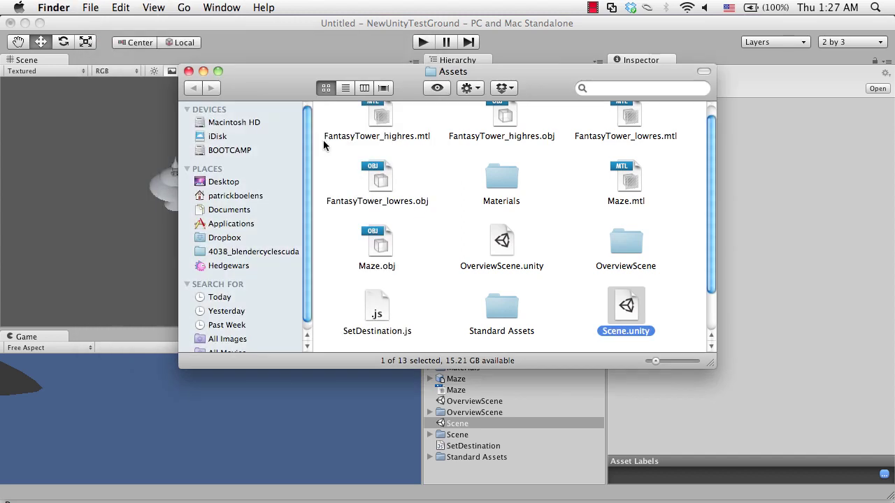
pyautogui.click(822, 250)
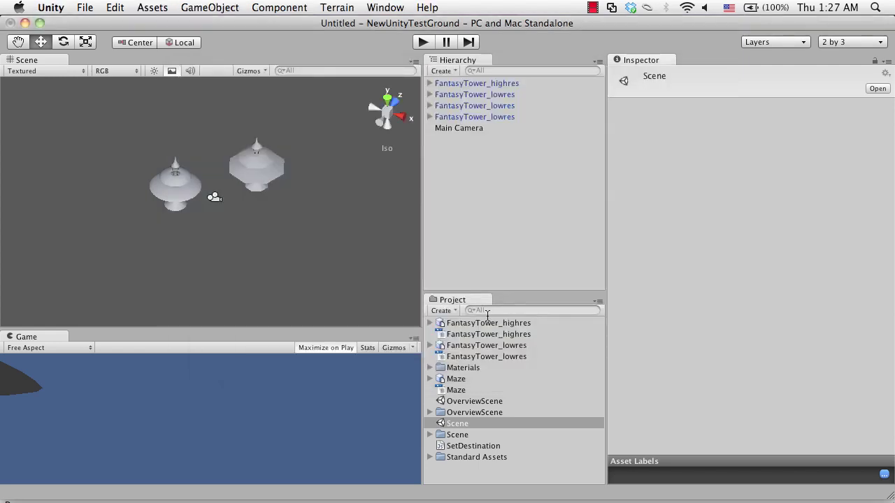
# Delete all four FantasyTower objects from the scene, leaving only the Main Camera.
pyautogui.click(517, 128)
pyautogui.press('Up')
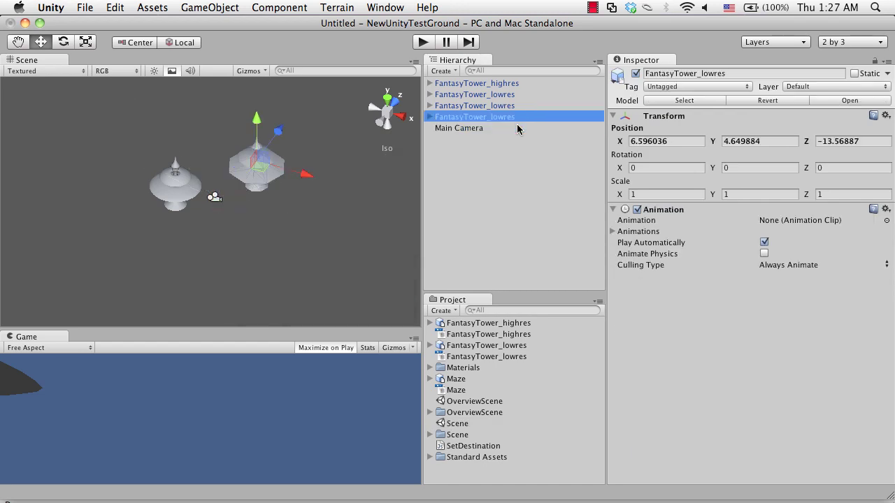
pyautogui.hotkey('shift', 'Up')
pyautogui.hotkey('shift', 'Up')
pyautogui.hotkey('shift', 'Up')
pyautogui.press('super+BackSpace')
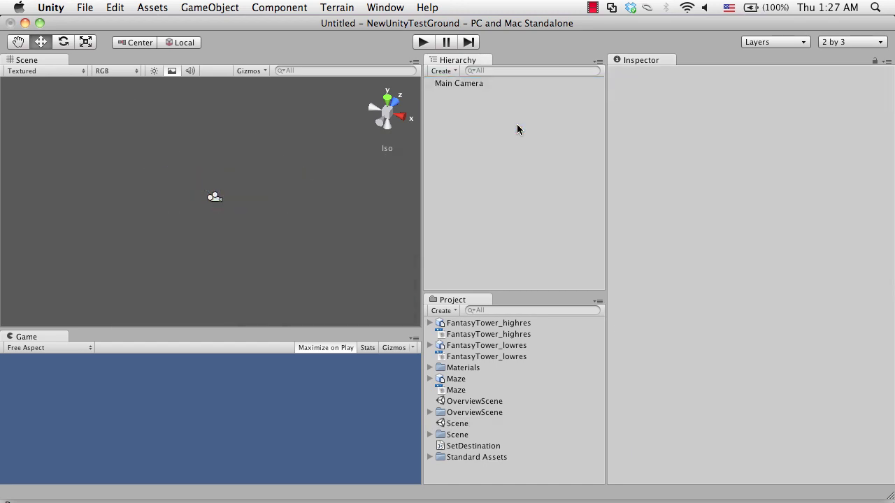
# Examine the available component categories, including Effects with Legacy Particles, Navigation and Rendering.
pyautogui.click(283, 7)
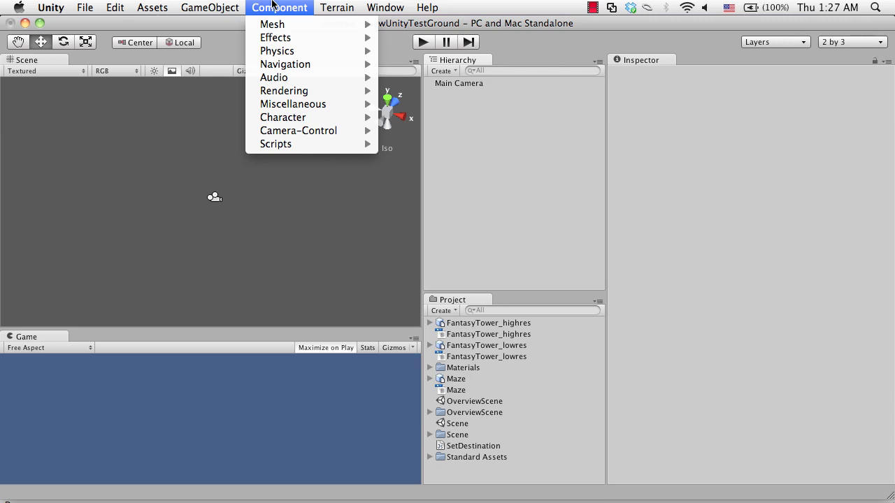
pyautogui.moveTo(287, 39)
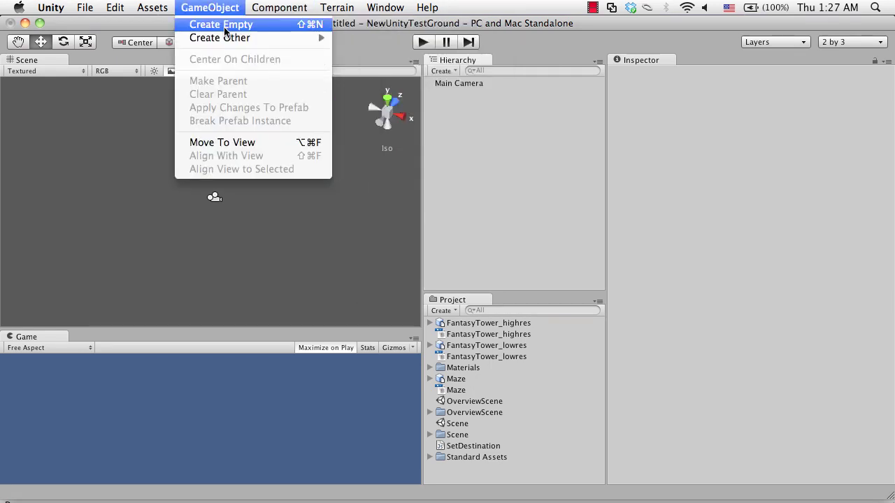
pyautogui.moveTo(243, 37)
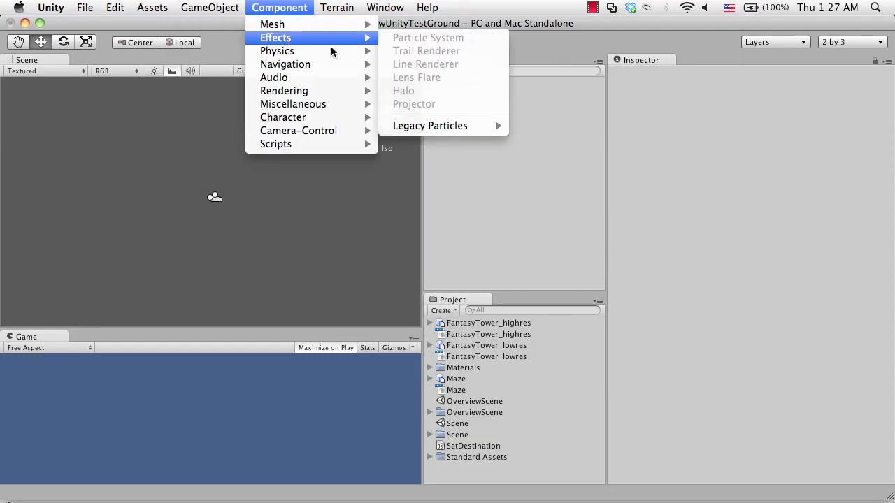
pyautogui.moveTo(426, 127)
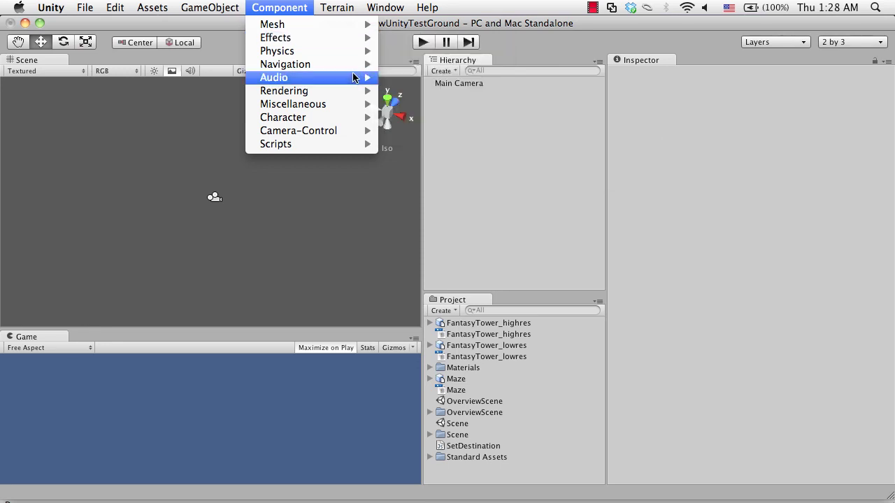
pyautogui.moveTo(336, 68)
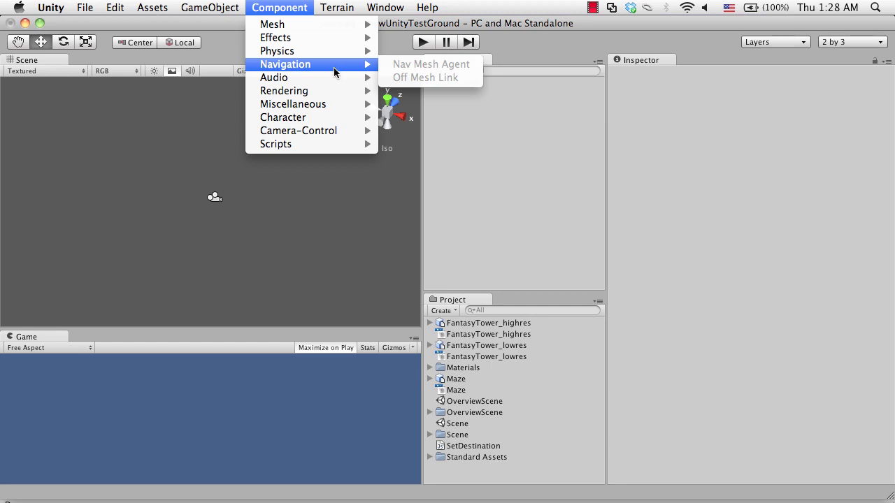
pyautogui.moveTo(309, 78)
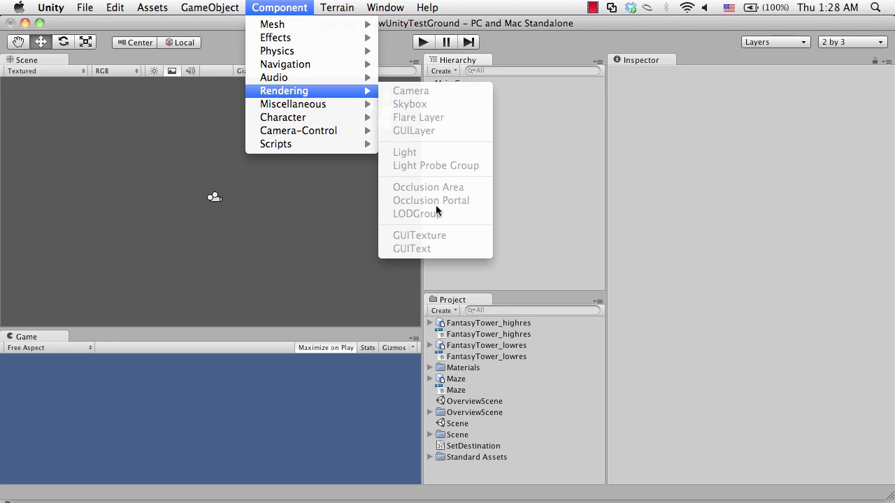
pyautogui.moveTo(323, 117)
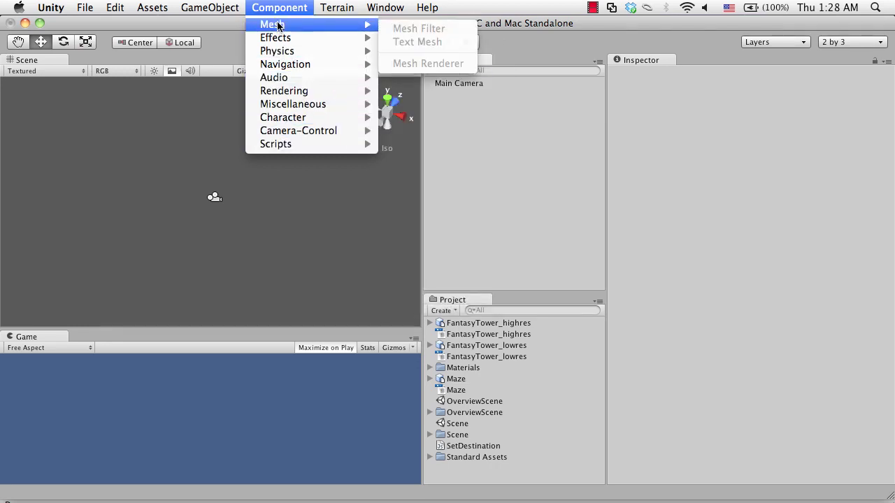
# Create a Particle System object and try pausing, resuming and scrubbing its preview playback in the scene.
pyautogui.moveTo(210, 6)
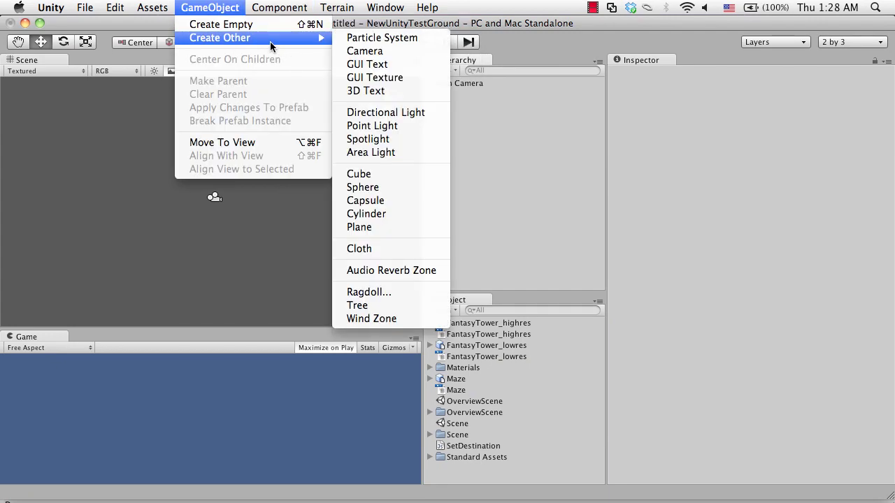
pyautogui.click(410, 39)
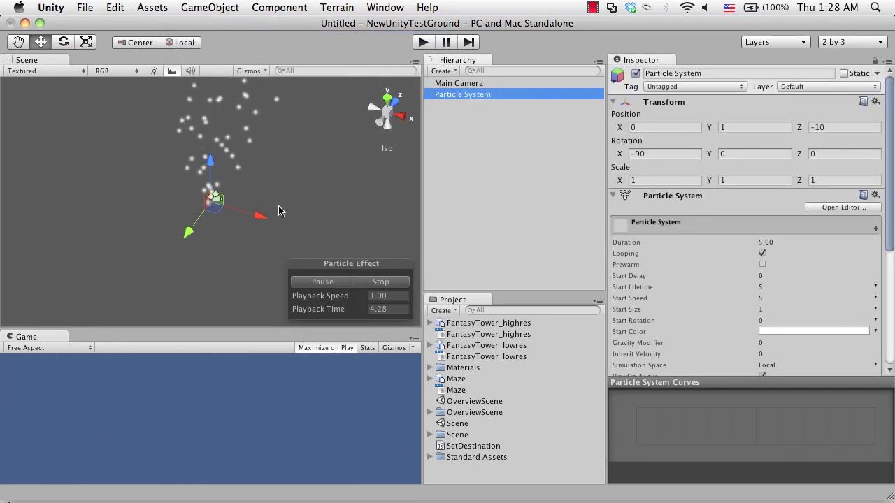
pyautogui.click(330, 281)
pyautogui.click(329, 282)
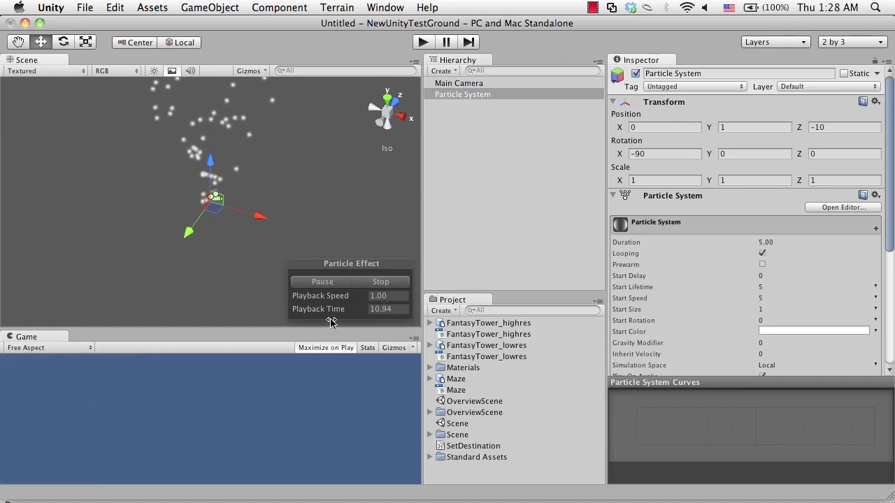
pyautogui.moveTo(326, 315); pyautogui.dragTo(3, 319)
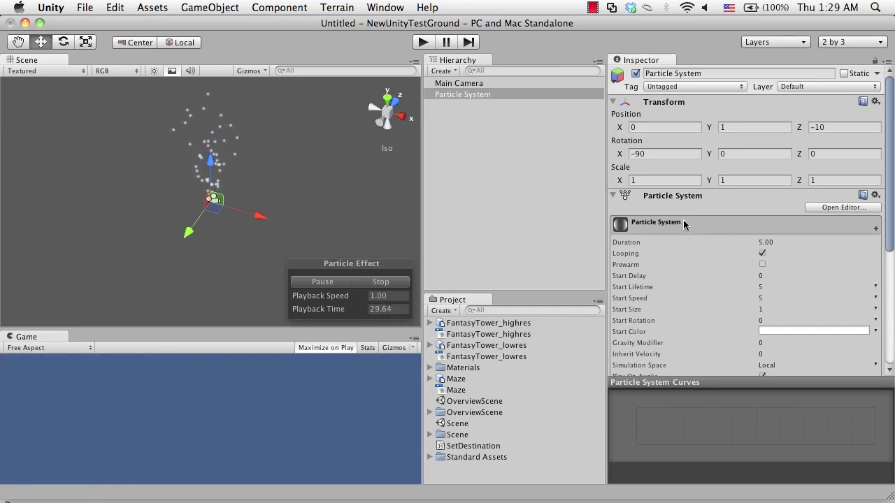
# Collapse the Transform component and look through the Particle System component's parameters and module list.
pyautogui.click(614, 102)
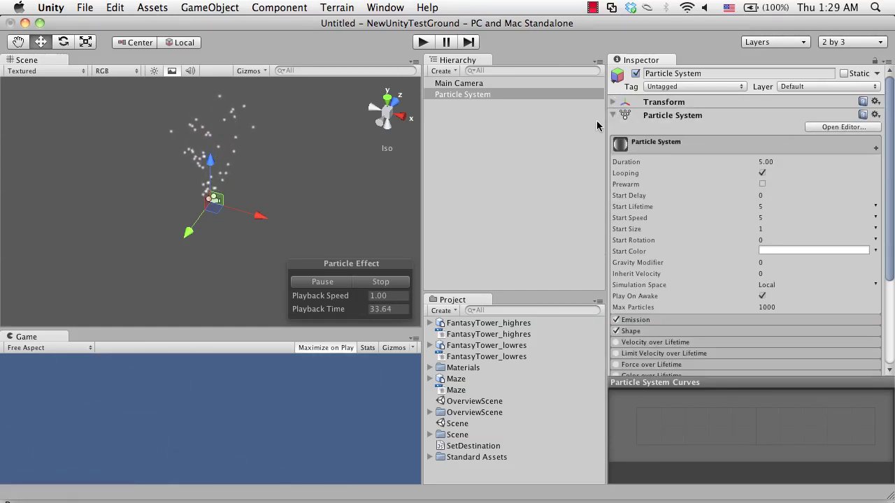
pyautogui.click(613, 115)
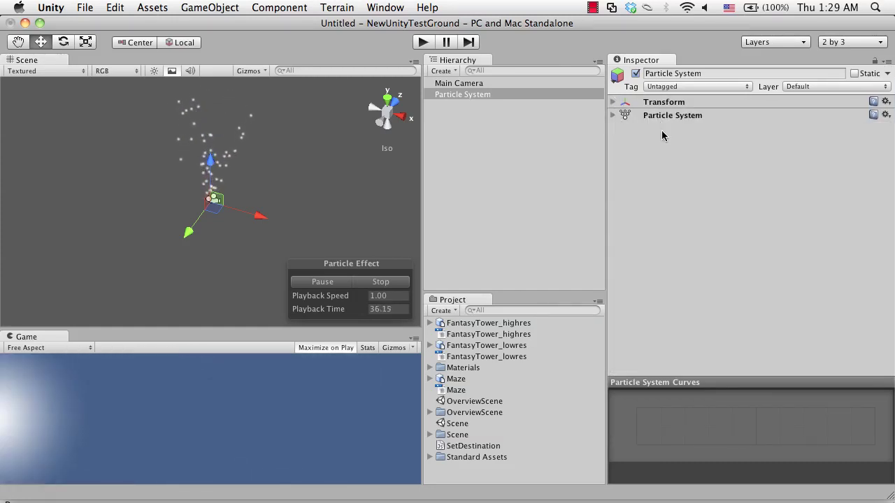
pyautogui.click(613, 115)
pyautogui.scroll(-5, 679, 169)
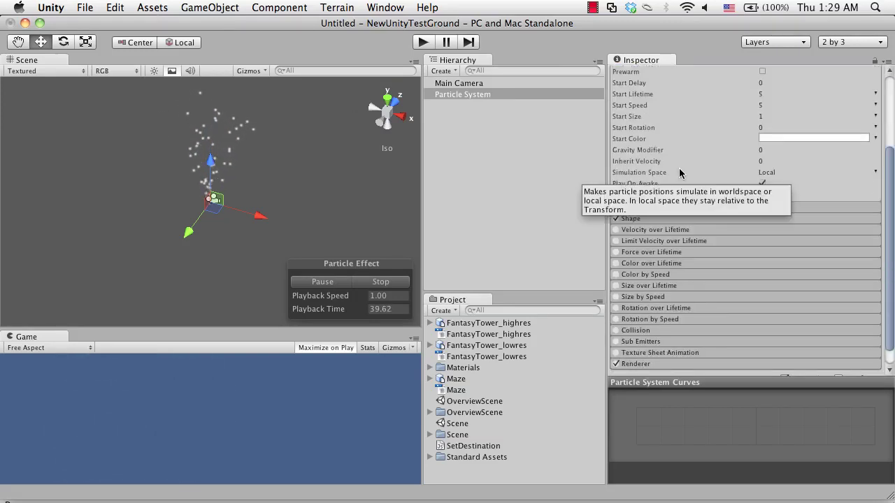
pyautogui.scroll(5, 755, 266)
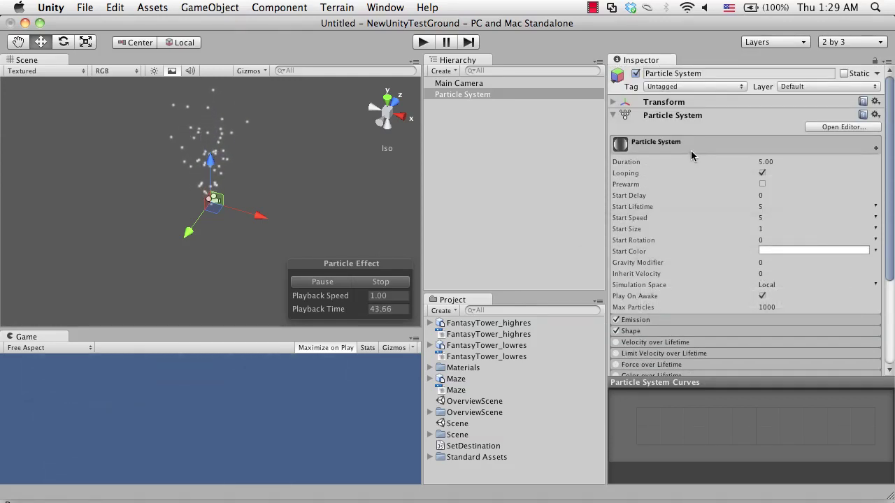
# Examine the particle system's Emission and Shape module settings and return to its main settings.
pyautogui.click(690, 152)
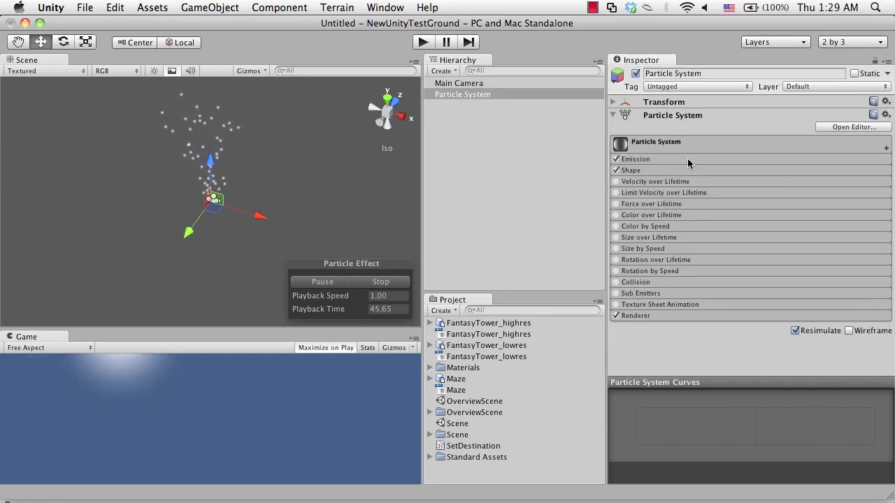
pyautogui.click(687, 160)
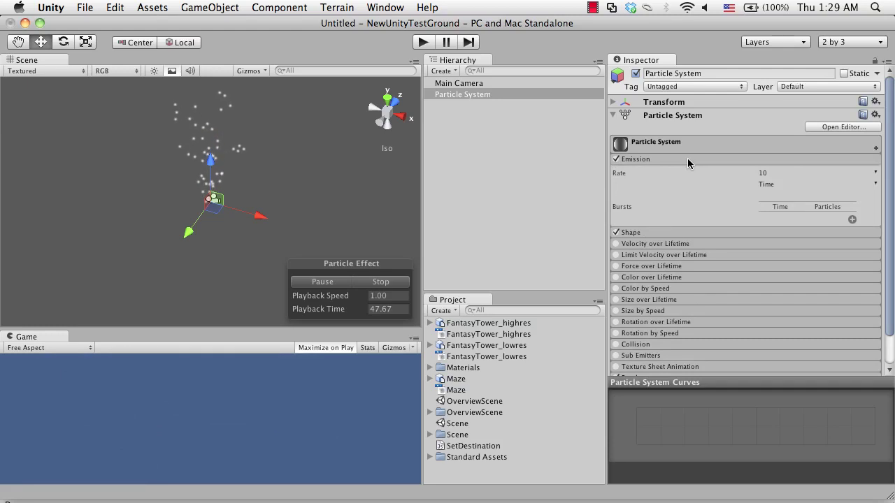
pyautogui.click(689, 160)
pyautogui.click(699, 173)
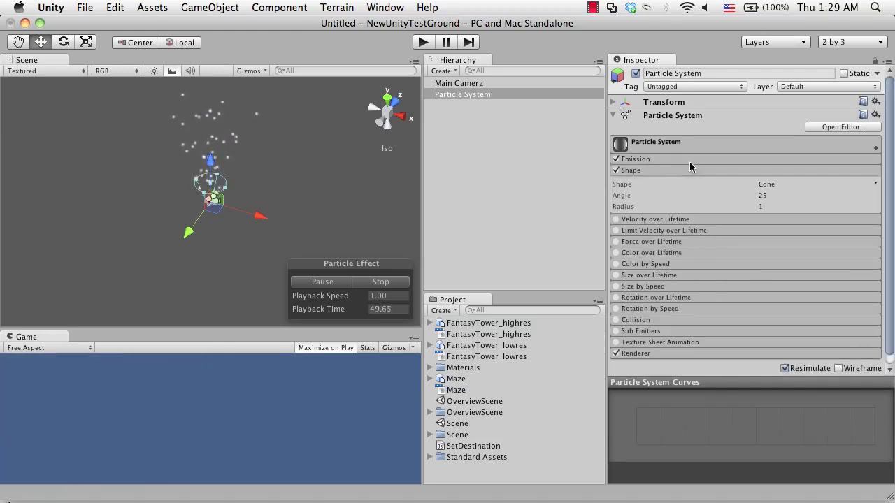
pyautogui.click(697, 174)
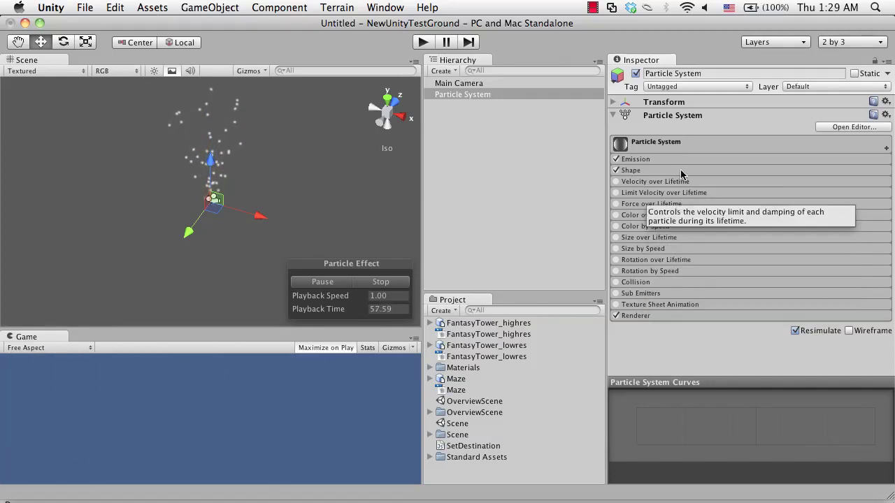
pyautogui.click(674, 149)
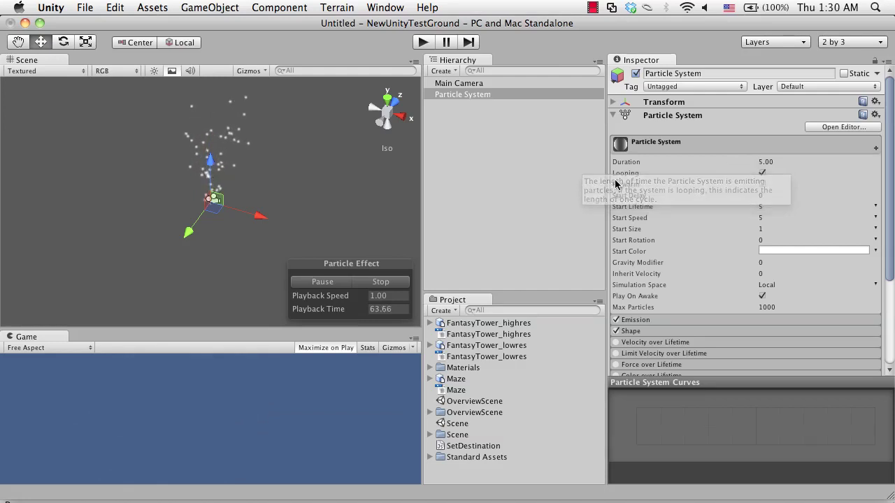
# Set the particle system's Duration to 2.80, switching Looping off and back on, and restart the simulation.
pyautogui.click(762, 174)
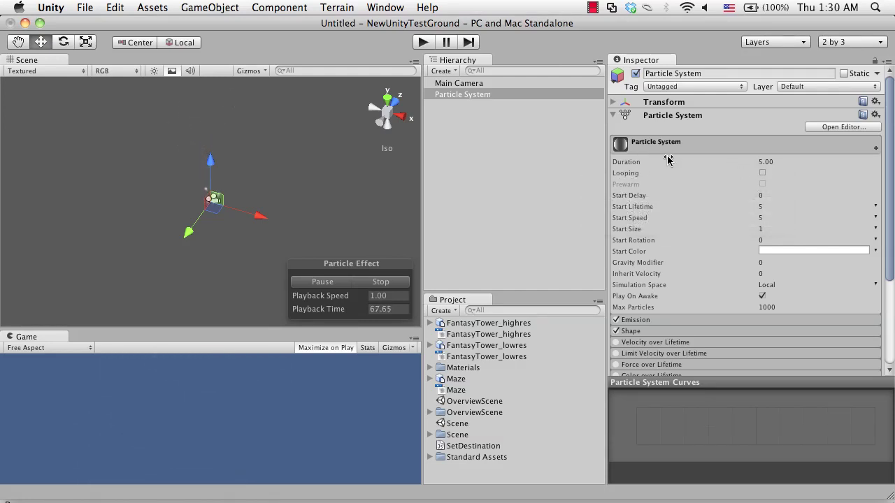
pyautogui.moveTo(657, 162); pyautogui.dragTo(529, 159)
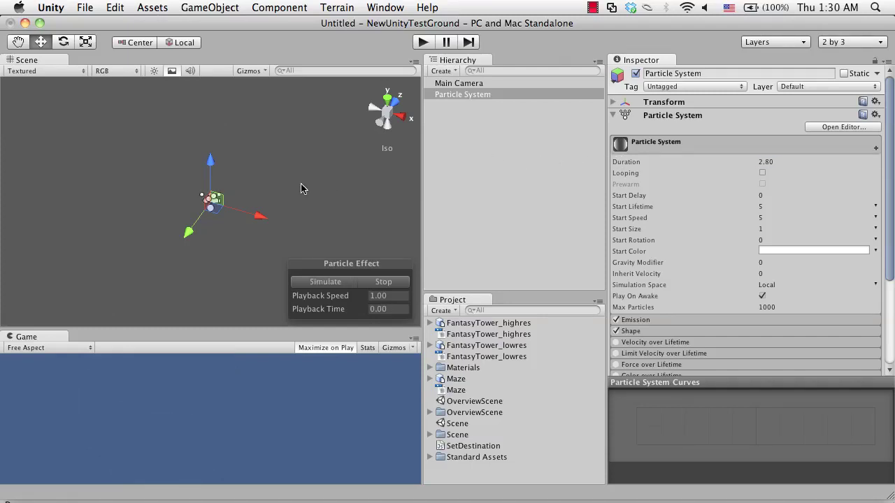
pyautogui.click(761, 174)
pyautogui.click(343, 281)
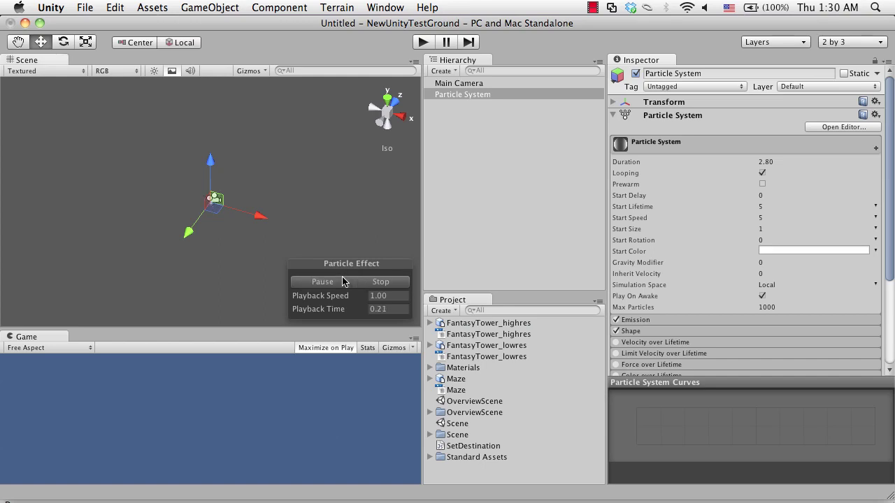
# Try the particle effect without Looping, re-enable Looping and try the Prewarm option.
pyautogui.click(762, 174)
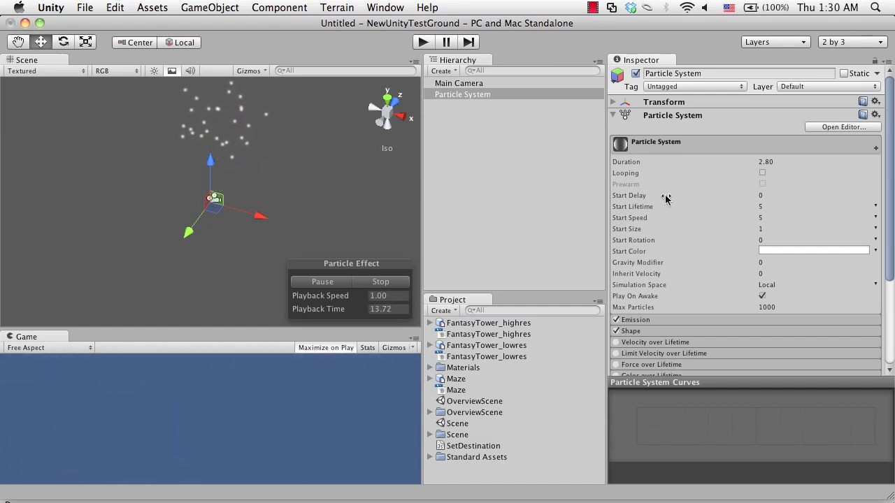
pyautogui.click(762, 173)
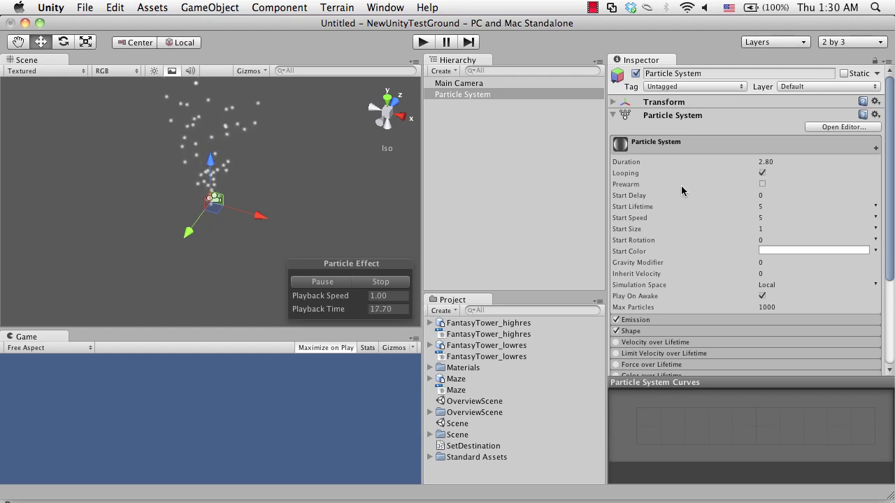
pyautogui.click(763, 184)
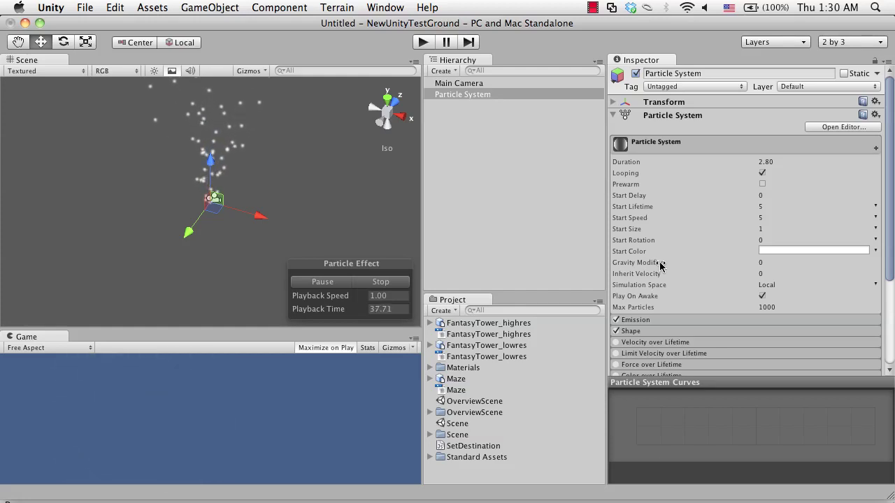
# Set the particle system's Gravity Modifier to 0.36, Start Speed to 16.22, Start Lifetime to 18.18 and Max Particles to 1295.
pyautogui.moveTo(660, 263)
pyautogui.mouseDown()
pyautogui.moveTo(699, 261)
pyautogui.moveTo(671, 259)
pyautogui.mouseUp()
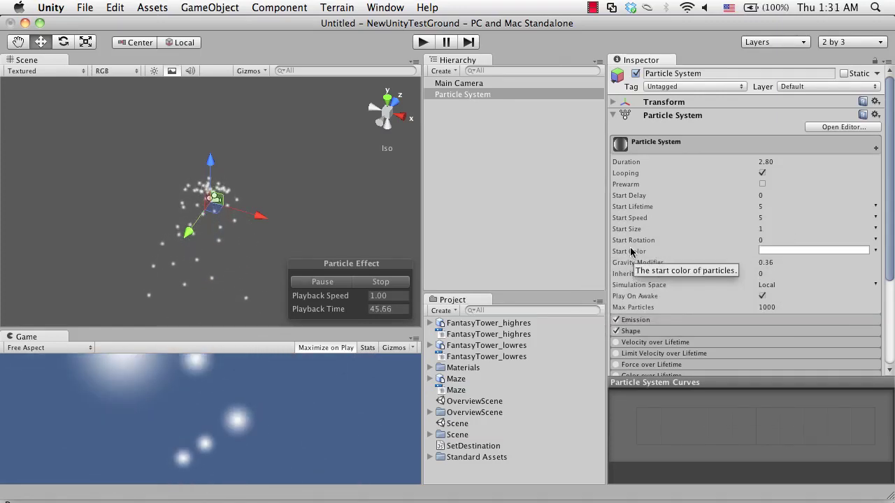
pyautogui.moveTo(638, 218); pyautogui.dragTo(815, 224)
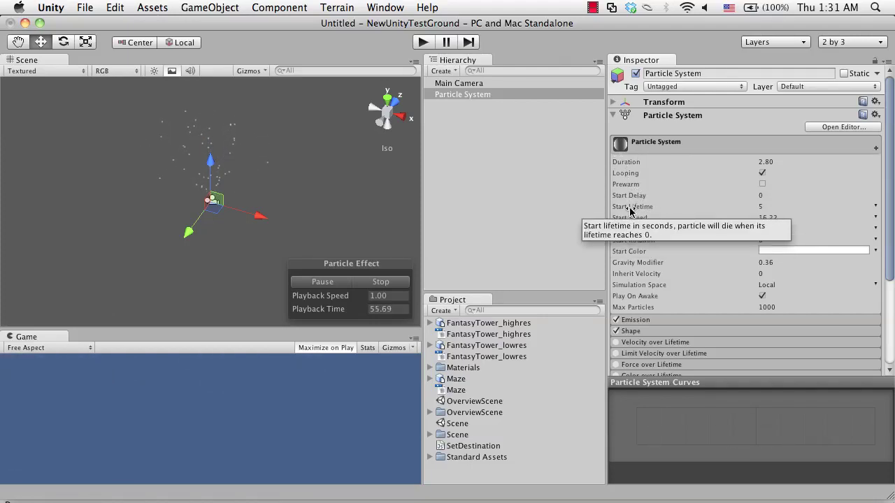
pyautogui.moveTo(630, 210); pyautogui.dragTo(783, 216)
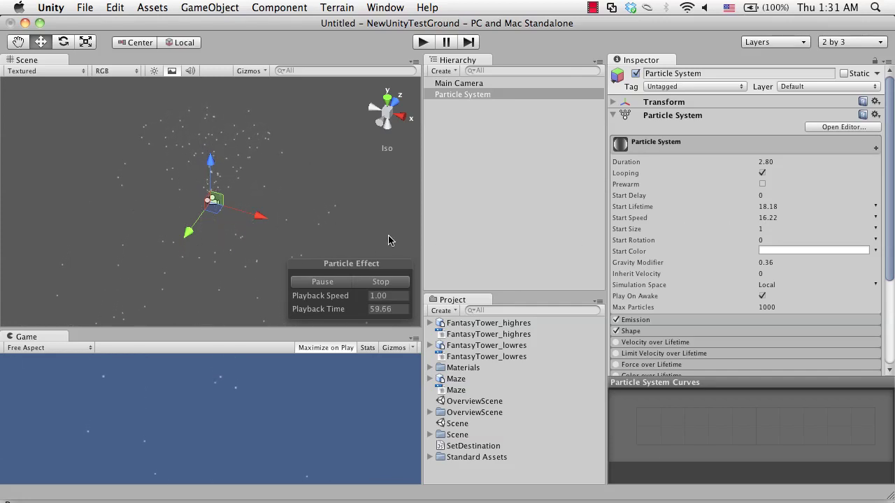
pyautogui.moveTo(635, 309); pyautogui.dragTo(866, 312)
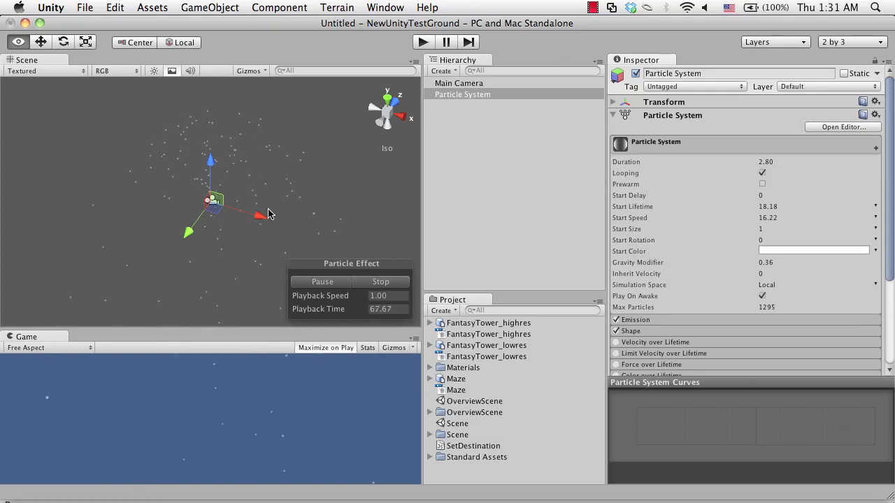
pyautogui.keyDown('alt'); pyautogui.moveTo(255, 199); pyautogui.dragTo(228, 165); pyautogui.keyUp('alt')
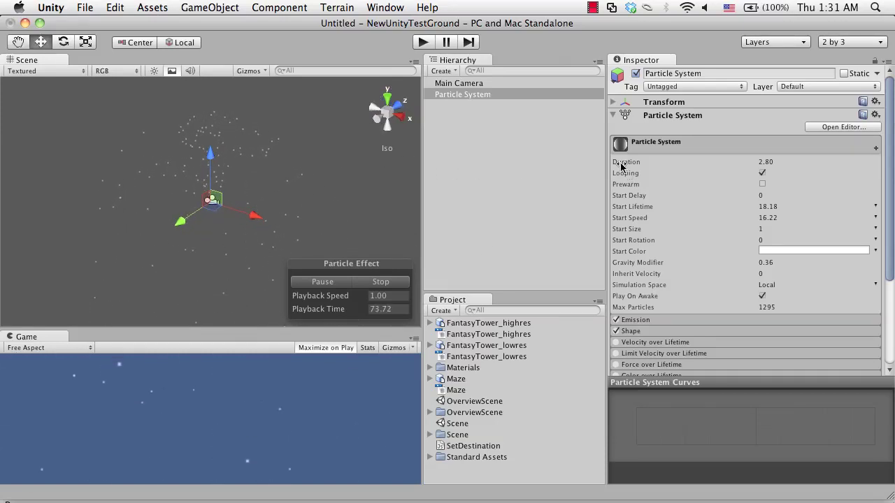
# Enable the particle system's Color over Lifetime module and look at its color mode options.
pyautogui.click(667, 144)
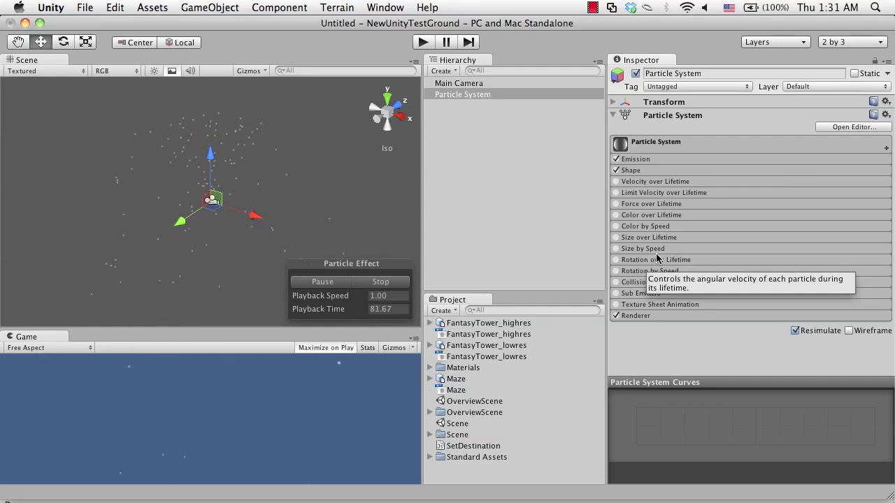
pyautogui.click(655, 216)
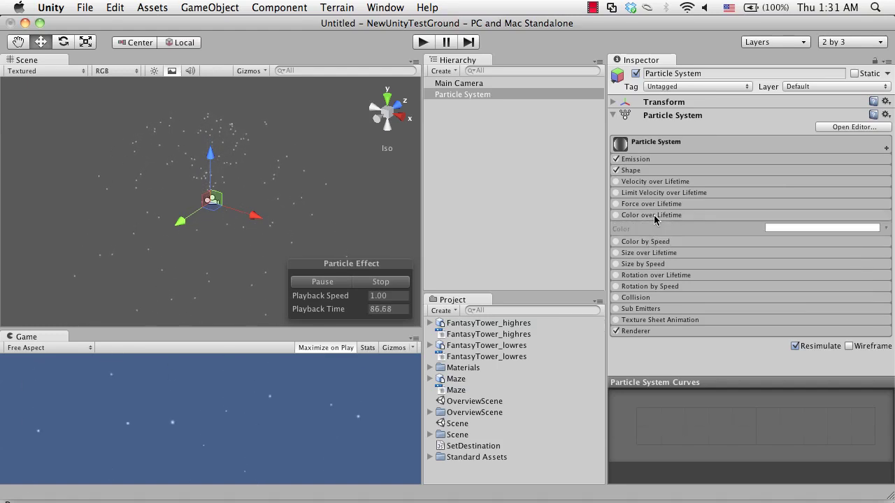
pyautogui.click(615, 215)
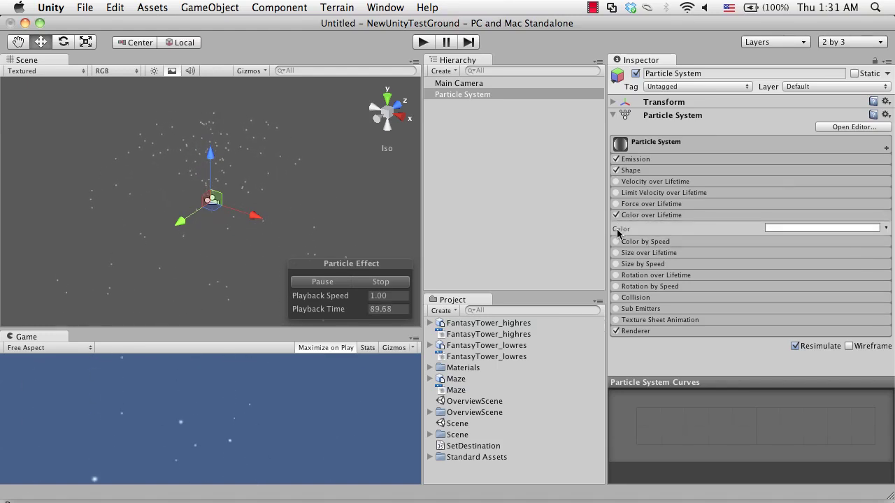
pyautogui.click(886, 229)
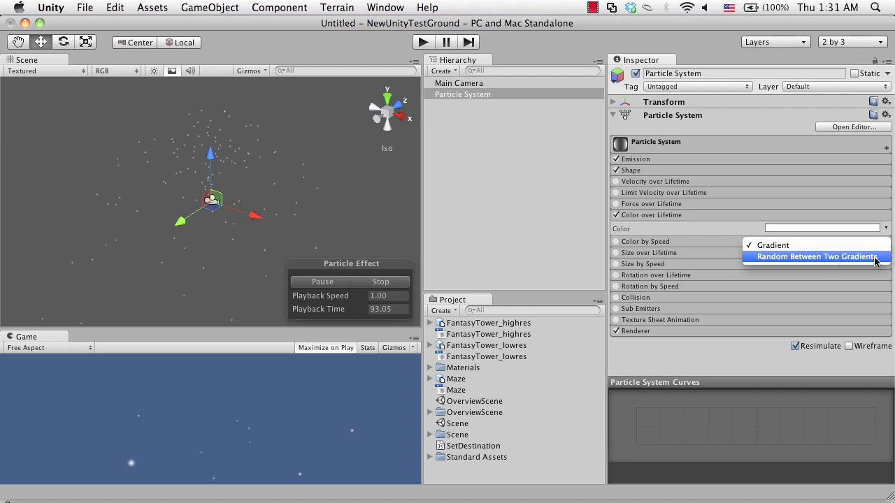
pyautogui.click(818, 228)
# Set the Color over Lifetime gradient's start color to blue and its end alpha to 0.
pyautogui.click(817, 228)
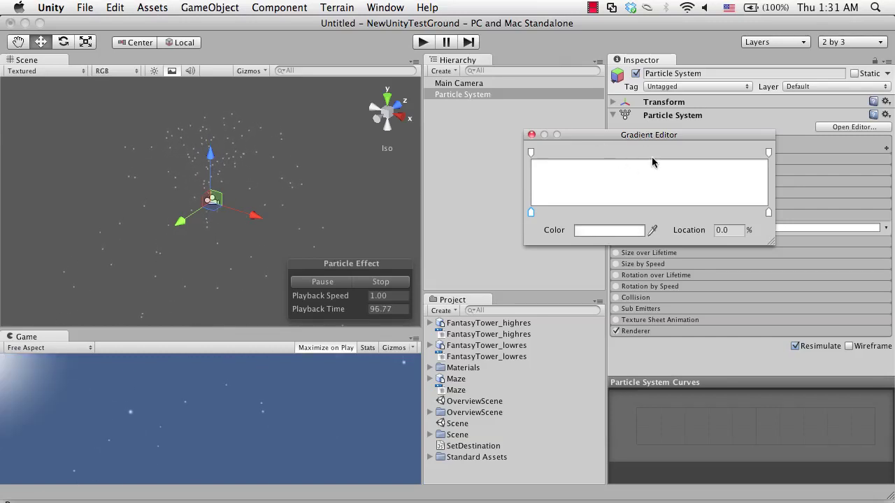
pyautogui.click(609, 230)
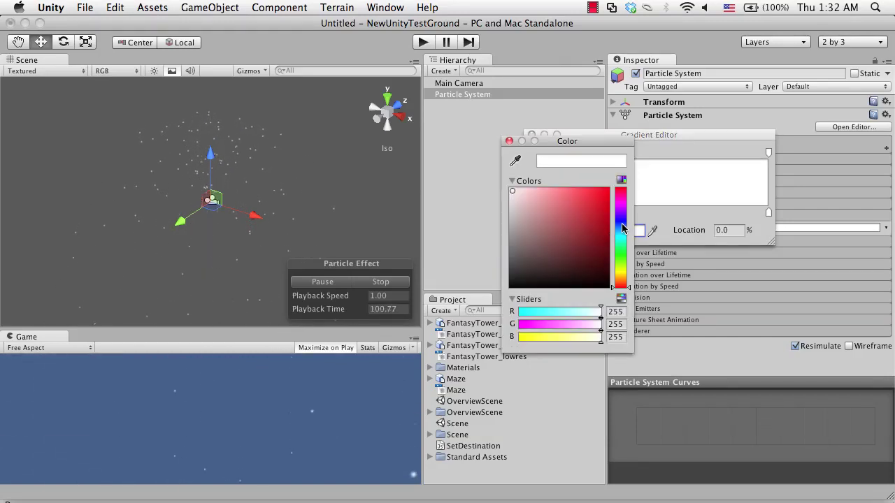
pyautogui.click(621, 223)
pyautogui.moveTo(567, 232); pyautogui.dragTo(650, 164)
pyautogui.click(654, 158)
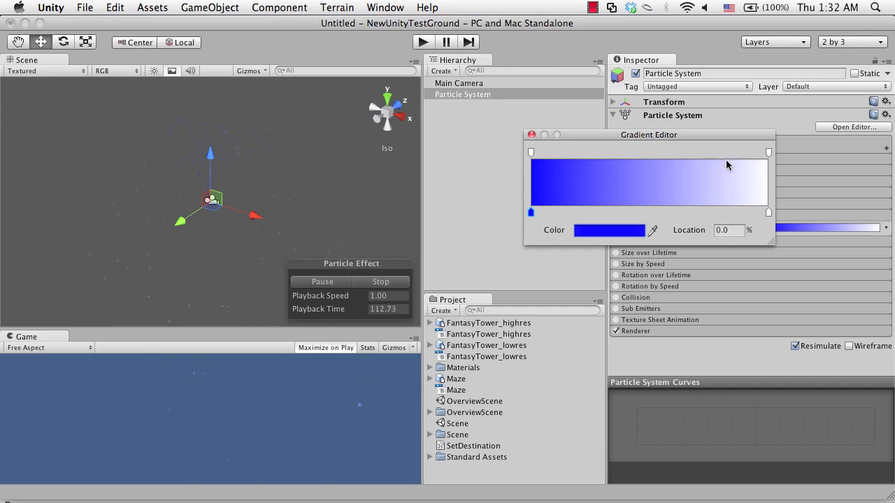
pyautogui.click(768, 153)
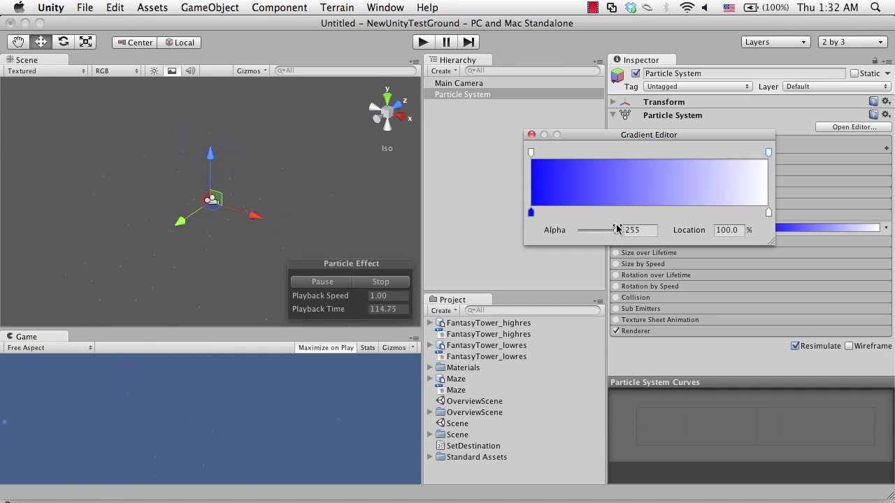
pyautogui.moveTo(621, 232); pyautogui.dragTo(539, 235)
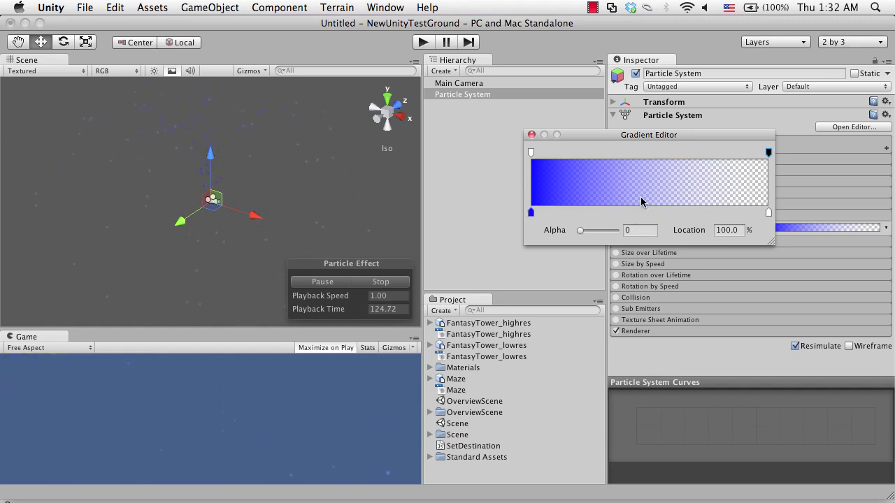
# Add a red color key at 45.3% of the Color over Lifetime gradient and collapse the module.
pyautogui.moveTo(640, 211)
pyautogui.mouseDown()
pyautogui.moveTo(609, 211)
pyautogui.moveTo(638, 212)
pyautogui.mouseUp()
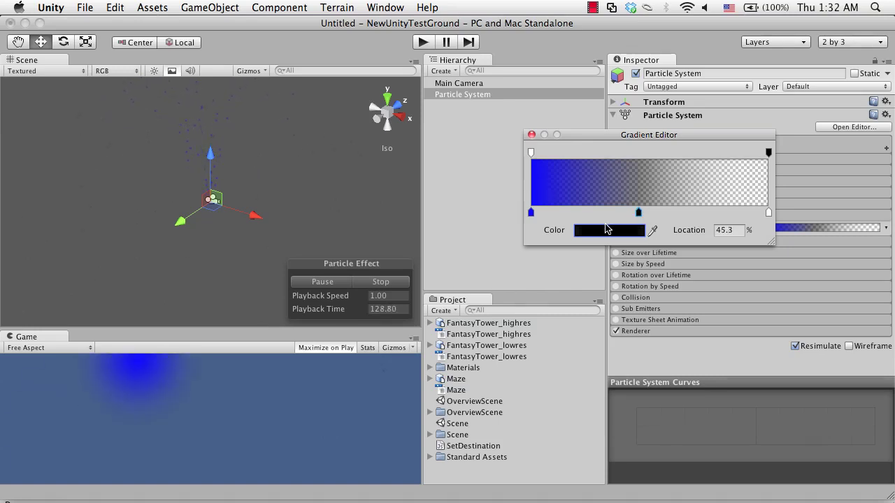
pyautogui.click(614, 233)
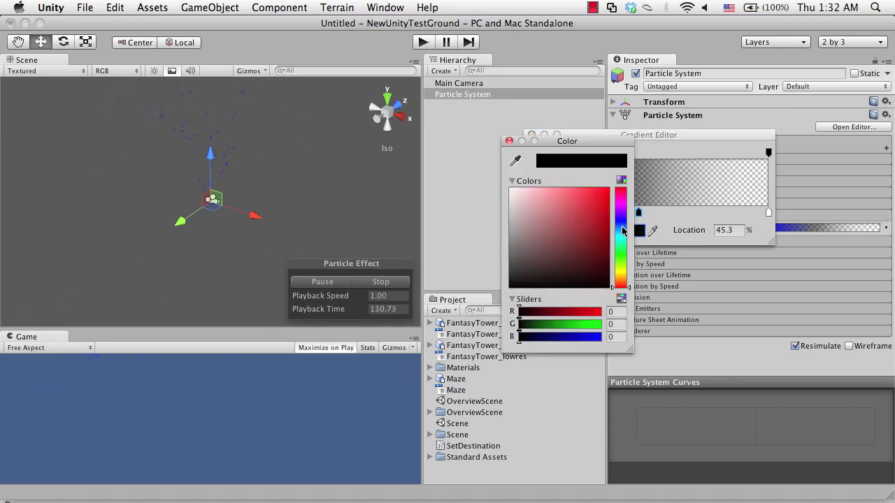
pyautogui.moveTo(623, 231)
pyautogui.mouseDown()
pyautogui.moveTo(621, 178)
pyautogui.moveTo(611, 187)
pyautogui.moveTo(642, 177)
pyautogui.mouseUp()
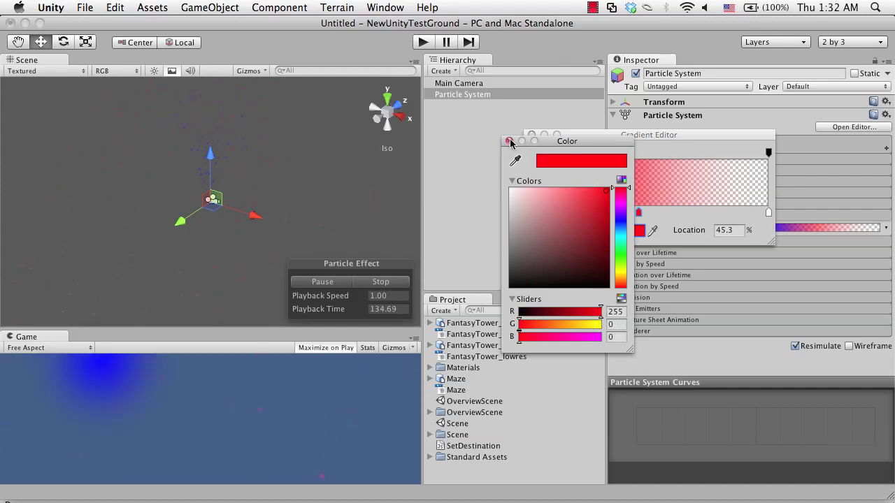
pyautogui.click(510, 141)
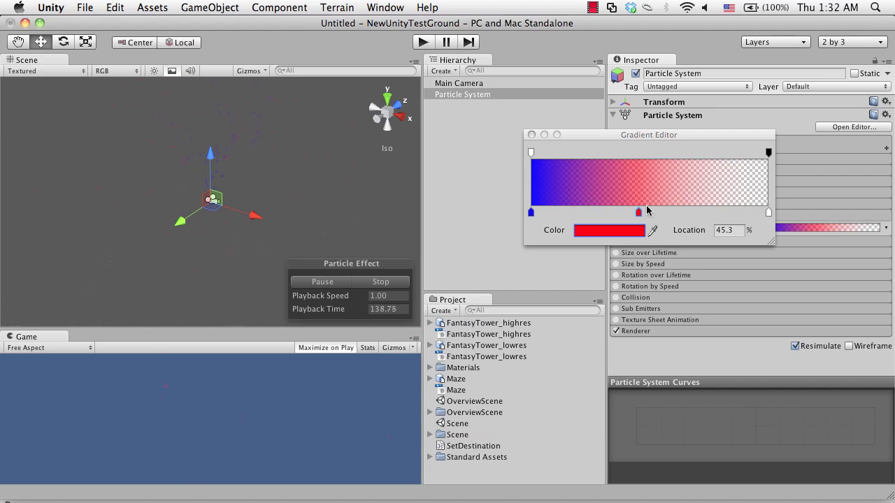
pyautogui.click(532, 135)
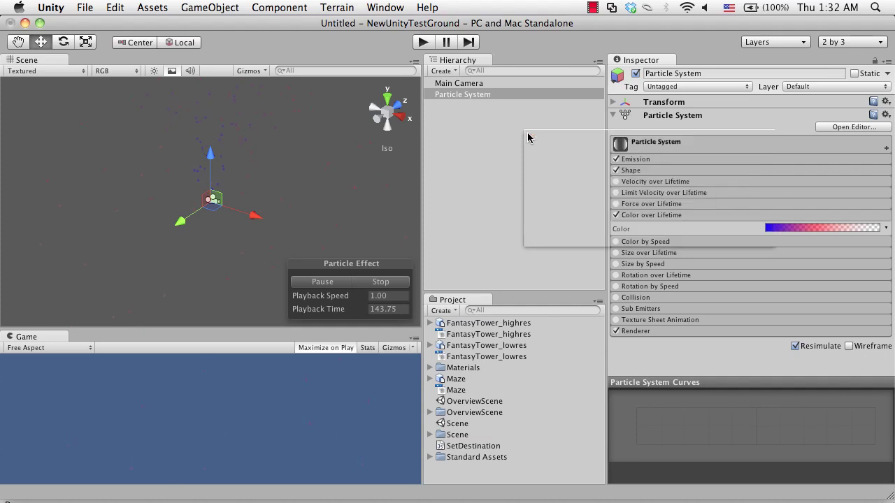
pyautogui.click(634, 216)
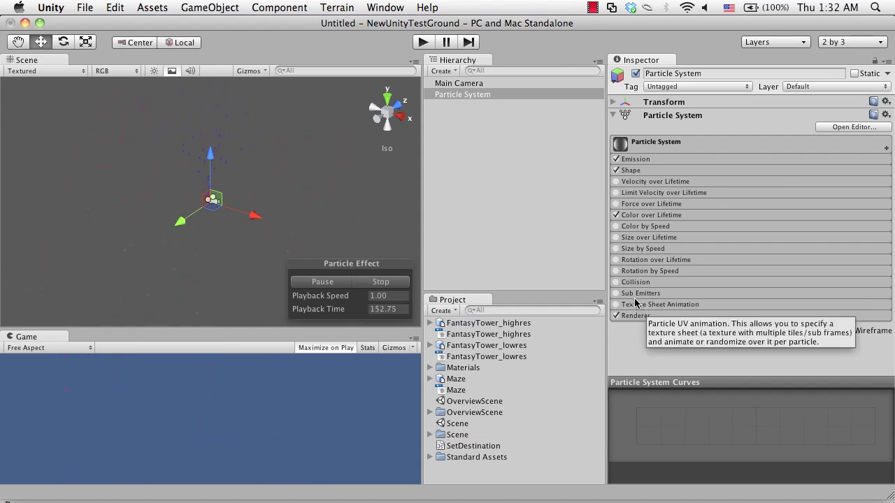
# Check the Rotation by Speed settings, then enable the Size by Speed module and display its Size curve.
pyautogui.click(634, 272)
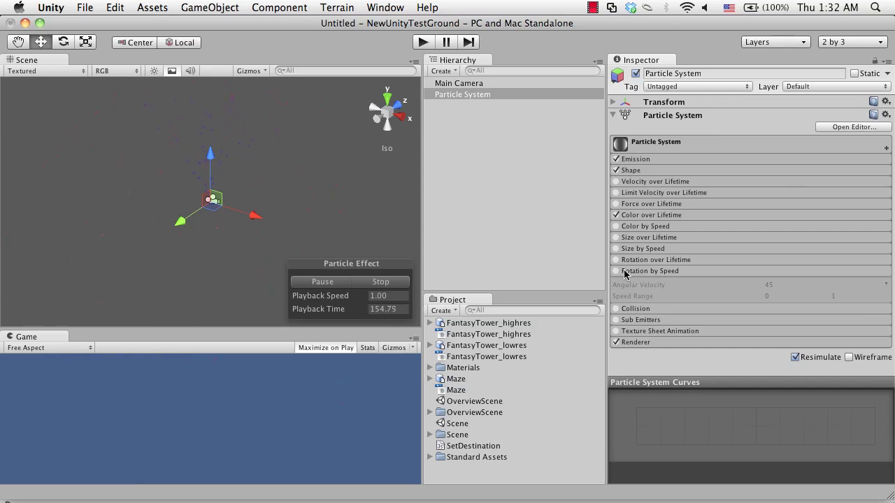
pyautogui.click(623, 272)
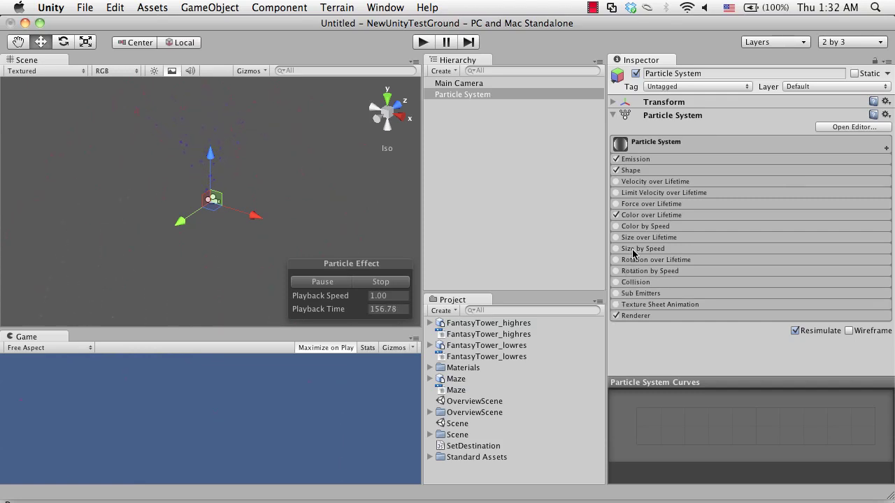
pyautogui.click(633, 249)
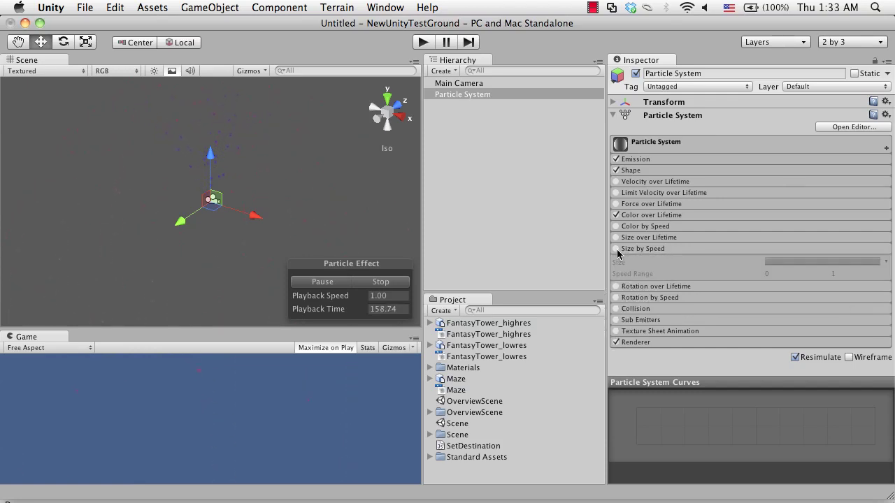
pyautogui.click(615, 249)
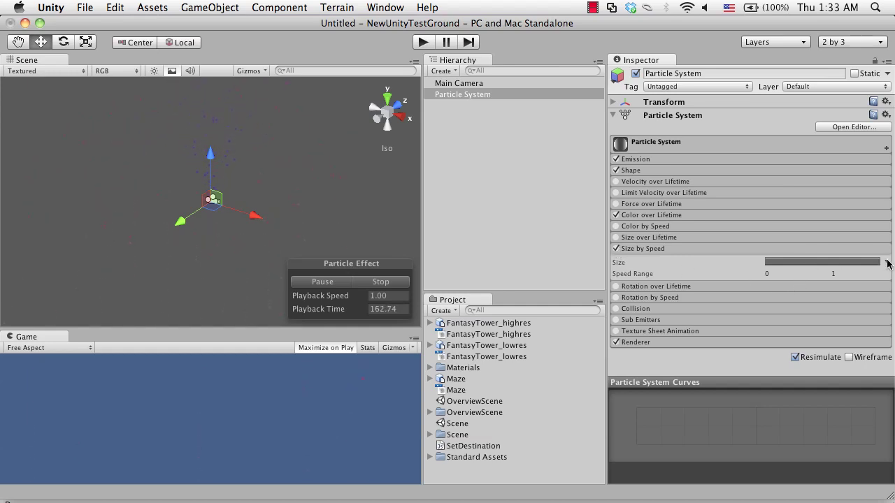
pyautogui.click(886, 263)
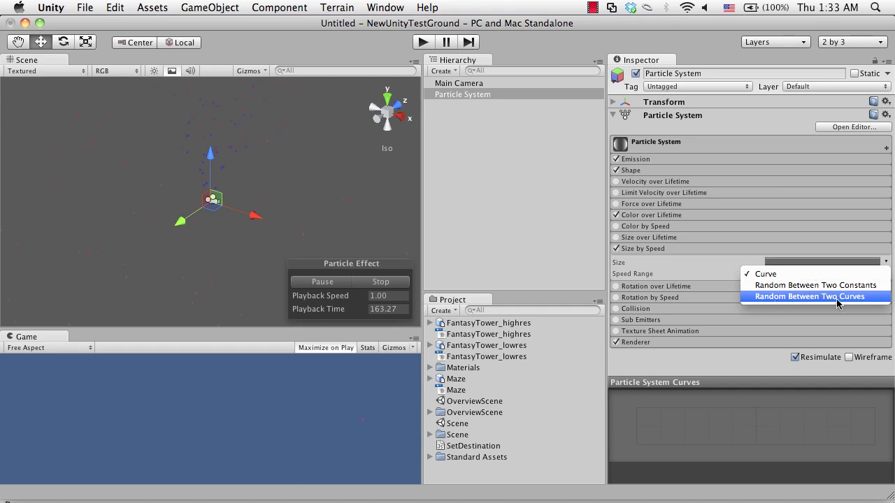
pyautogui.click(712, 268)
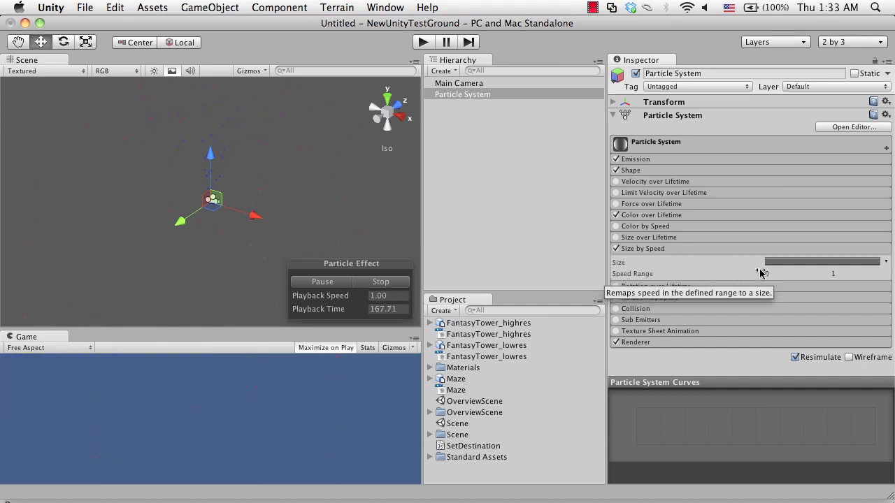
pyautogui.click(807, 264)
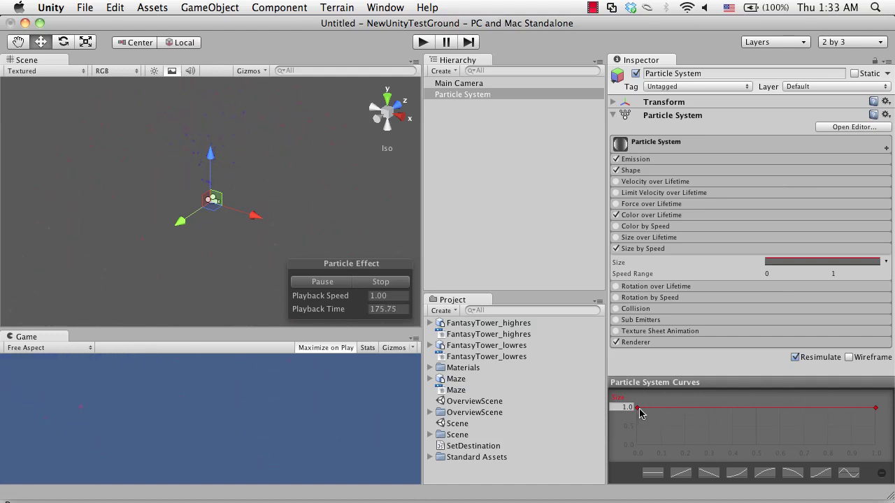
# Shape the Size by Speed curve to rise from 0, peak past midway and fall back to about 0 at the end.
pyautogui.moveTo(638, 408); pyautogui.dragTo(634, 444)
pyautogui.moveTo(633, 452); pyautogui.dragTo(711, 457)
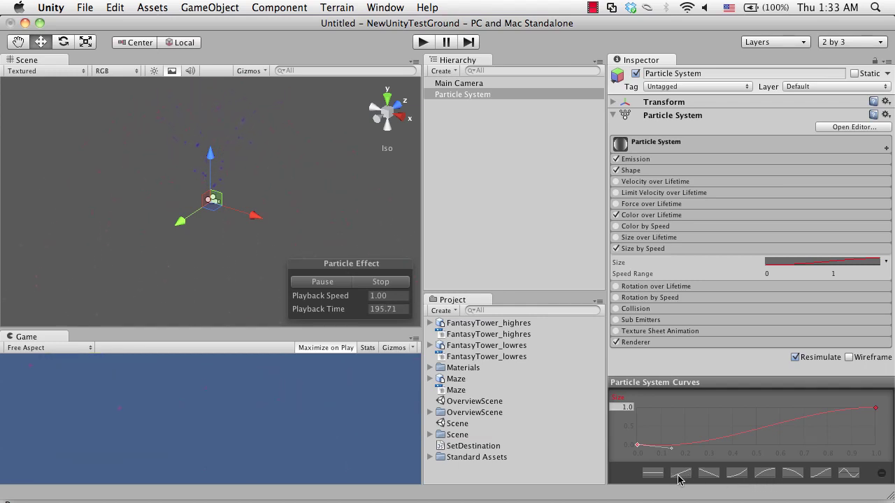
pyautogui.click(877, 409)
pyautogui.moveTo(844, 410); pyautogui.dragTo(850, 371)
pyautogui.moveTo(873, 410); pyautogui.dragTo(875, 442)
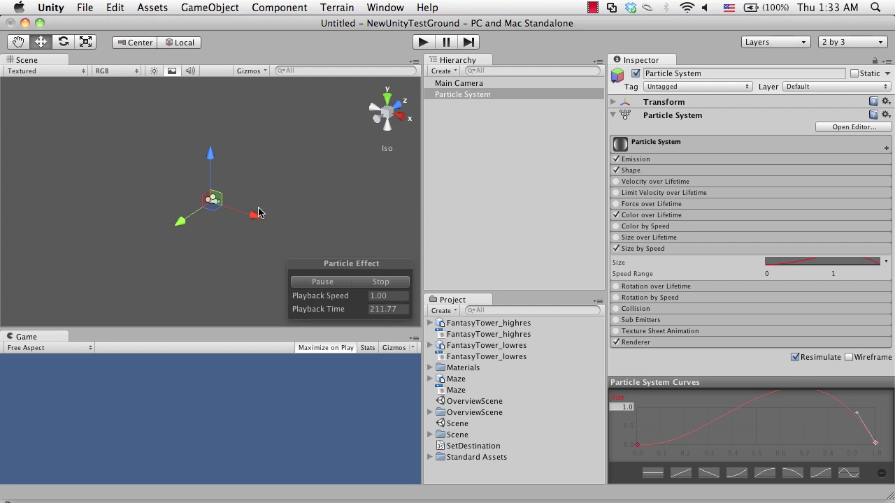
# Disable Color over Lifetime and reshape the Size by Speed curve from the ease-out preset so it falls to about 0 at the end.
pyautogui.click(616, 216)
pyautogui.click(851, 432)
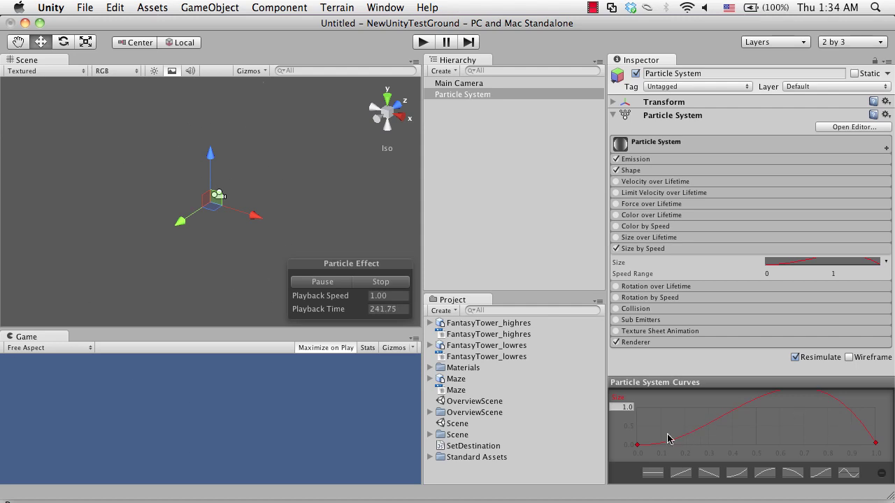
pyautogui.click(639, 446)
pyautogui.moveTo(671, 452); pyautogui.dragTo(634, 413)
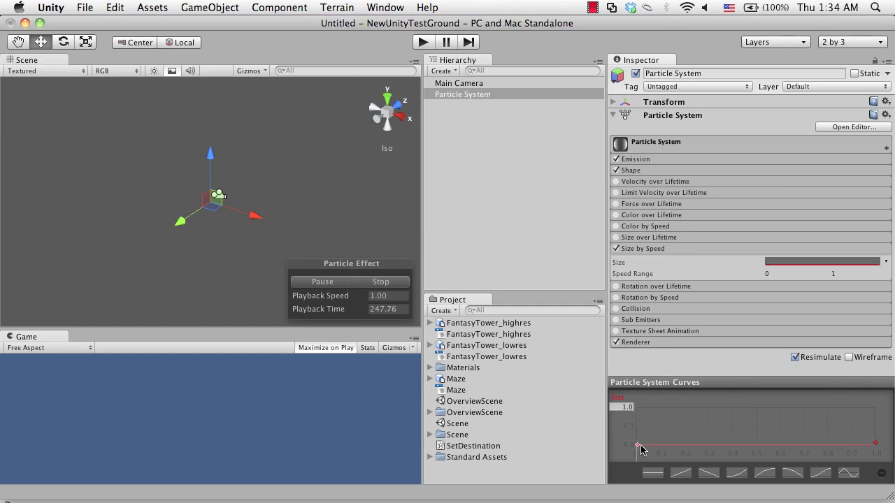
pyautogui.click(761, 475)
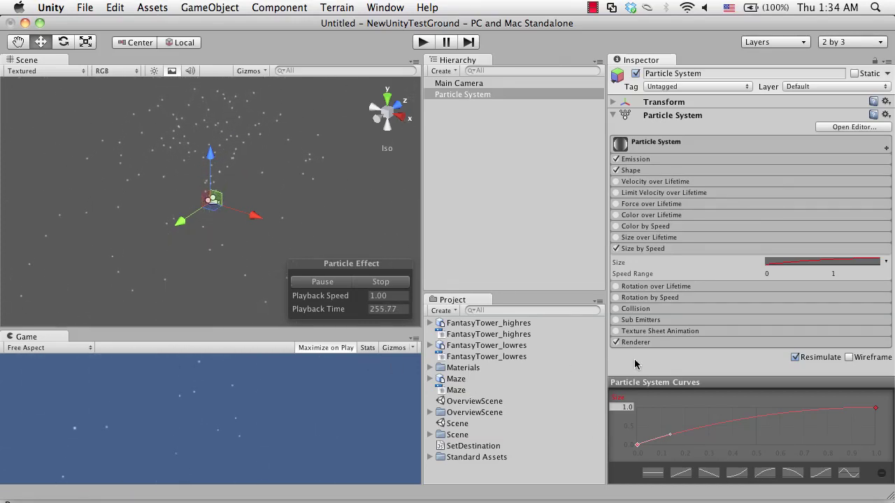
pyautogui.moveTo(874, 409); pyautogui.dragTo(837, 404)
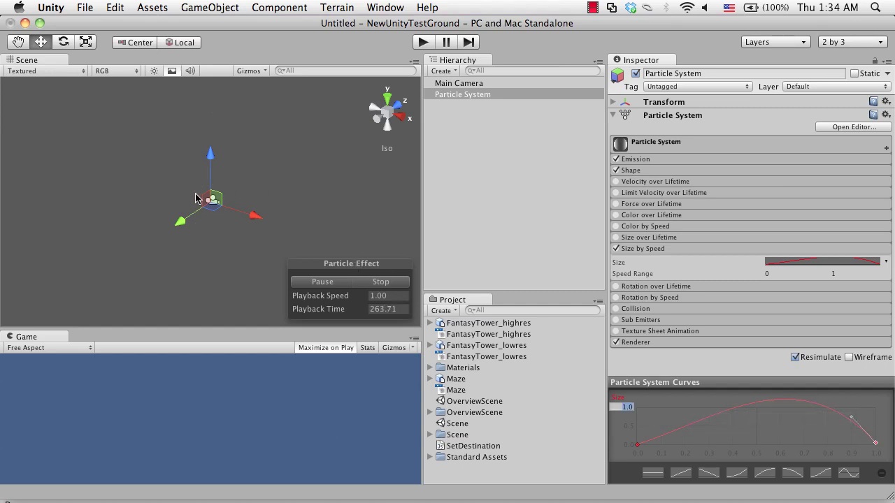
pyautogui.moveTo(209, 160); pyautogui.dragTo(207, 216)
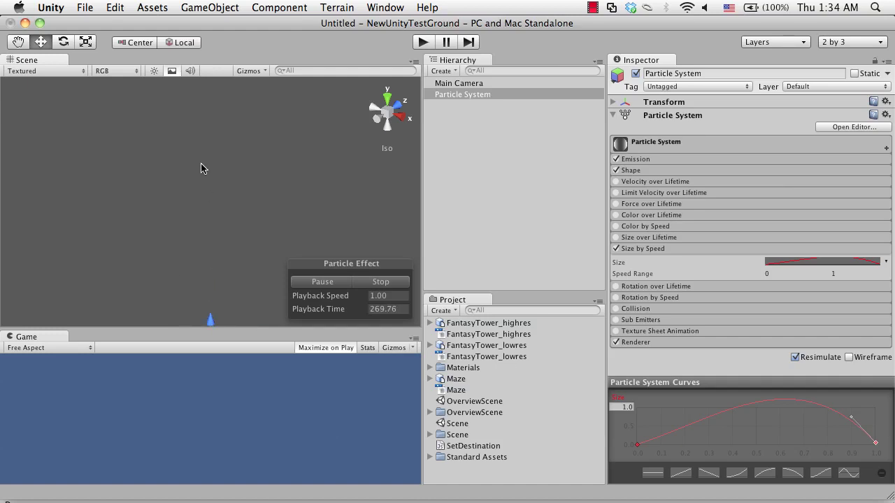
pyautogui.press('f')
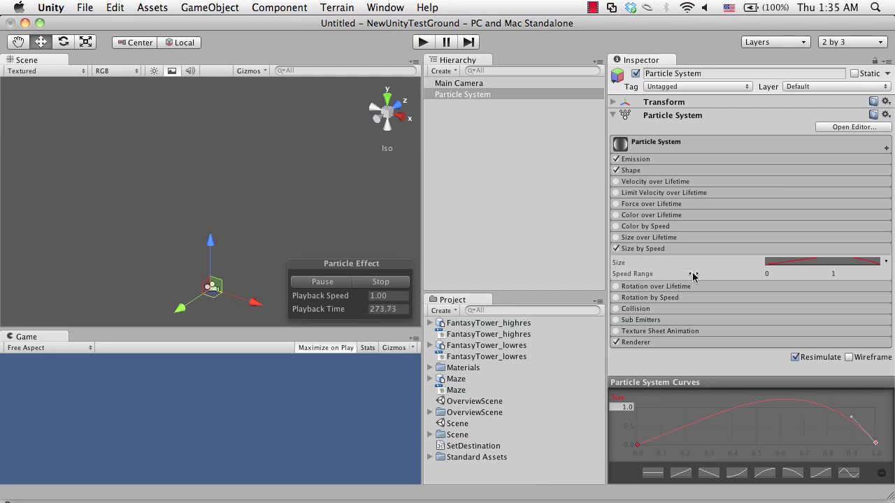
pyautogui.click(681, 250)
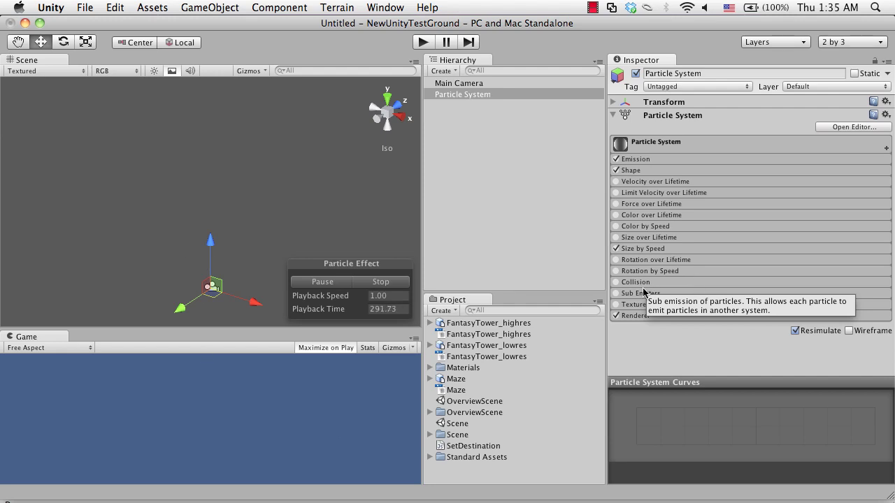
# Delete the particle system from the scene and create a Plane object in its place.
pyautogui.click(454, 97)
pyautogui.press('super+BackSpace')
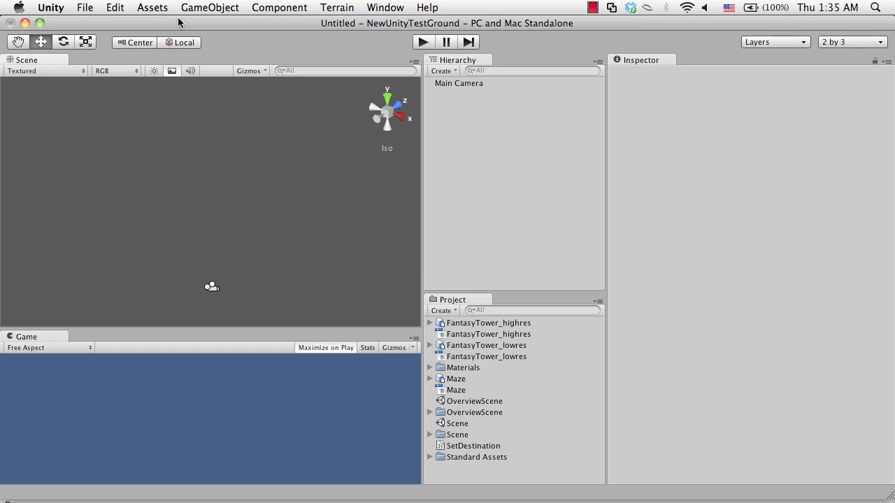
pyautogui.click(197, 6)
pyautogui.moveTo(223, 38)
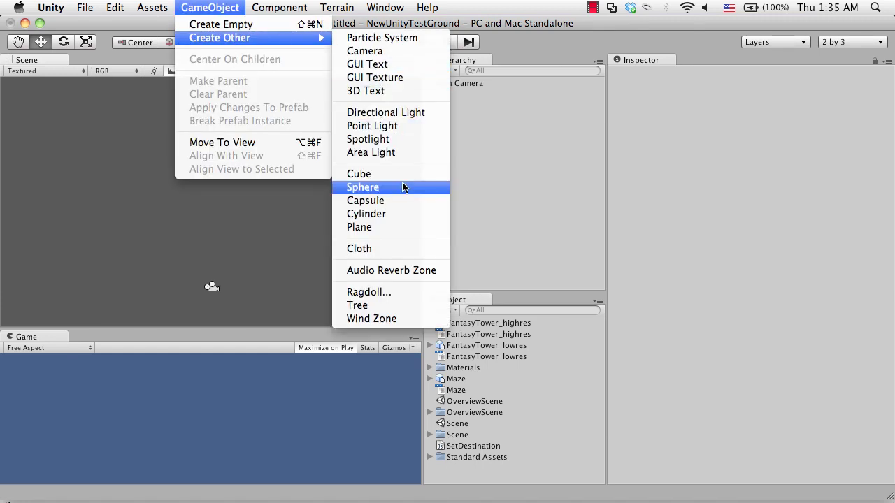
pyautogui.click(423, 237)
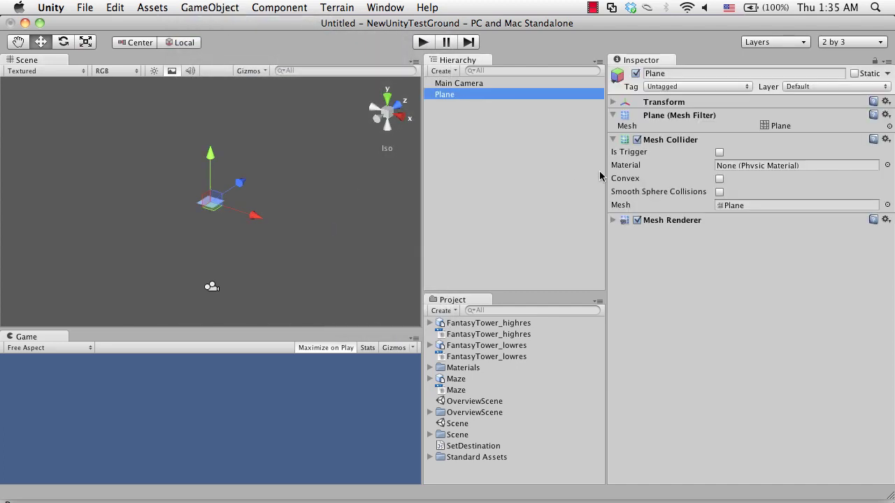
# Set the plane's scale to X 20, Y 1 and Z 20.
pyautogui.click(618, 102)
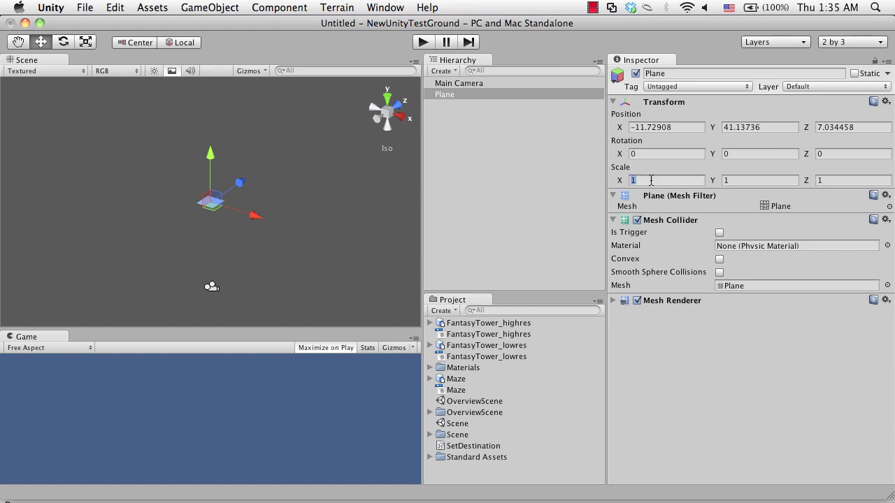
pyautogui.write('20')
pyautogui.press('Tab')
pyautogui.write('20')
pyautogui.press('Tab')
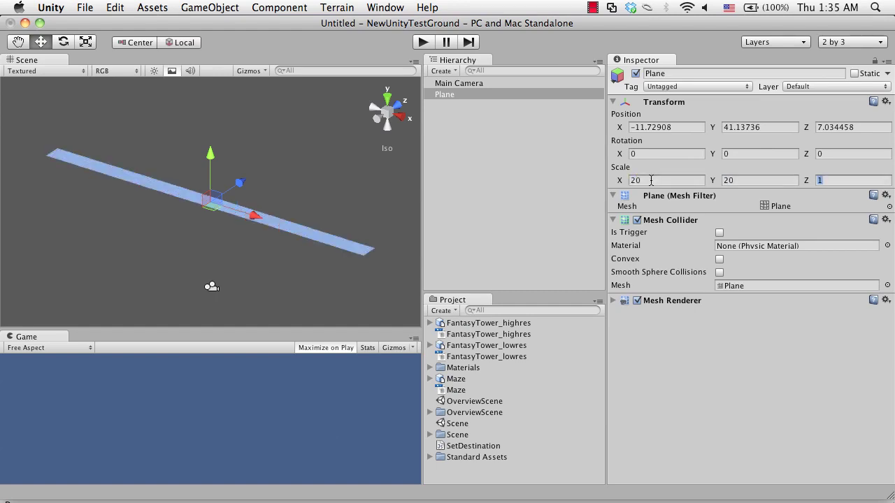
pyautogui.write('20')
pyautogui.hotkey('shift', 'Tab')
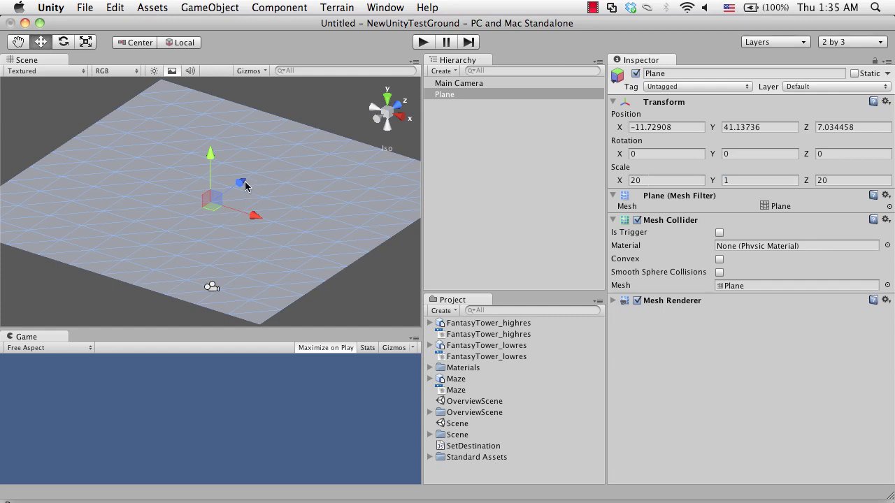
# Create a point light and raise it above the plane to a Y position of about 59.5.
pyautogui.click(208, 7)
pyautogui.moveTo(217, 40)
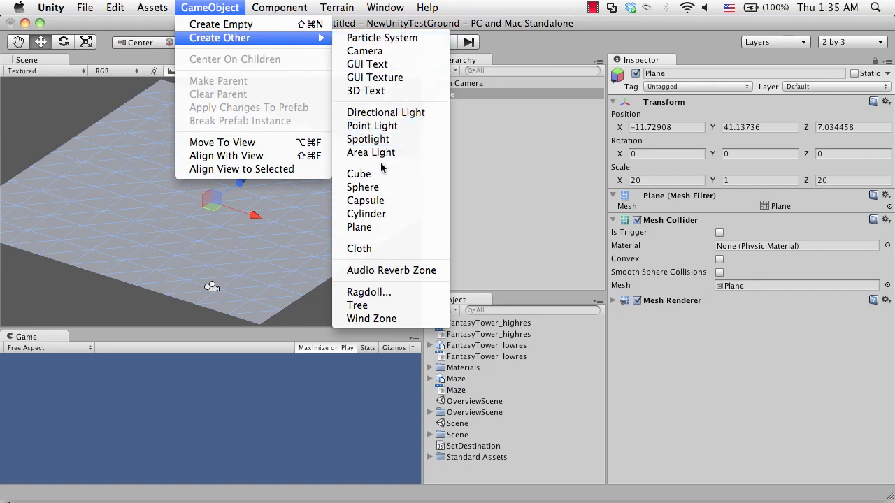
pyautogui.click(384, 126)
pyautogui.moveTo(213, 159); pyautogui.dragTo(210, 125)
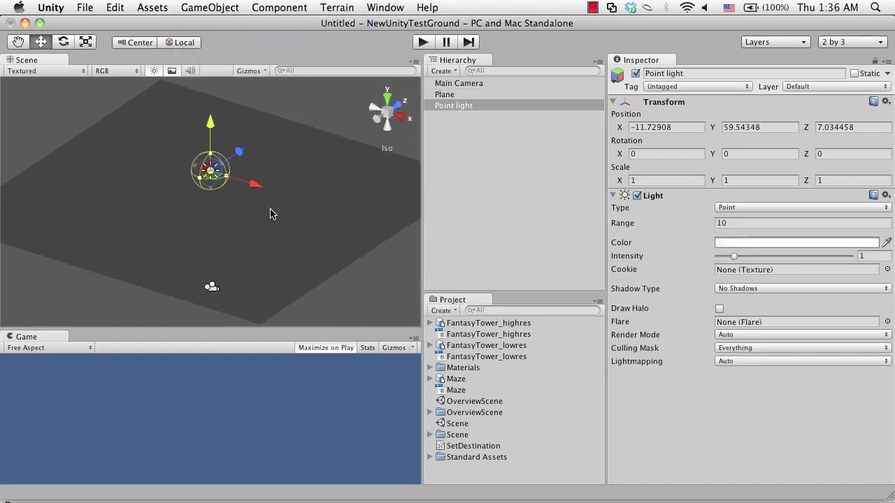
# Set the point light's intensity to 3.94, its color to pure red and its range to 38.4.
pyautogui.keyDown('alt'); pyautogui.moveTo(270, 212); pyautogui.dragTo(404, 227); pyautogui.keyUp('alt')
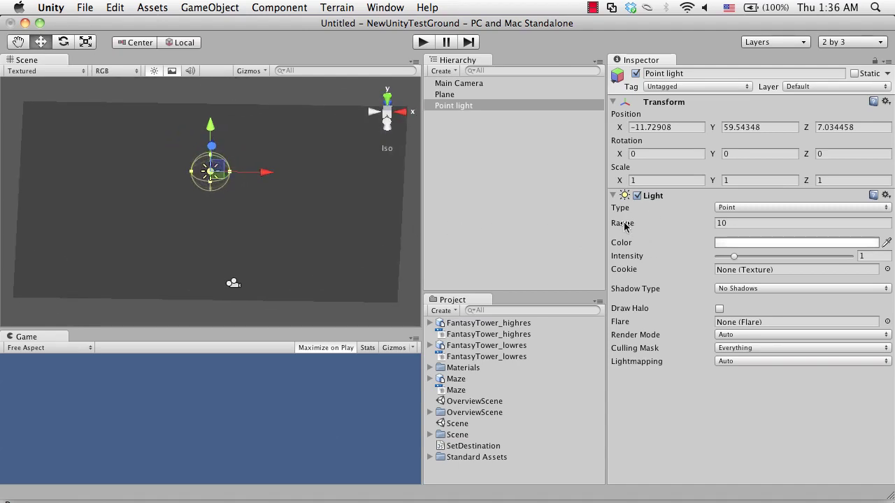
pyautogui.moveTo(654, 226); pyautogui.dragTo(685, 226)
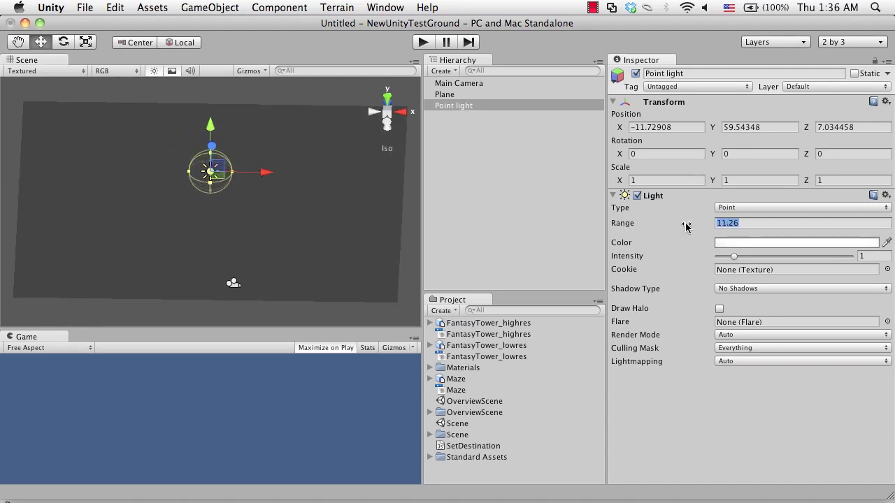
pyautogui.moveTo(733, 257); pyautogui.dragTo(784, 259)
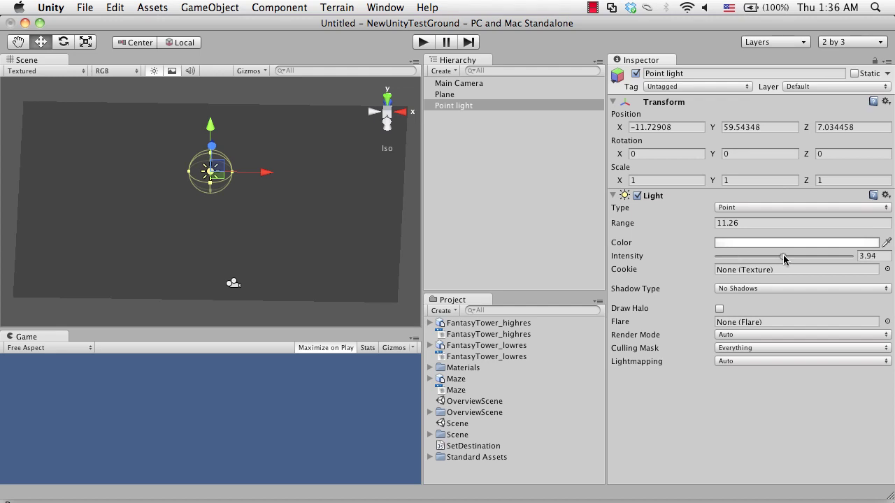
pyautogui.moveTo(627, 225); pyautogui.dragTo(750, 243)
pyautogui.click(748, 243)
pyautogui.moveTo(535, 235); pyautogui.dragTo(707, 142)
pyautogui.click(194, 192)
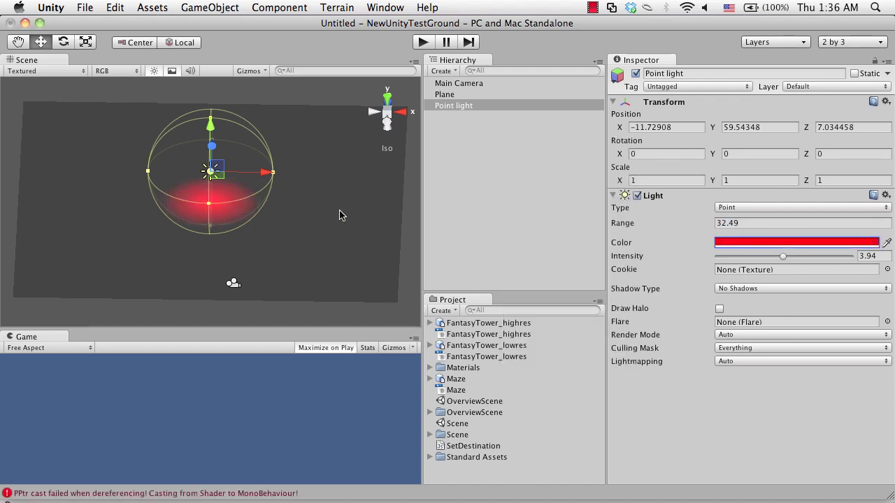
pyautogui.moveTo(623, 225); pyautogui.dragTo(680, 224)
# From a top view, move the red point light along Z to about 58, near the plane's far edge.
pyautogui.press('KP_7')
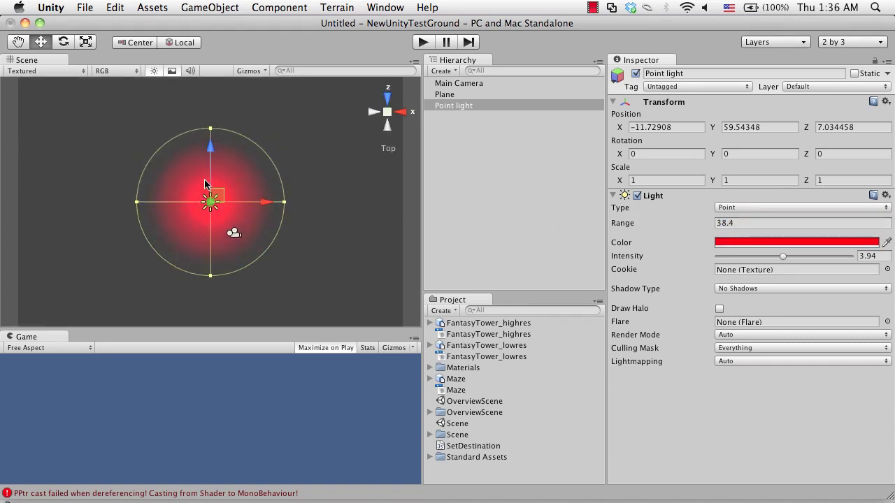
pyautogui.click(209, 170)
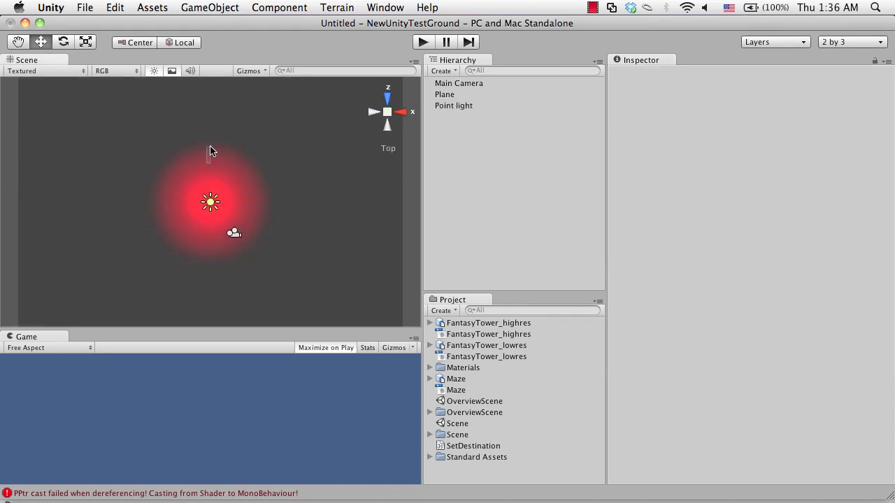
pyautogui.moveTo(207, 165); pyautogui.dragTo(223, 219)
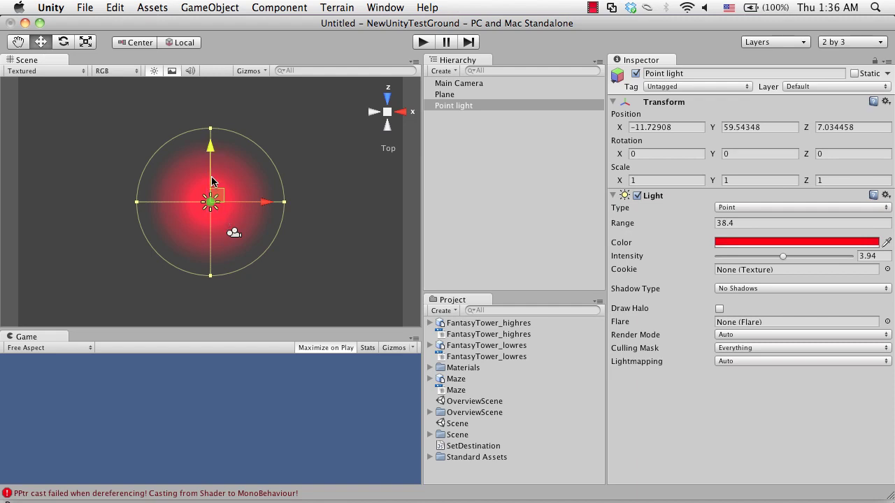
pyautogui.moveTo(212, 180); pyautogui.dragTo(218, 104)
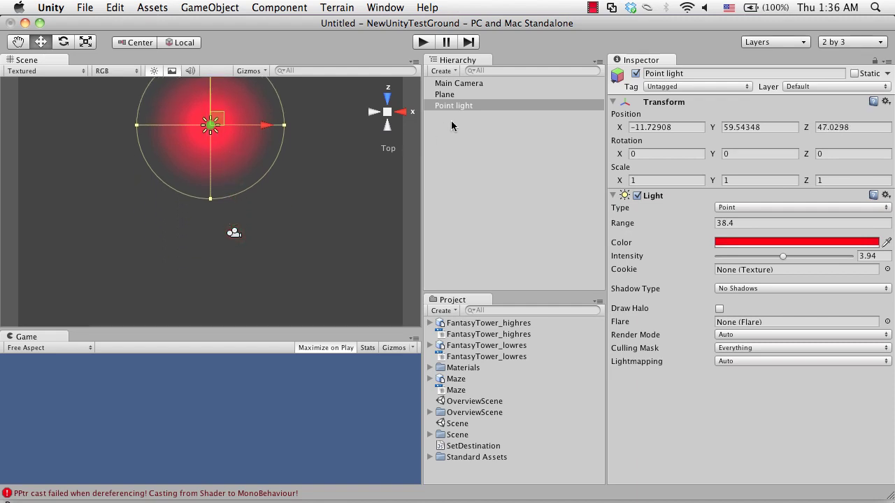
pyautogui.press('Up')
pyautogui.scroll(-10, 243, 193)
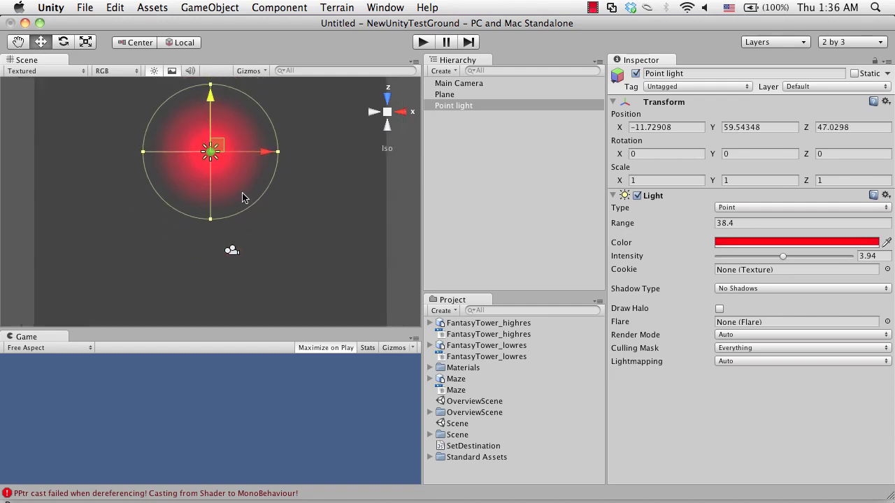
pyautogui.scroll(1, 242, 198)
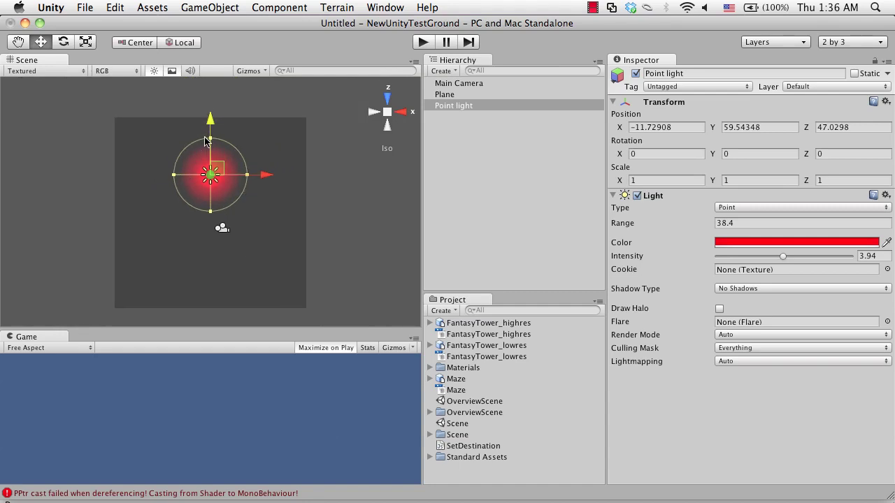
pyautogui.moveTo(207, 133); pyautogui.dragTo(209, 124)
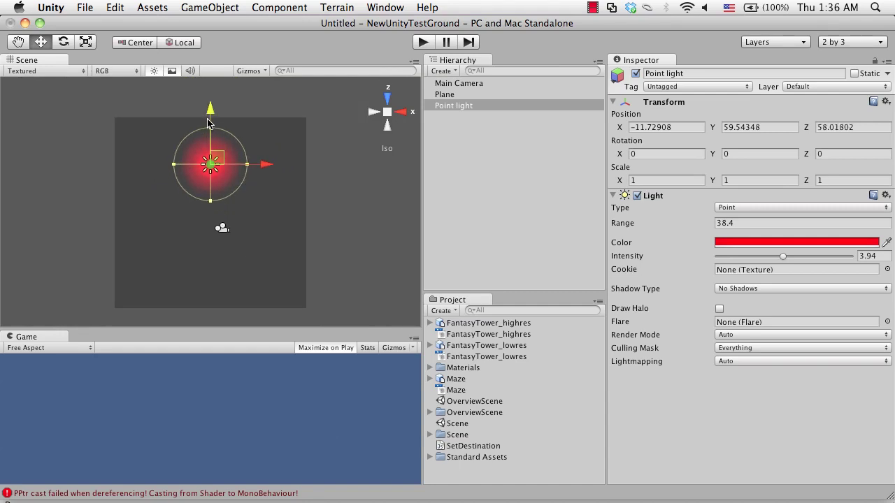
# Duplicate the red point light, place the copy at about X 40, Z -31 and recolor it blue (RGB 0, 62, 255).
pyautogui.press('super+d')
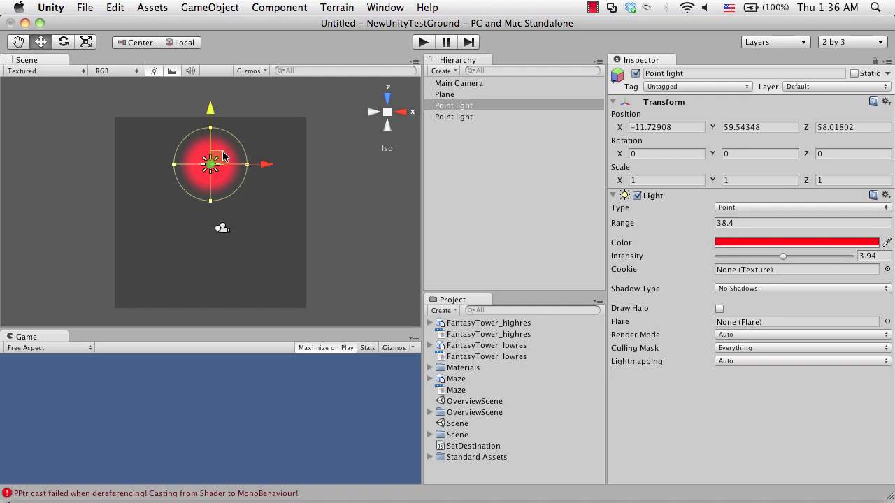
pyautogui.moveTo(218, 160); pyautogui.dragTo(268, 246)
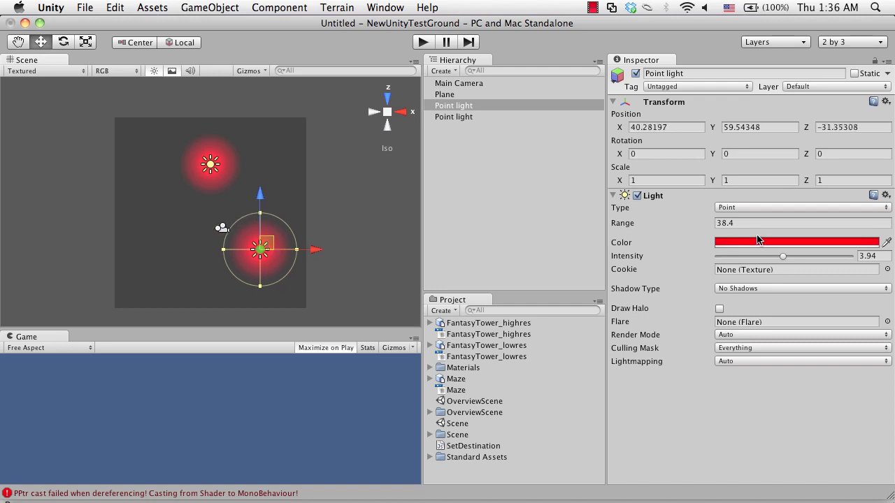
pyautogui.click(761, 242)
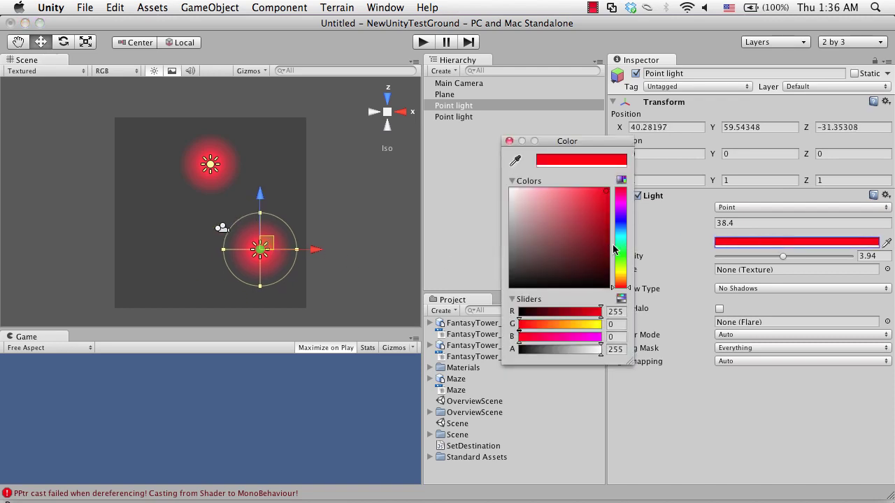
pyautogui.click(622, 224)
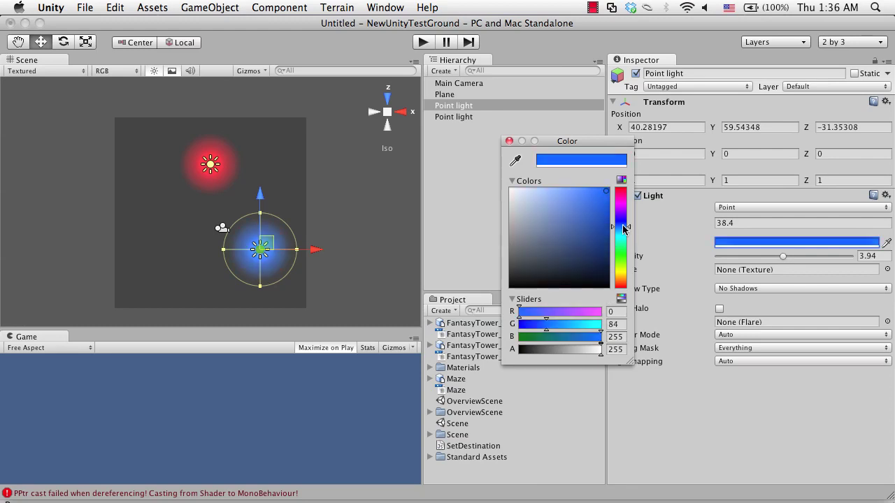
pyautogui.click(260, 248)
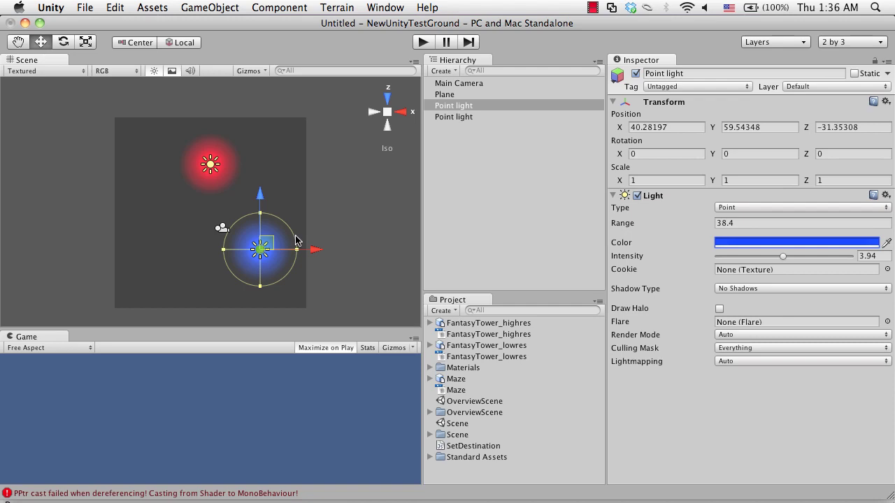
# Duplicate the blue point light, place the copy at about X -69, Z -22 and recolor it green.
pyautogui.press('super+d')
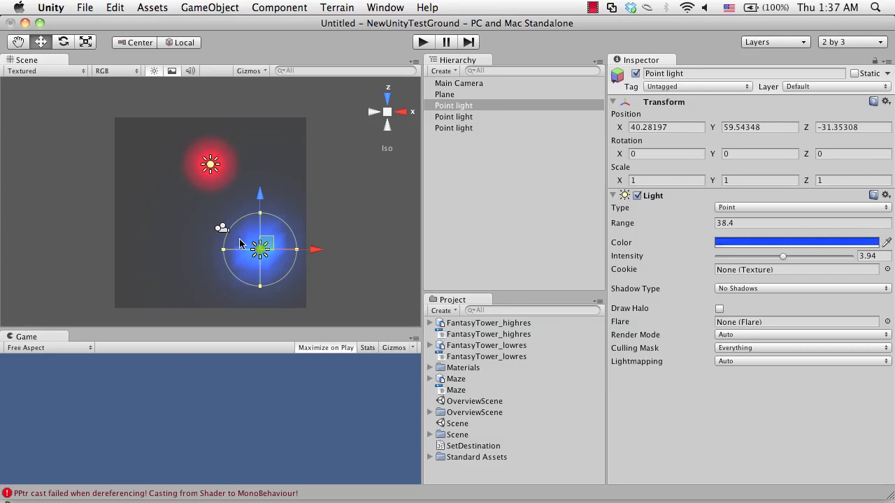
pyautogui.moveTo(271, 243); pyautogui.dragTo(166, 234)
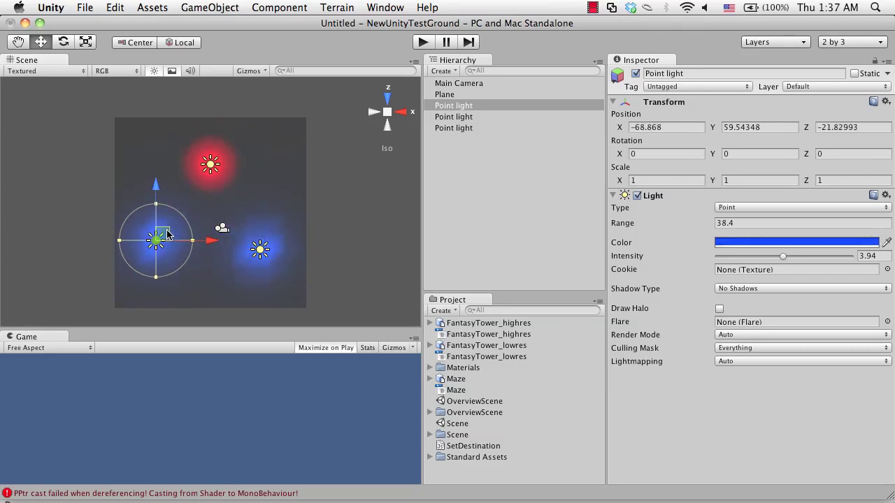
pyautogui.click(760, 244)
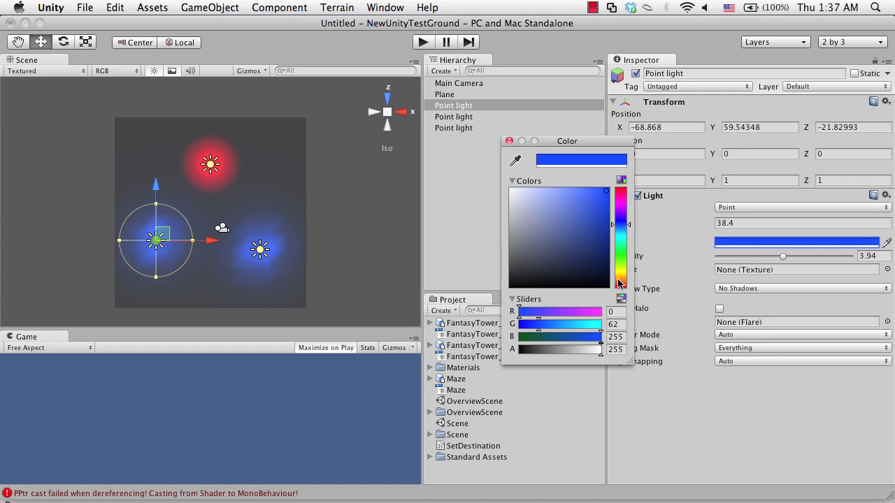
pyautogui.moveTo(618, 283); pyautogui.dragTo(618, 260)
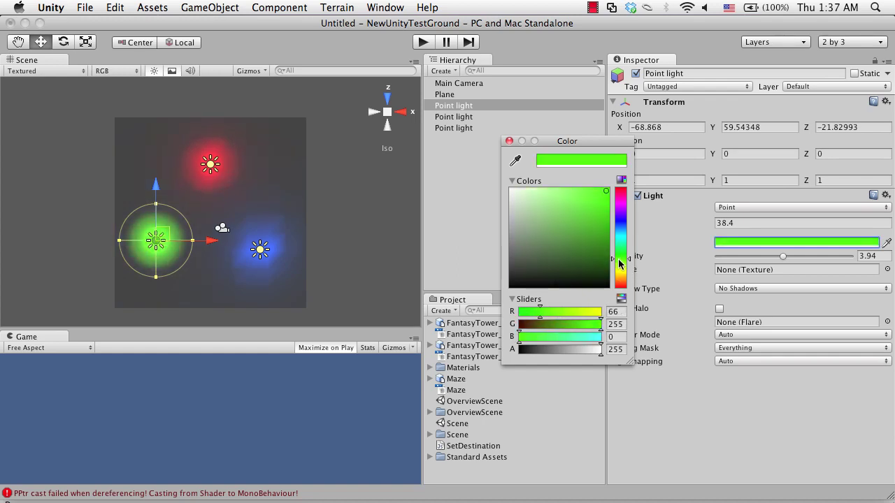
pyautogui.click(133, 227)
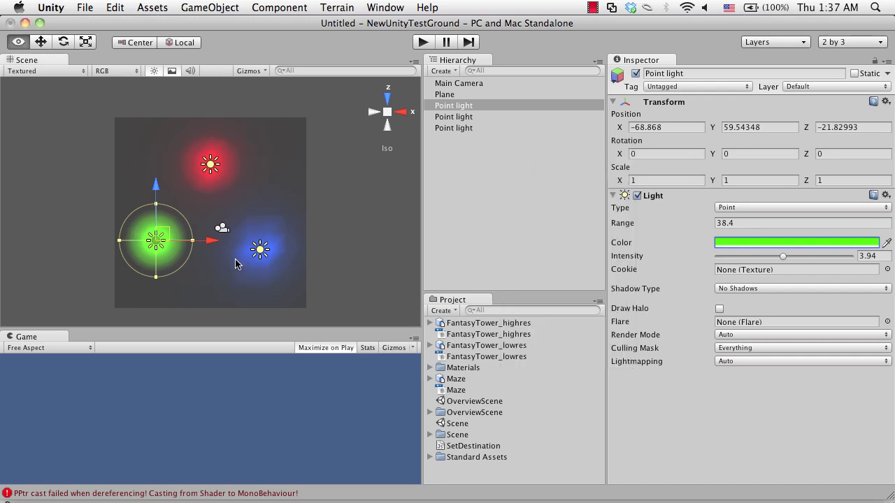
# Create a Cube object near the center of the plane, between the three colored lights.
pyautogui.keyDown('alt'); pyautogui.moveTo(237, 260); pyautogui.dragTo(181, 171); pyautogui.keyUp('alt')
pyautogui.click(182, 171)
pyautogui.press('f')
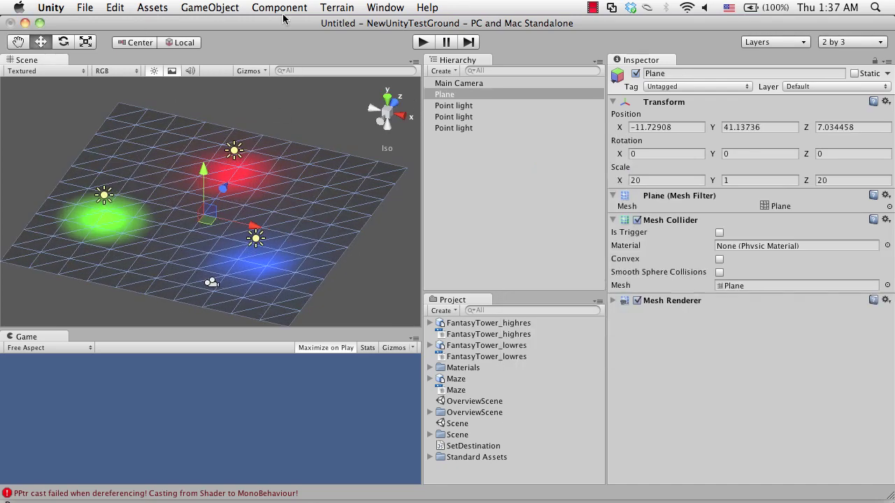
pyautogui.click(210, 7)
pyautogui.moveTo(238, 38)
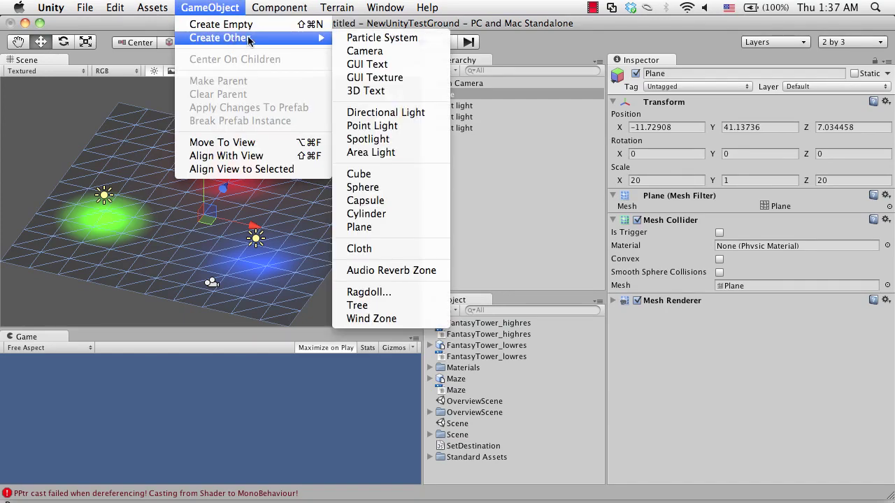
pyautogui.click(365, 175)
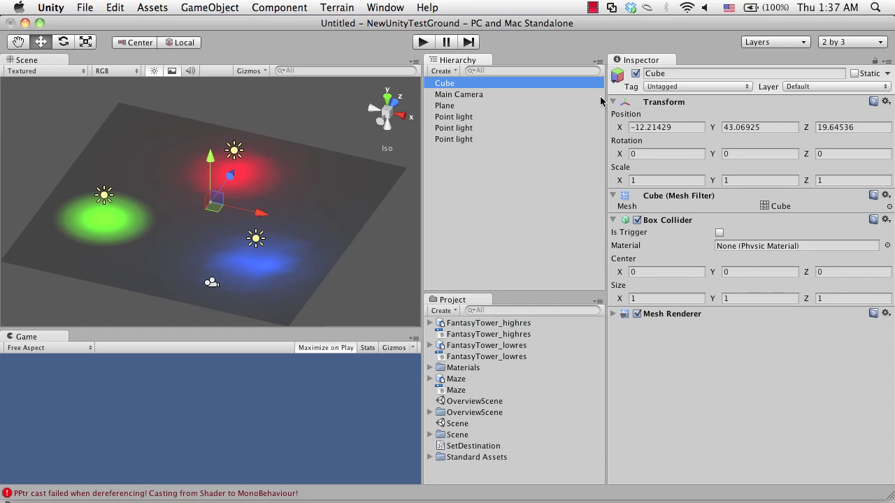
# Set the cube's scale to 10 on X, Y and Z.
pyautogui.click(680, 182)
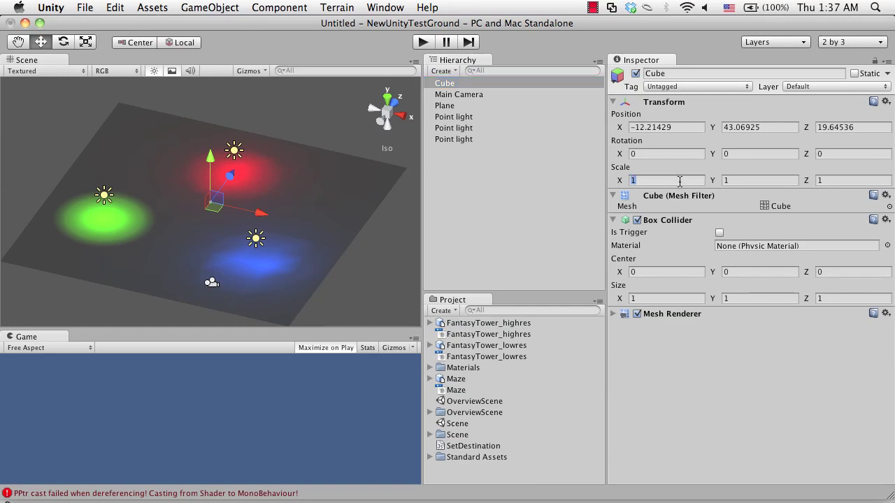
pyautogui.write('3')
pyautogui.press('Tab')
pyautogui.write('3')
pyautogui.press('Tab')
pyautogui.hotkey('shift', 'Tab')
pyautogui.hotkey('shift', 'Tab')
pyautogui.write('10')
pyautogui.press('Tab')
pyautogui.write('10')
pyautogui.press('Tab')
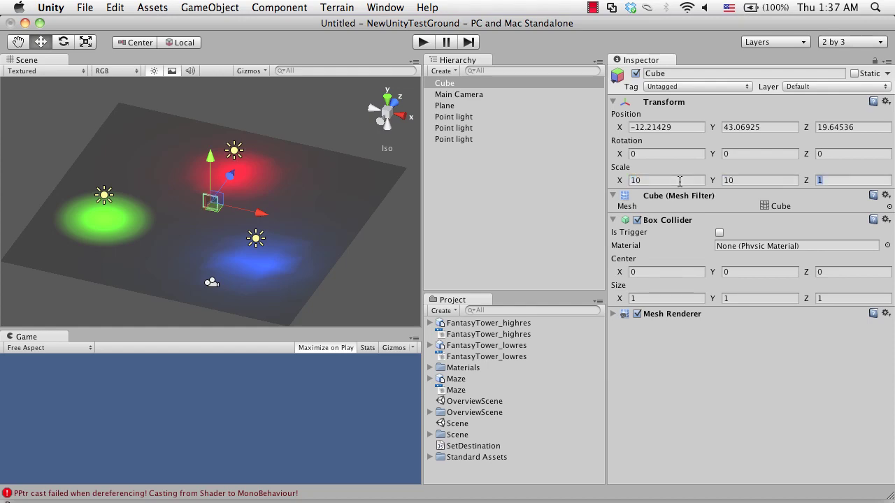
pyautogui.write('10')
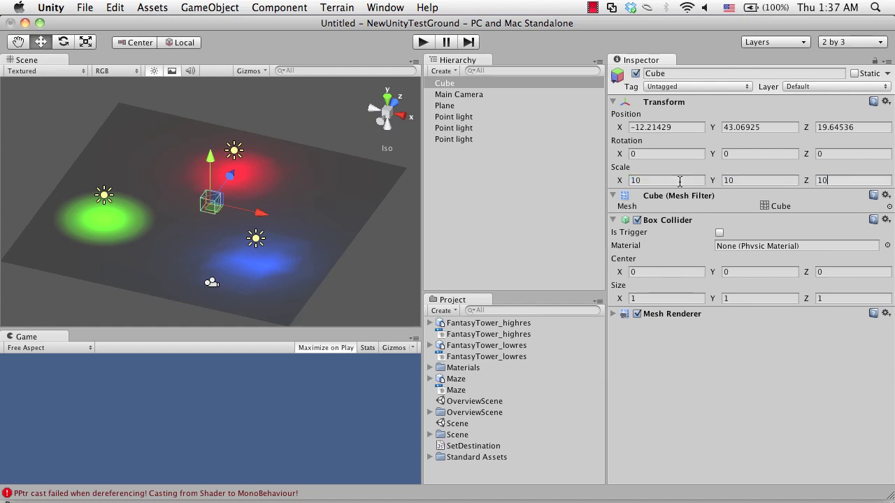
# Select the plane and display its object settings in the Lightmapping window.
pyautogui.click(325, 217)
pyautogui.scroll(3, 318, 217)
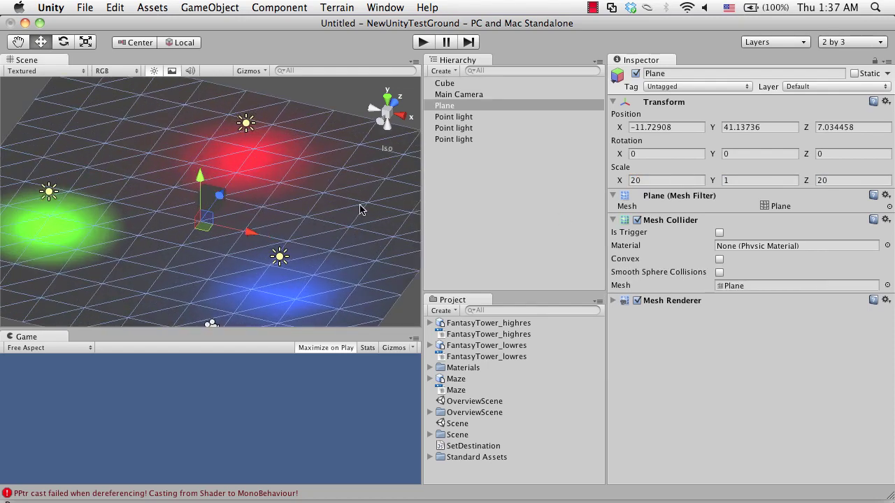
pyautogui.scroll(-3, 360, 210)
pyautogui.click(407, 6)
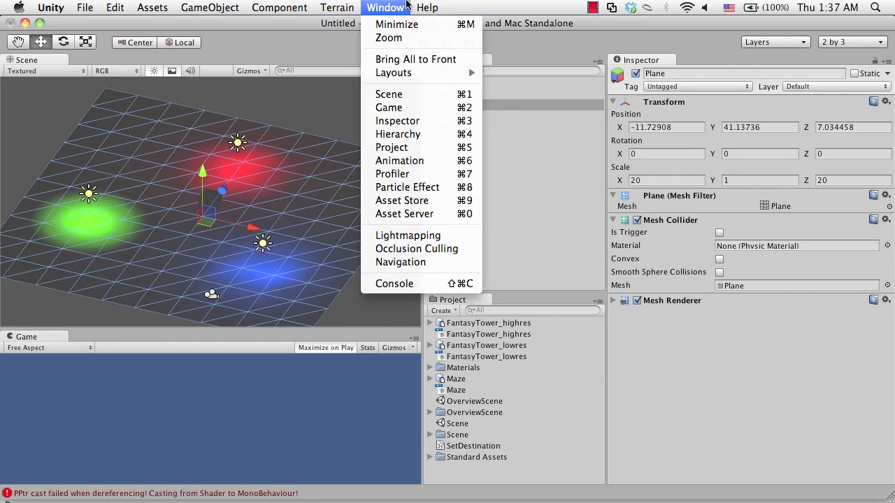
pyautogui.click(435, 237)
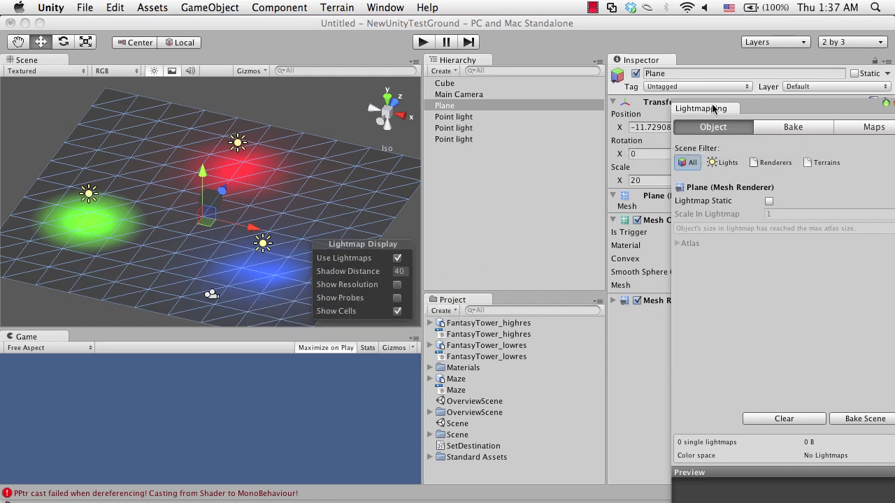
# Dock the Lightmapping window beside the Inspector and mark the plane as Lightmap Static.
pyautogui.moveTo(712, 108); pyautogui.dragTo(684, 66)
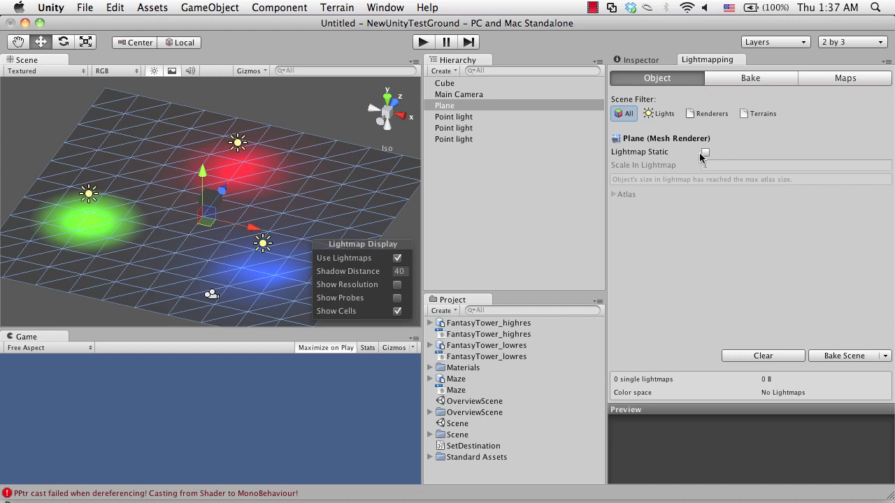
pyautogui.click(705, 152)
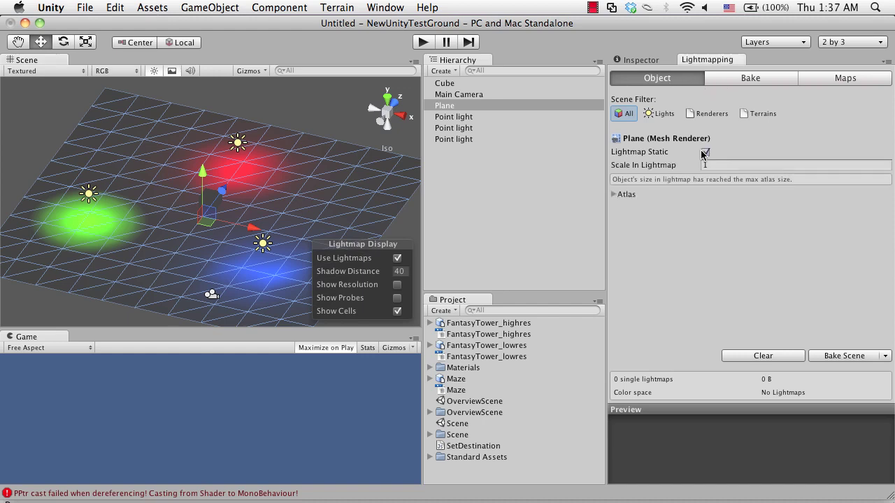
# Set the lightmap bake mode to Single Lightmaps.
pyautogui.click(769, 81)
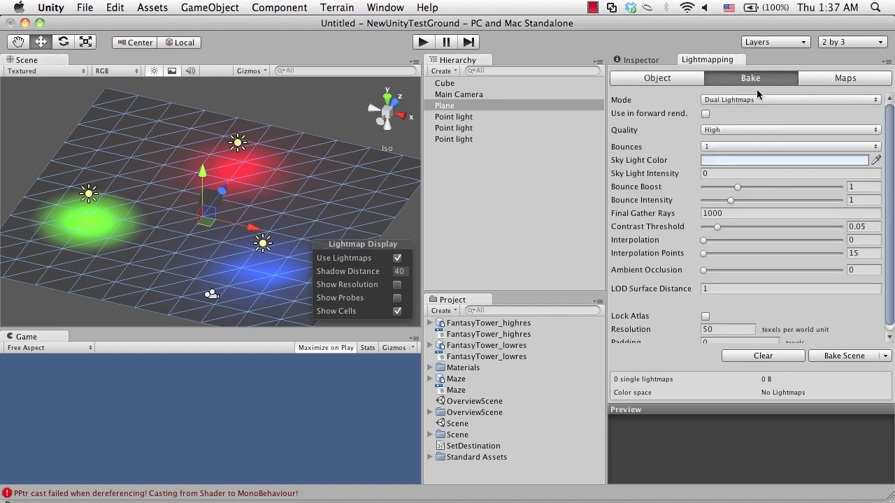
pyautogui.click(752, 99)
pyautogui.click(749, 89)
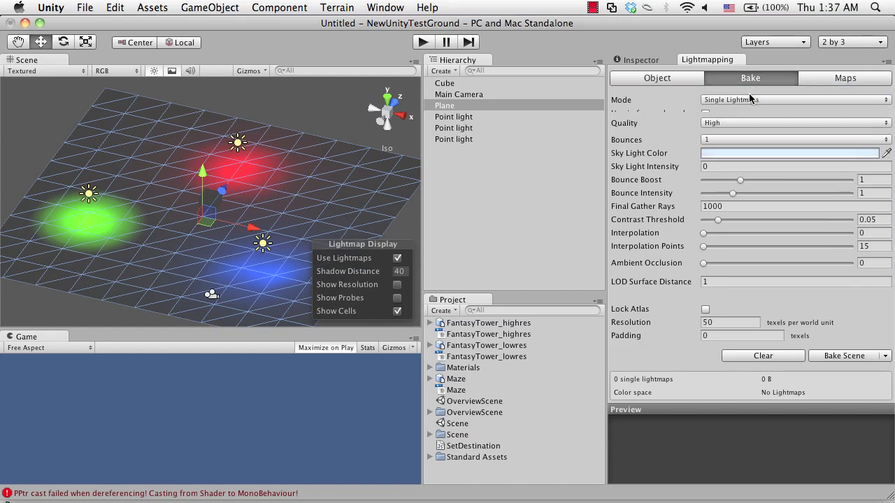
# Bake the scene's lightmaps, saving the scene as "Scene" in Assets and replacing the existing file.
pyautogui.click(821, 81)
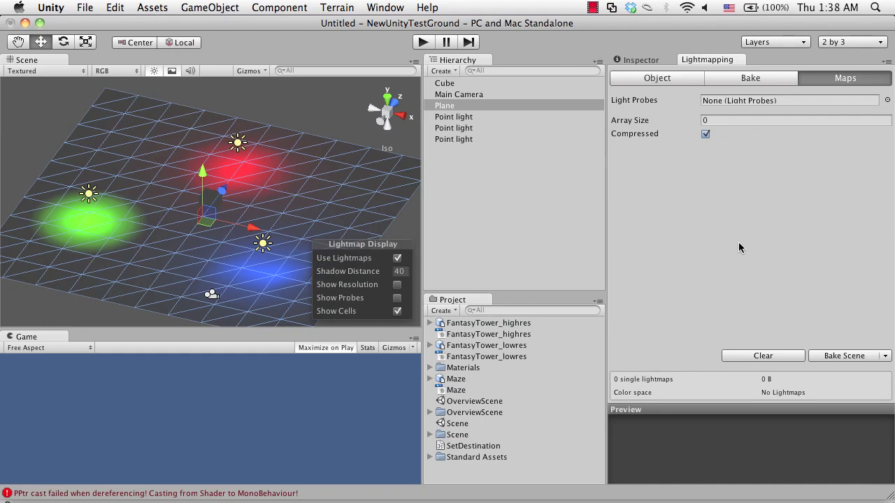
pyautogui.click(846, 356)
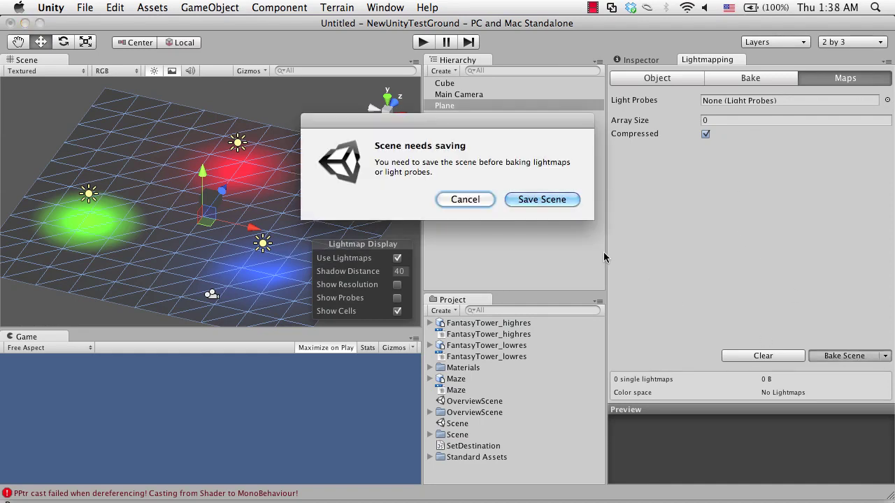
pyautogui.click(542, 200)
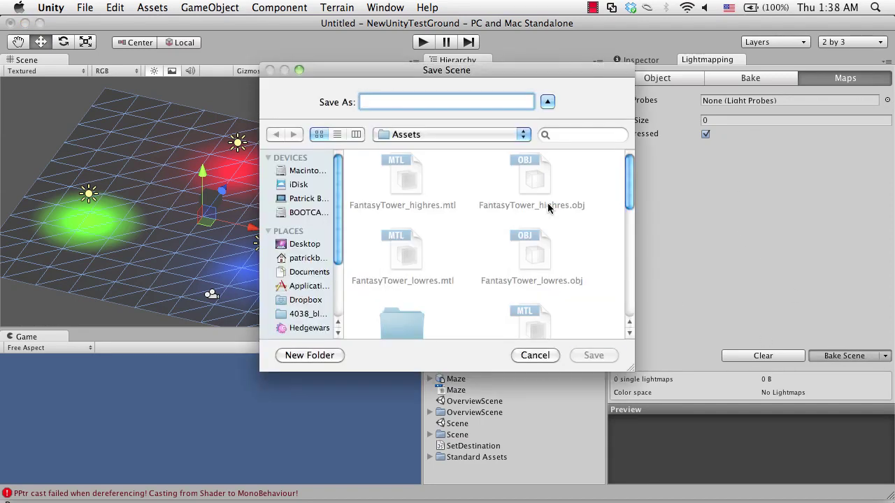
pyautogui.write('Scene')
pyautogui.click(576, 355)
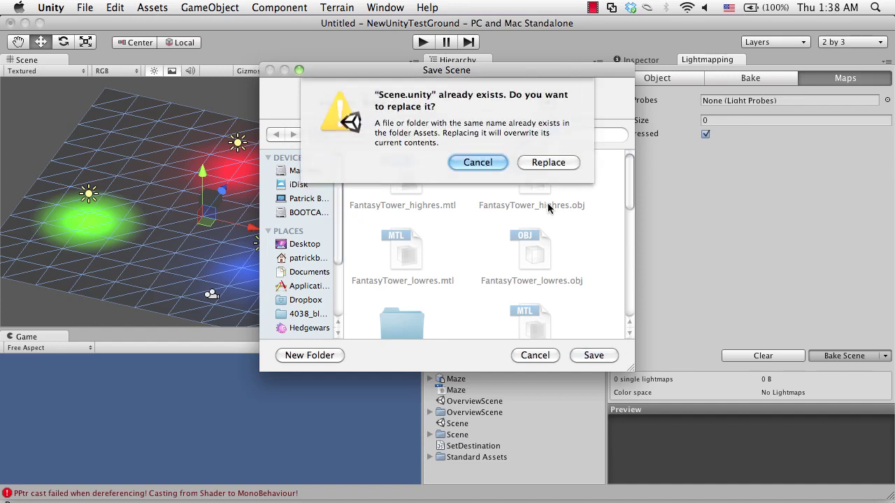
pyautogui.click(542, 162)
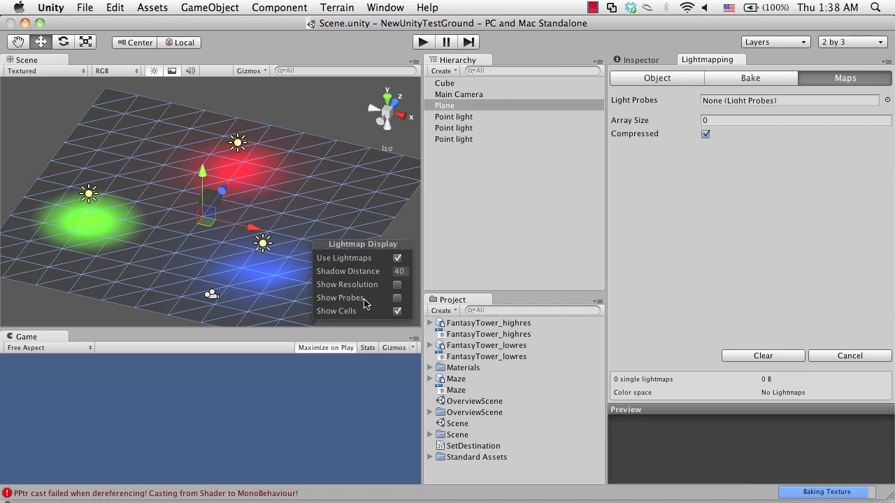
# Delete the red, green and blue point lights so that only the baked lighting lights the plane.
pyautogui.keyDown('alt'); pyautogui.moveTo(281, 207); pyautogui.dragTo(204, 196); pyautogui.keyUp('alt')
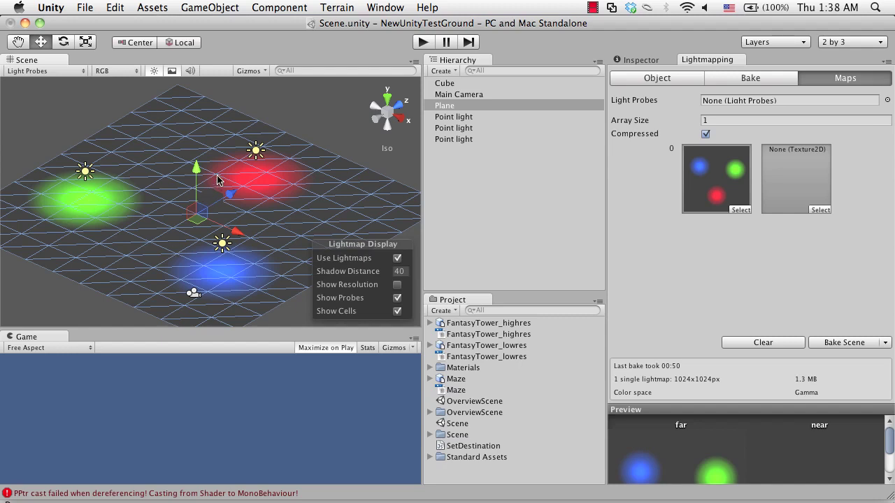
pyautogui.click(256, 150)
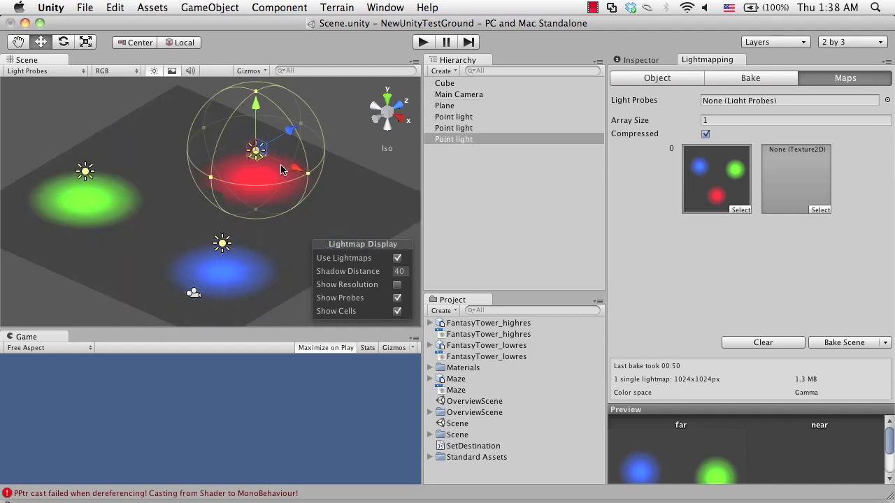
pyautogui.keyDown('shift'); pyautogui.moveTo(196, 228); pyautogui.dragTo(263, 286); pyautogui.keyUp('shift')
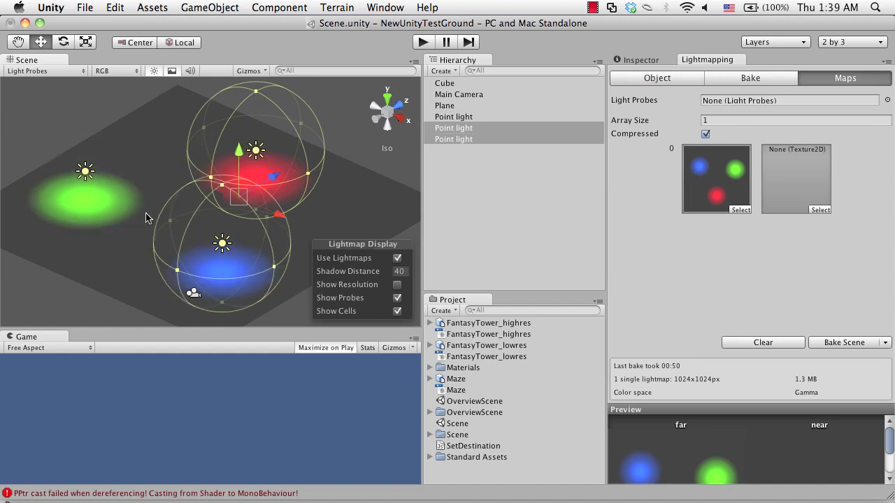
pyautogui.keyDown('shift'); pyautogui.moveTo(146, 213); pyautogui.dragTo(64, 148); pyautogui.keyUp('shift')
pyautogui.press('super+BackSpace')
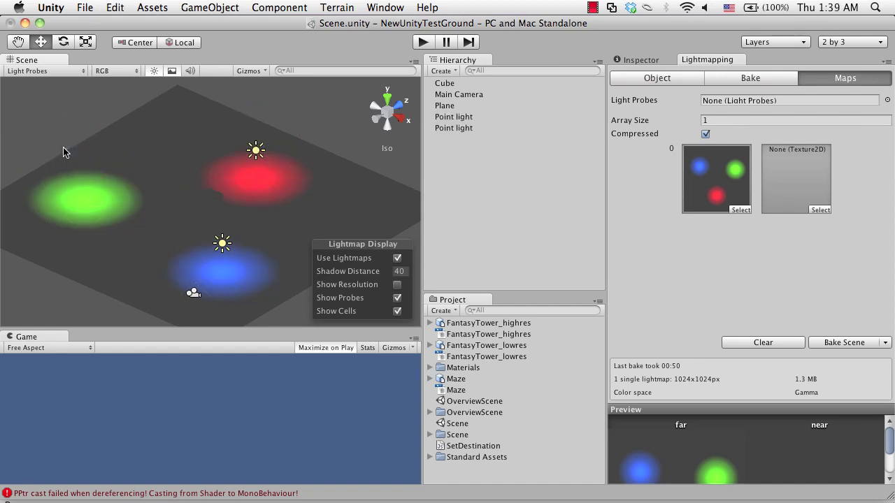
pyautogui.moveTo(224, 126); pyautogui.dragTo(283, 177)
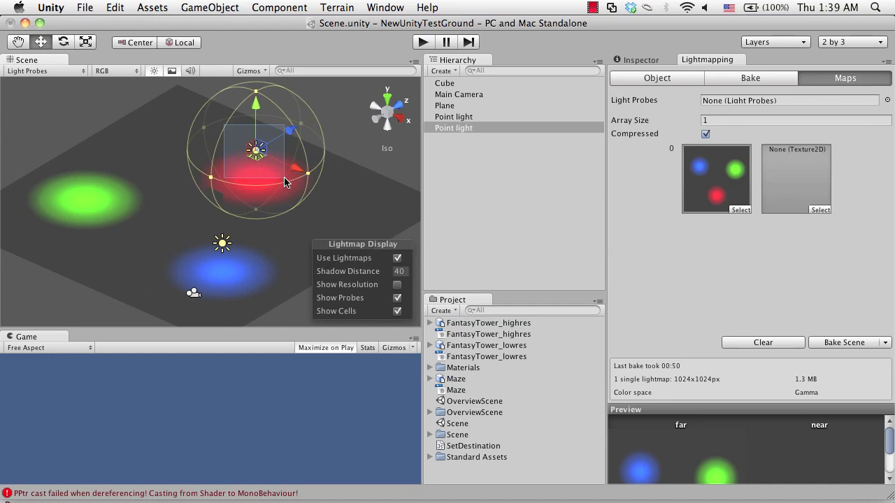
pyautogui.press('super+BackSpace')
pyautogui.moveTo(249, 215); pyautogui.dragTo(197, 285)
pyautogui.press('super+BackSpace')
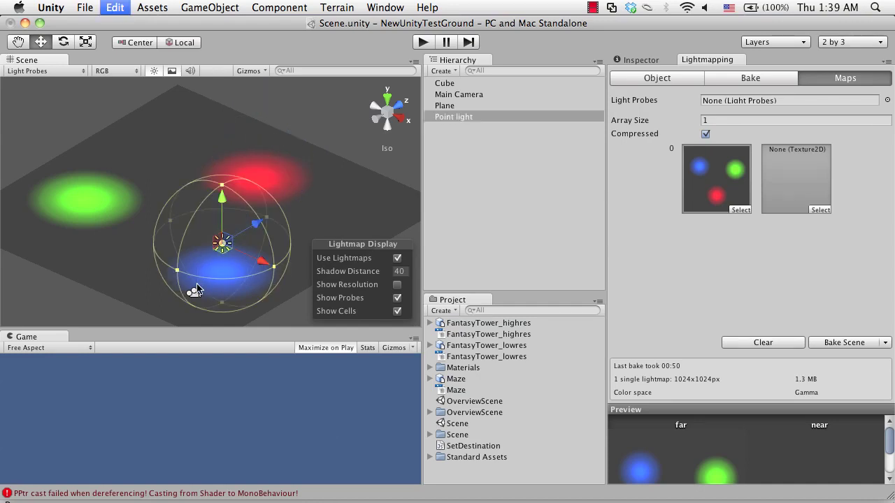
# Move the cube into the red baked light area and inspect how it is lit.
pyautogui.press('alt')
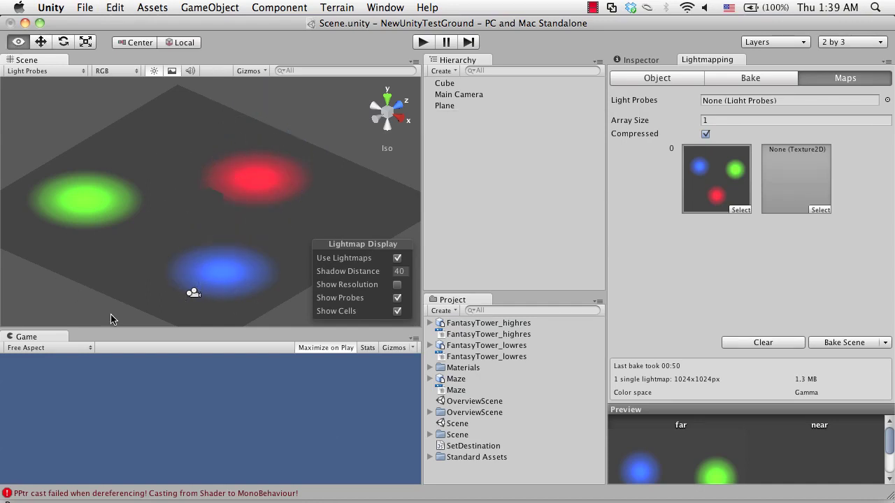
pyautogui.keyDown('alt'); pyautogui.moveTo(225, 215); pyautogui.dragTo(179, 286); pyautogui.keyUp('alt')
pyautogui.click(216, 206)
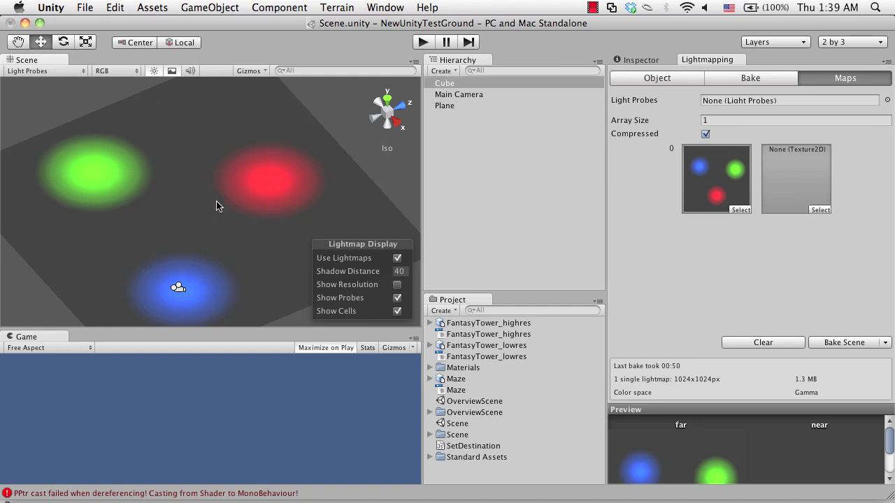
pyautogui.moveTo(256, 190); pyautogui.dragTo(310, 165)
pyautogui.click(370, 162)
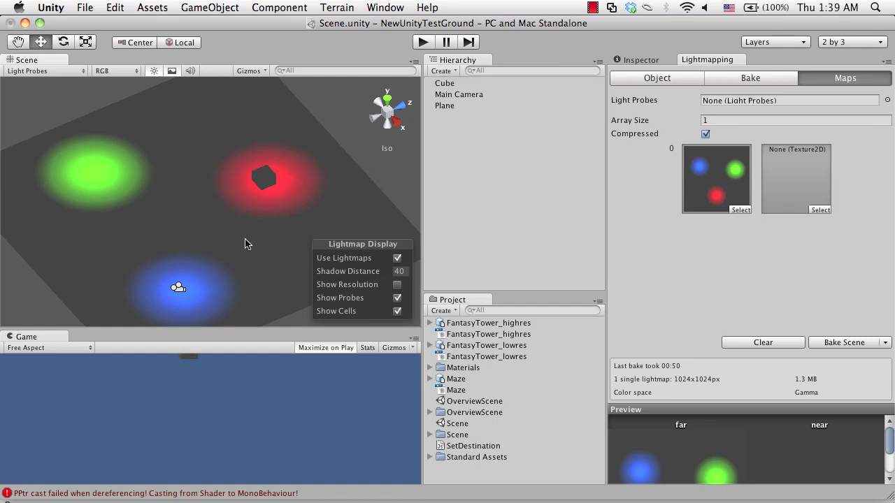
pyautogui.keyDown('alt'); pyautogui.moveTo(238, 242); pyautogui.dragTo(197, 196); pyautogui.keyUp('alt')
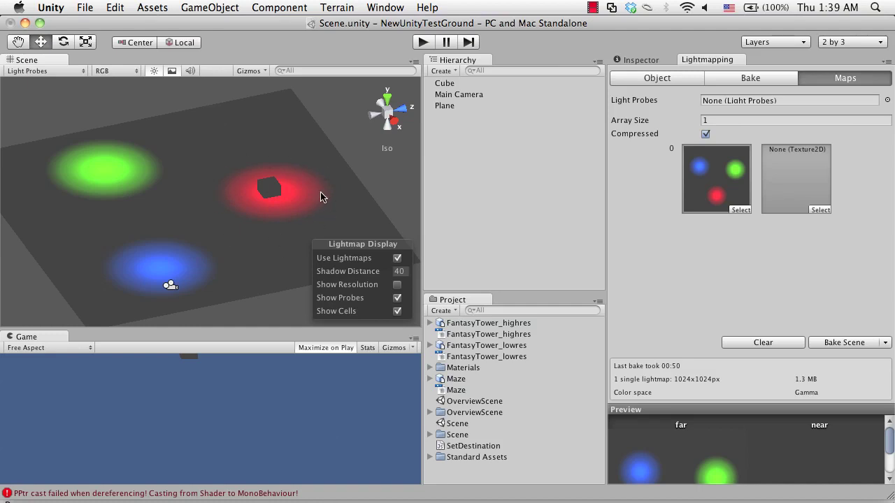
# Undo the cube move and the deletion of the three point lights.
pyautogui.press('super+z')
pyautogui.press('super+z')
pyautogui.press('super+z')
pyautogui.press('super+z')
pyautogui.press('super+z')
pyautogui.press('super+z')
pyautogui.press('super+z')
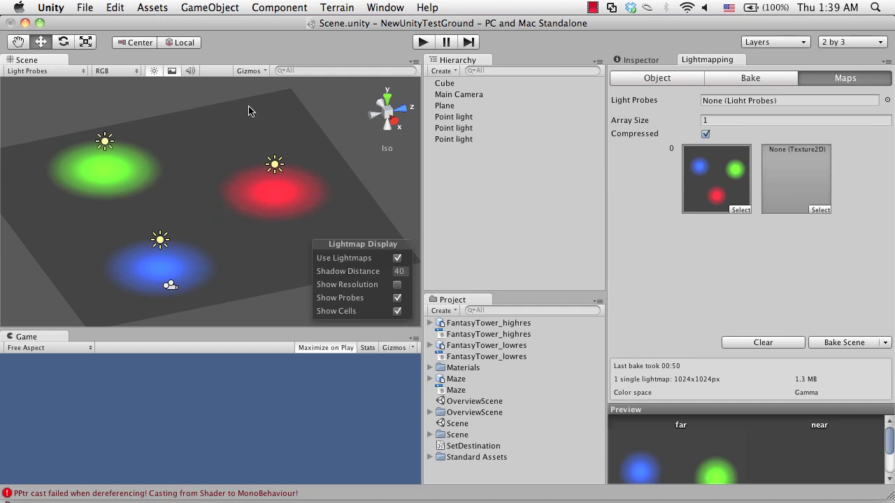
# Create an empty game object, add a Light Probe Group component to it and show it in the Inspector.
pyautogui.click(218, 7)
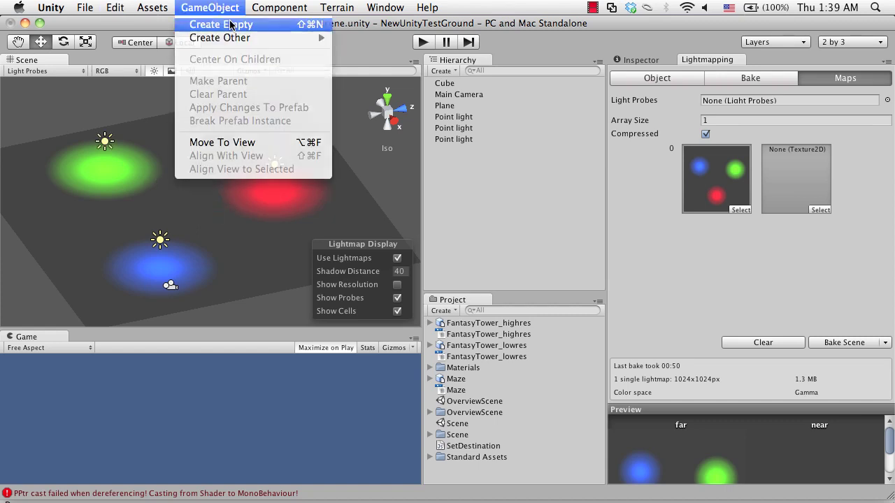
pyautogui.click(212, 25)
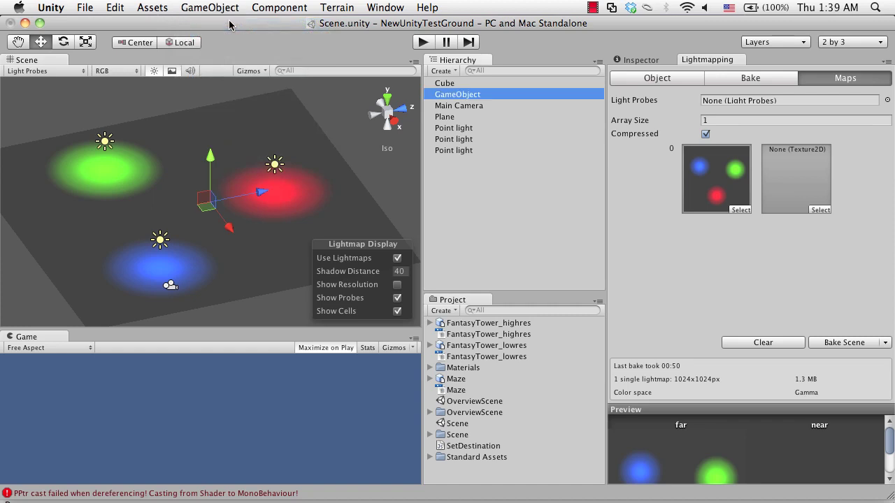
pyautogui.click(267, 6)
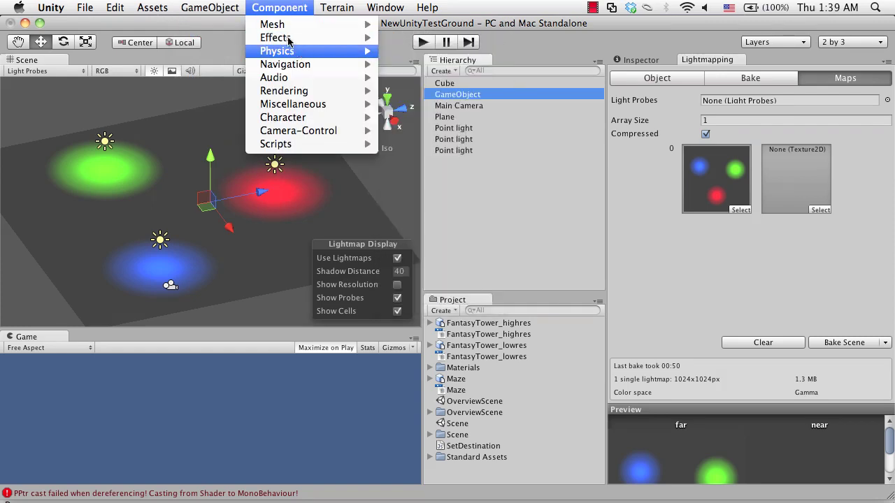
pyautogui.moveTo(286, 40)
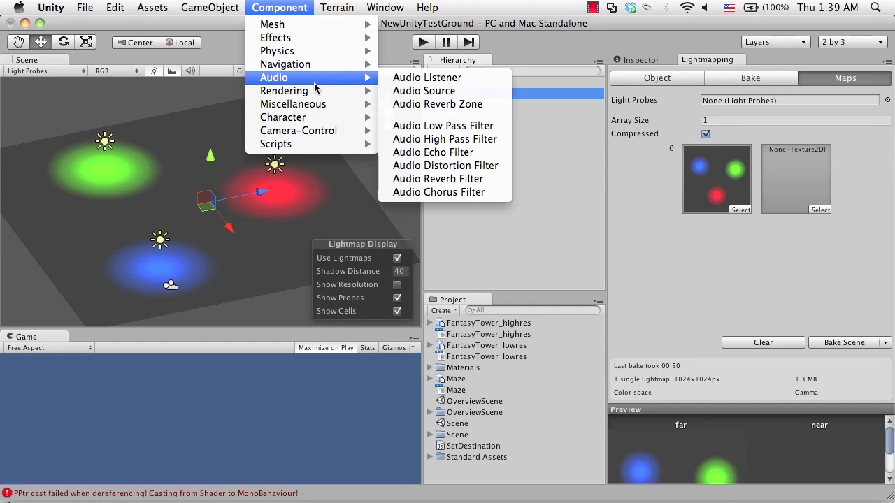
pyautogui.moveTo(304, 91)
pyautogui.click(432, 167)
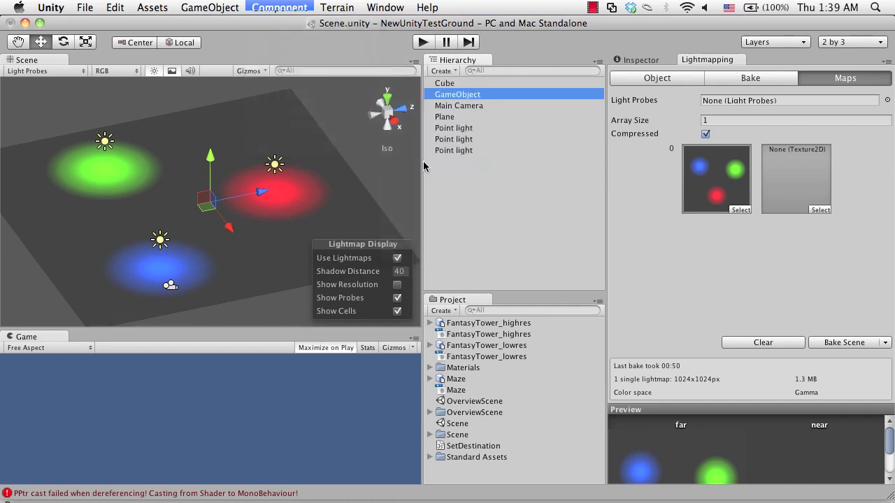
pyautogui.click(636, 61)
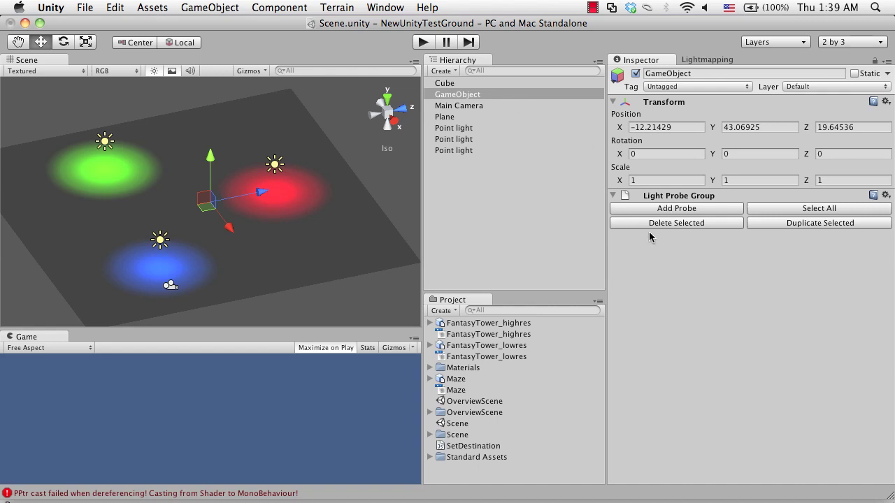
# Add a light probe to the group and move it along the X and Z axes toward the red light area.
pyautogui.click(651, 208)
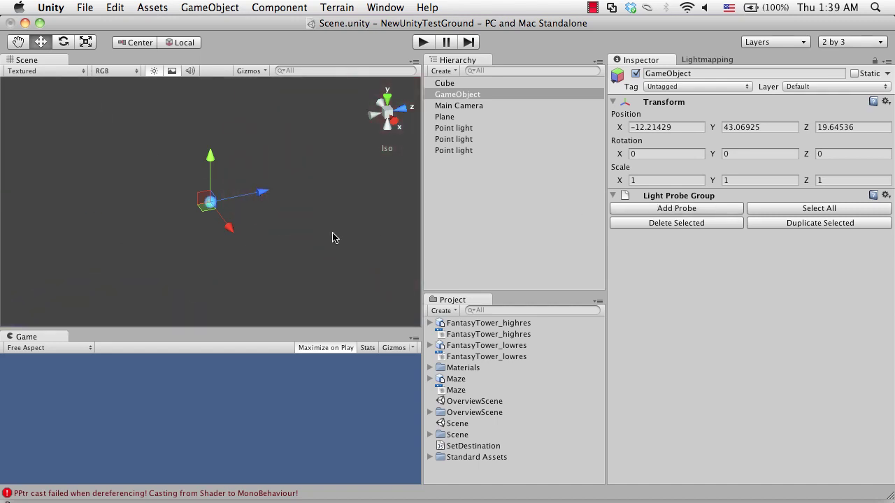
pyautogui.moveTo(227, 225); pyautogui.dragTo(246, 251)
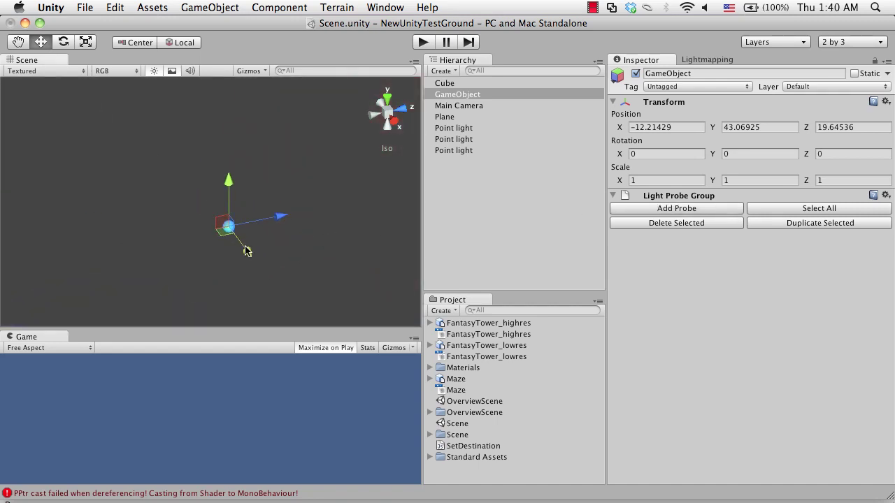
pyautogui.scroll(-10, 271, 242)
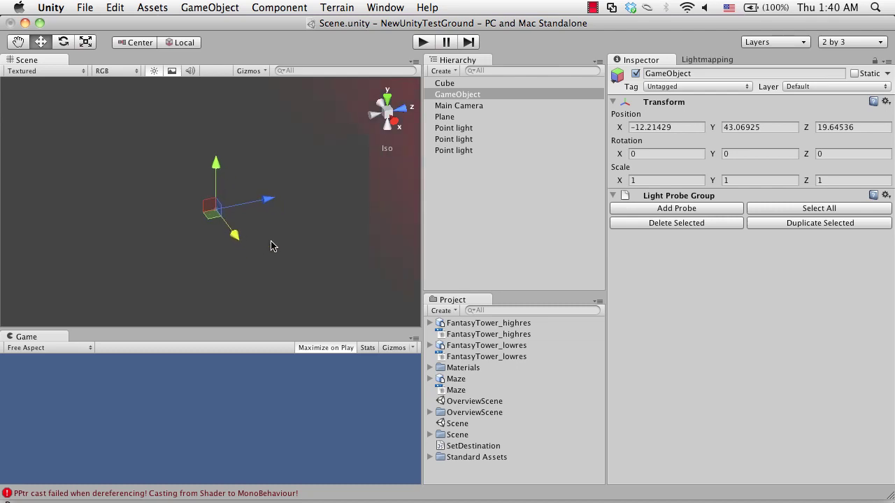
pyautogui.scroll(-10, 271, 246)
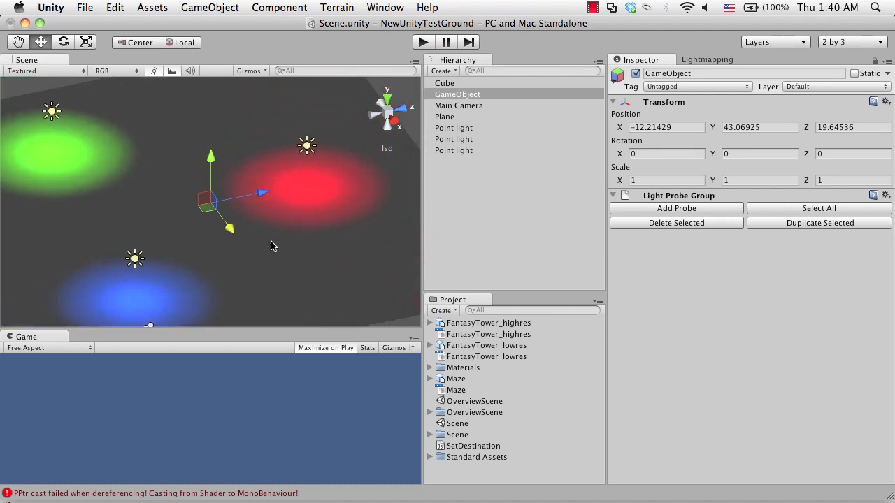
pyautogui.scroll(1, 271, 246)
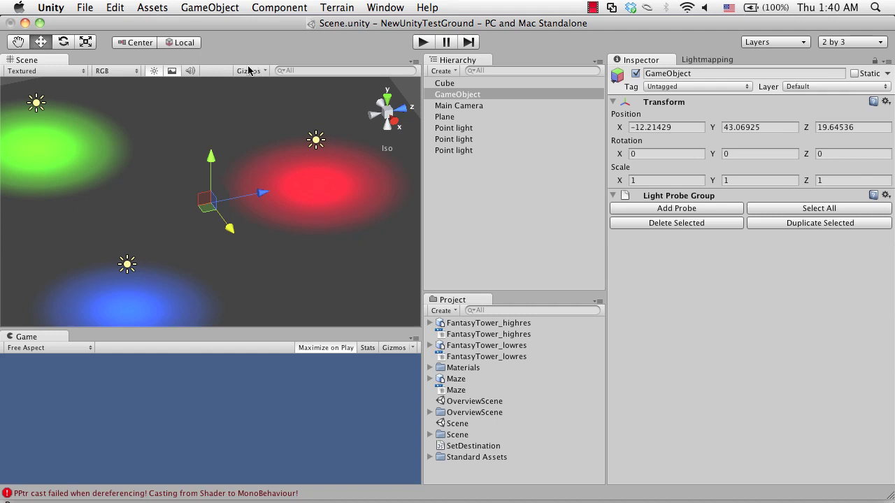
pyautogui.moveTo(259, 192); pyautogui.dragTo(316, 184)
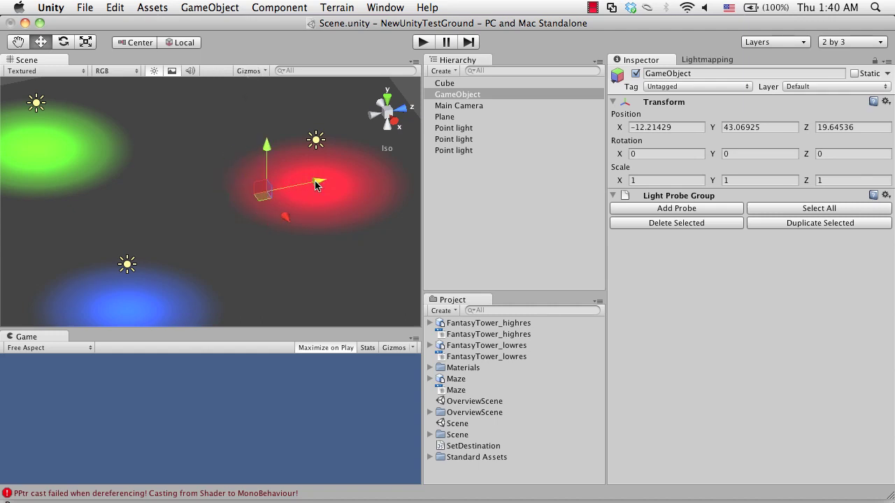
# Enable 3D gizmos in the Scene view and increase the gizmo size so the light probe is visible.
pyautogui.click(248, 71)
pyautogui.click(245, 88)
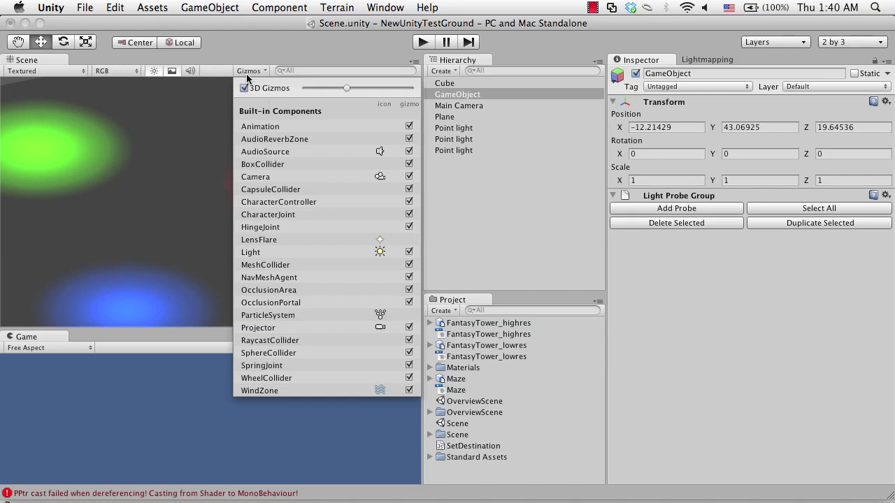
pyautogui.click(241, 55)
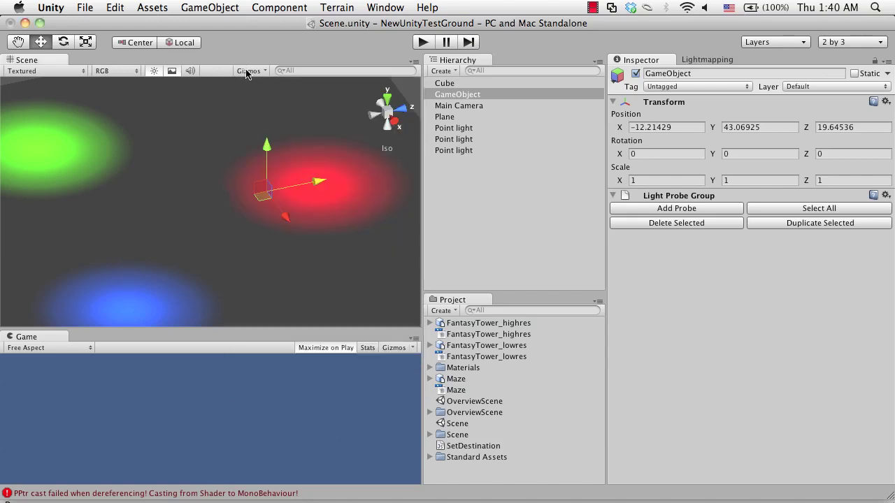
pyautogui.click(247, 72)
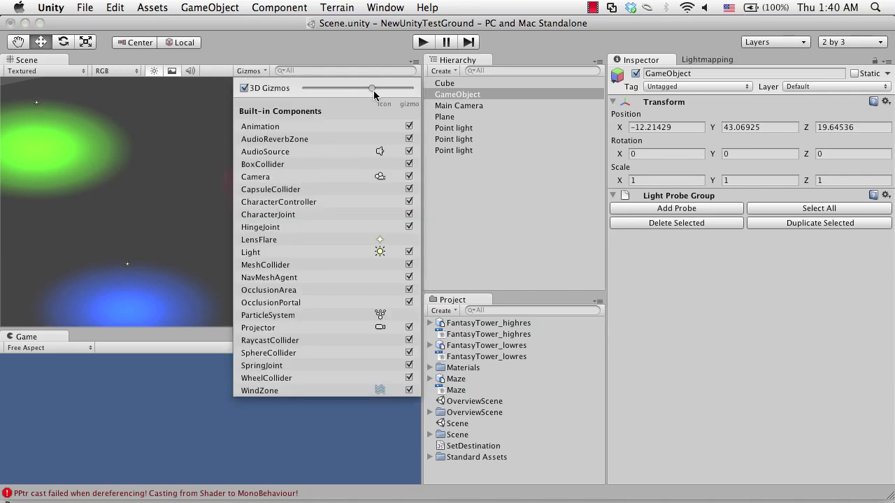
pyautogui.moveTo(373, 91)
pyautogui.mouseDown()
pyautogui.moveTo(406, 91)
pyautogui.moveTo(378, 88)
pyautogui.moveTo(388, 87)
pyautogui.mouseUp()
pyautogui.click(327, 56)
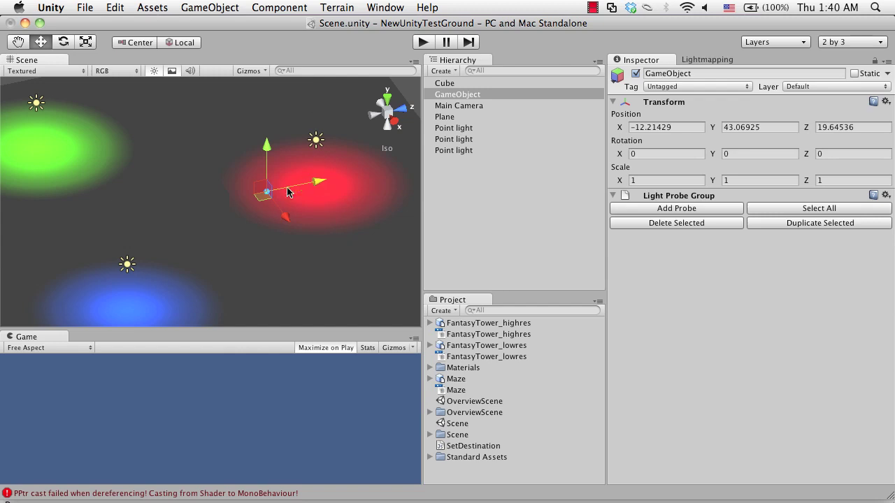
# Move the light probe along the Z axis over the red light area and raise it slightly above the plane.
pyautogui.moveTo(318, 183); pyautogui.dragTo(360, 171)
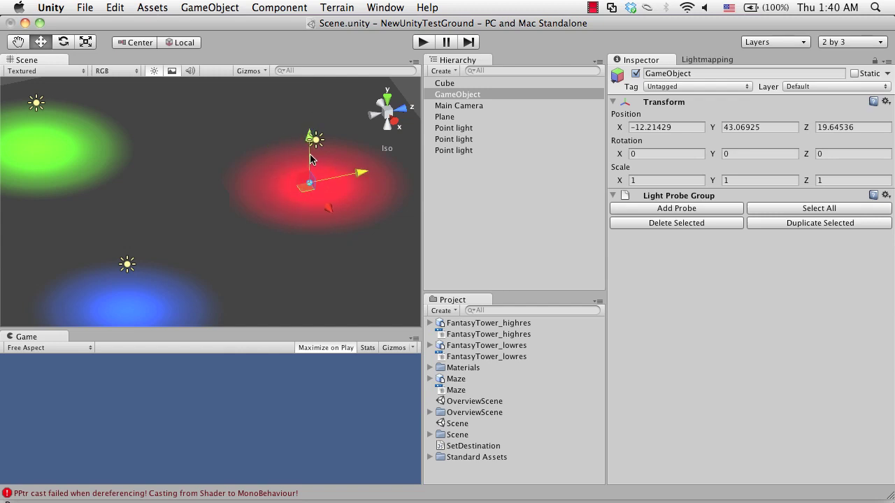
pyautogui.moveTo(312, 156); pyautogui.dragTo(310, 146)
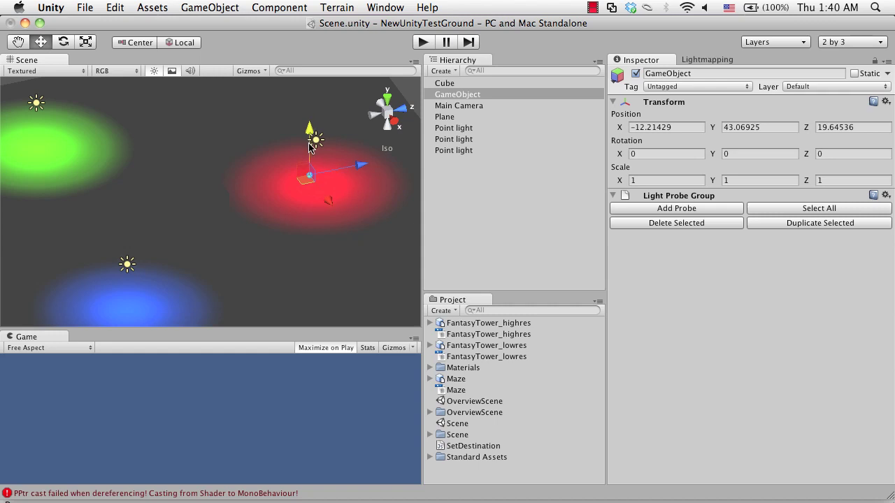
# From the top view, duplicate the light probe over the green and blue areas, between each pair of areas and at the centre.
pyautogui.scroll(-6, 280, 207)
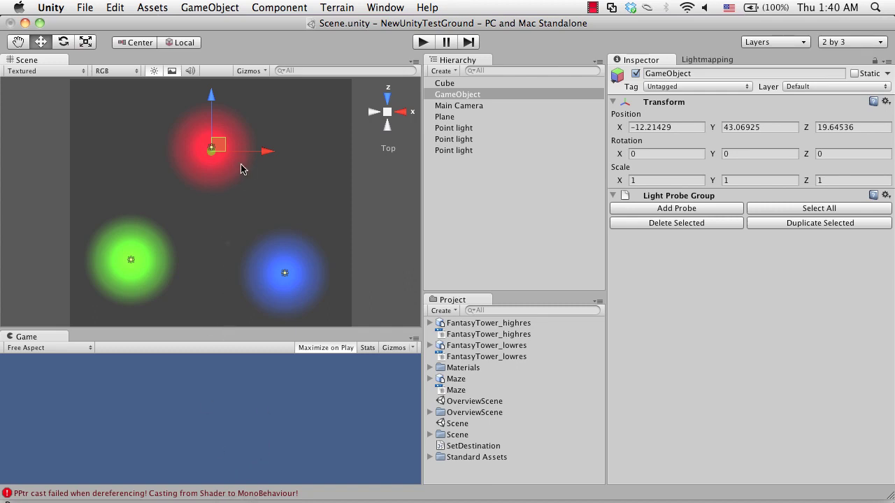
pyautogui.moveTo(221, 145); pyautogui.dragTo(141, 255)
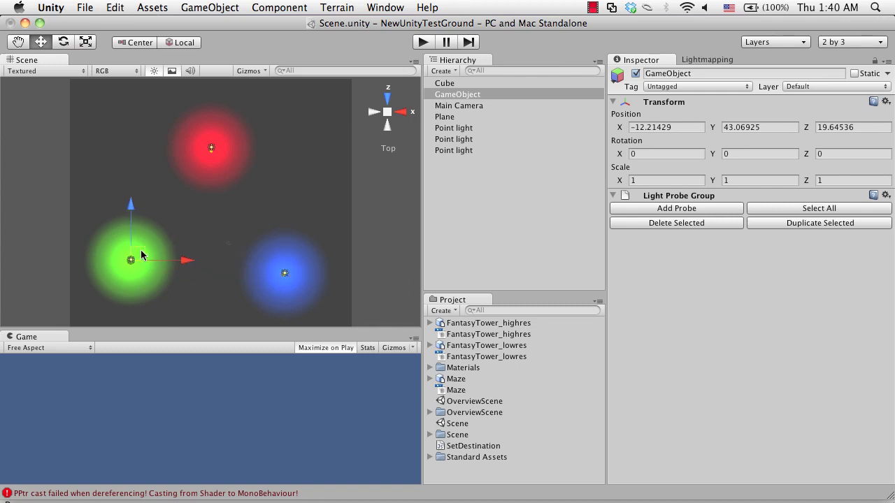
pyautogui.moveTo(142, 255); pyautogui.dragTo(215, 218)
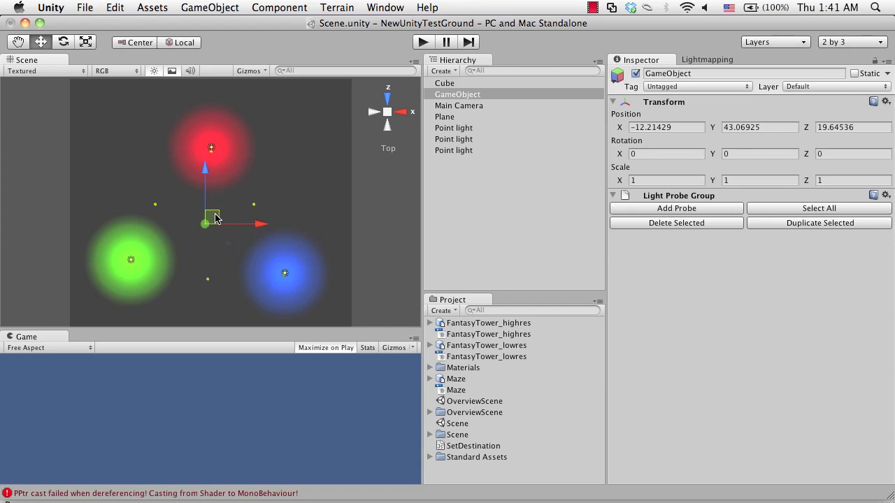
# Place another duplicate of the central light probe high above the plane.
pyautogui.press('alt')
pyautogui.keyDown('alt'); pyautogui.moveTo(290, 273); pyautogui.dragTo(42, 130); pyautogui.keyUp('alt')
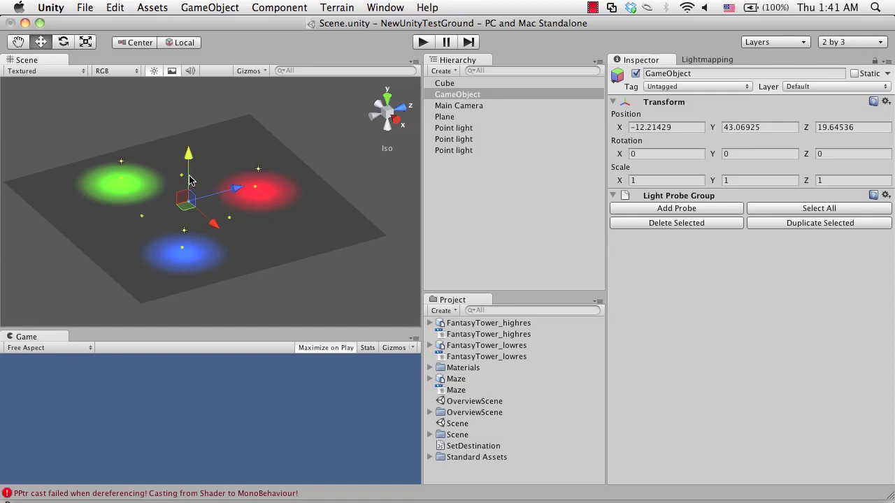
pyautogui.moveTo(190, 180); pyautogui.dragTo(176, 68)
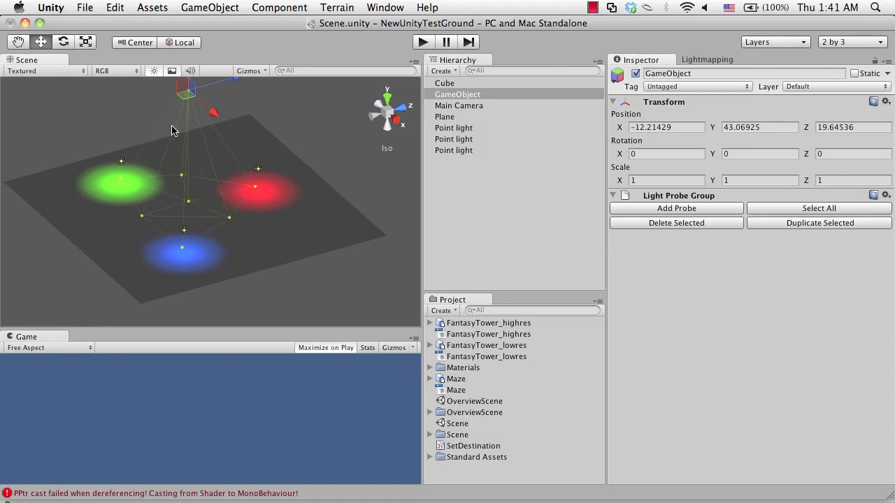
pyautogui.press('alt')
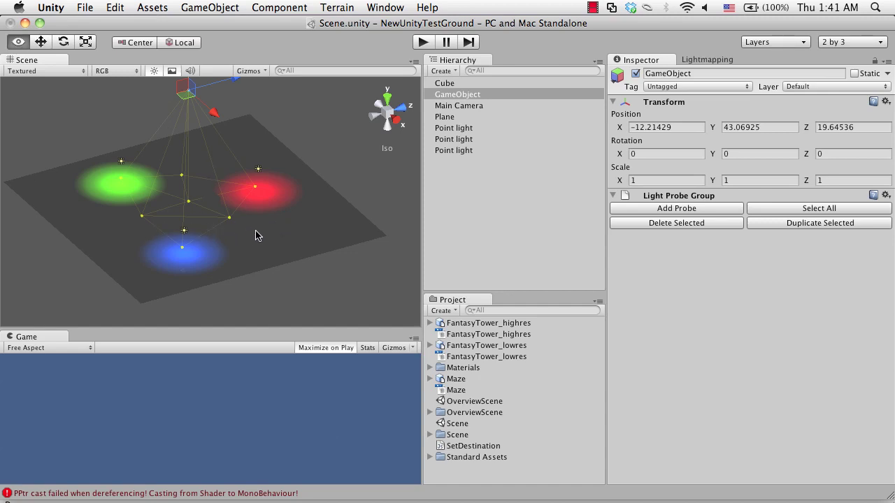
pyautogui.keyDown('alt'); pyautogui.moveTo(256, 234); pyautogui.dragTo(236, 210); pyautogui.keyUp('alt')
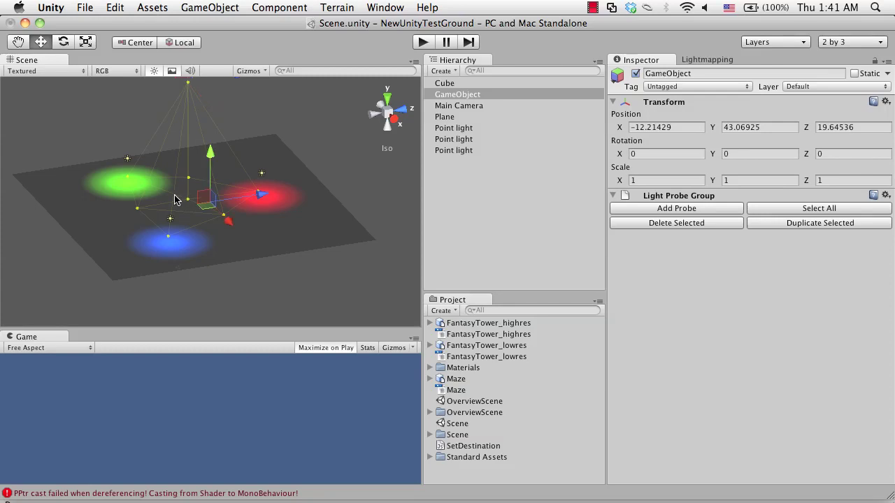
# Enable Use Light Probes in the cube's Mesh Renderer.
pyautogui.click(444, 83)
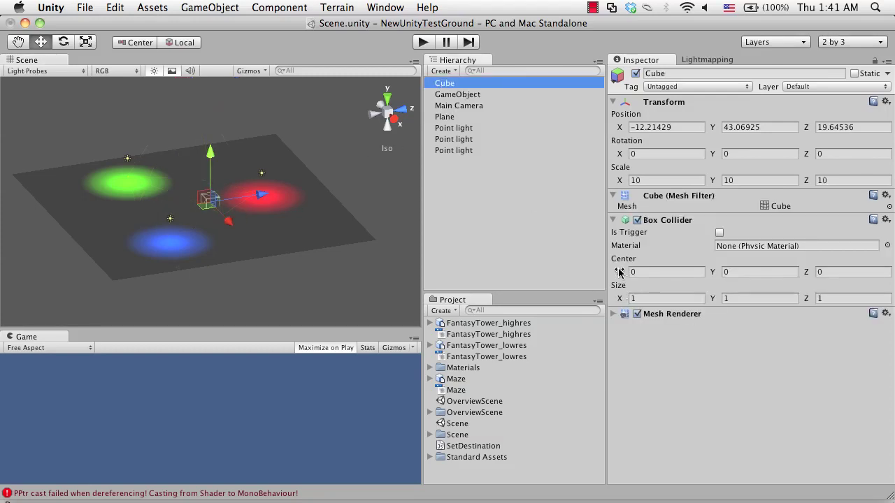
pyautogui.click(613, 315)
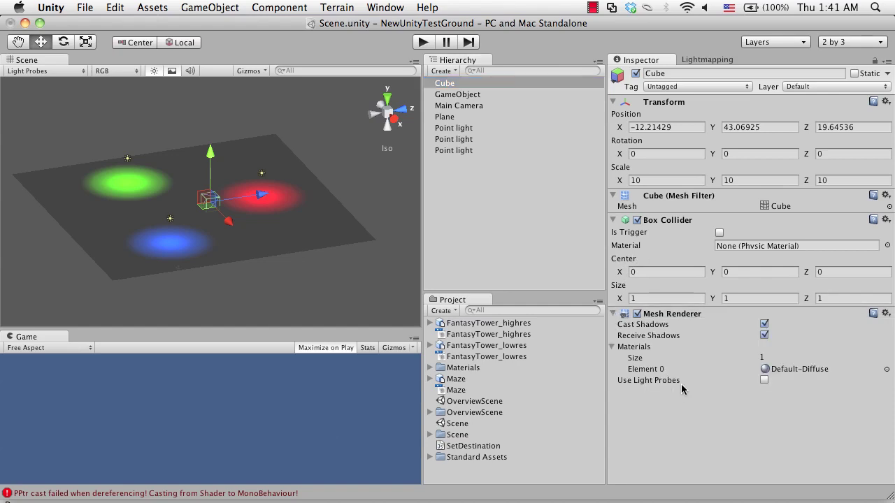
pyautogui.click(764, 380)
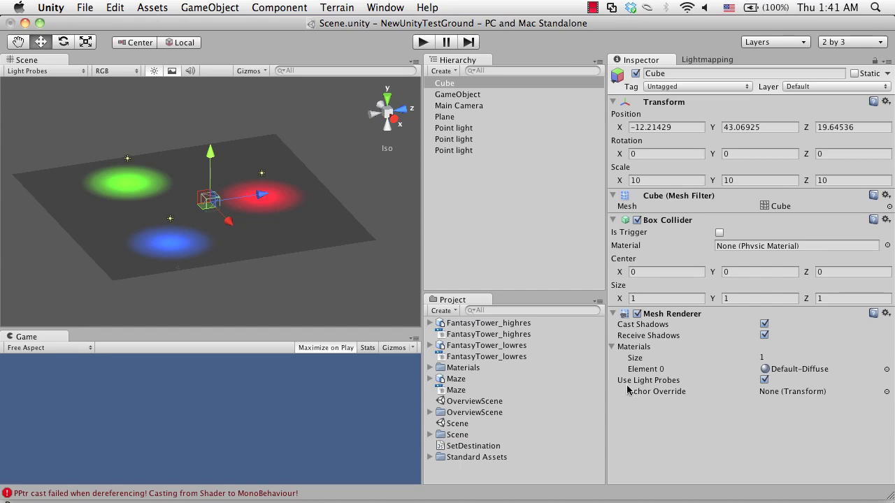
# Bake the scene's lightmaps and light probes from the Lightmapping settings.
pyautogui.scroll(5, 230, 224)
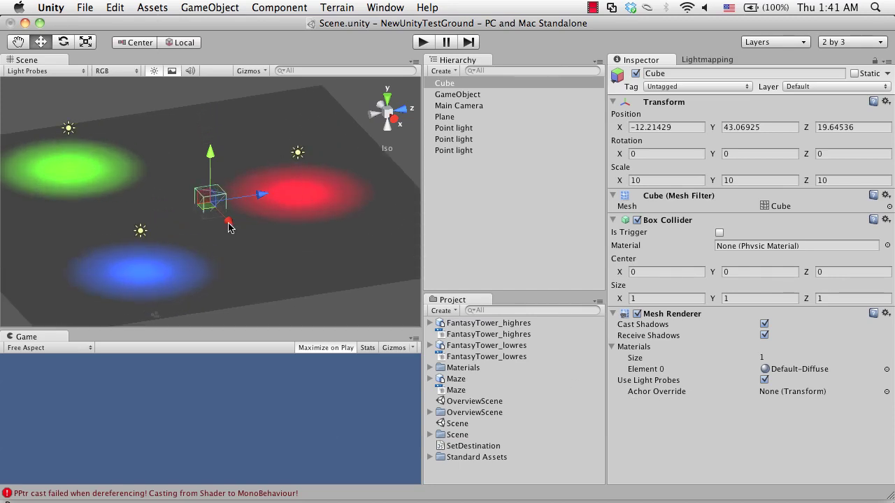
pyautogui.click(297, 237)
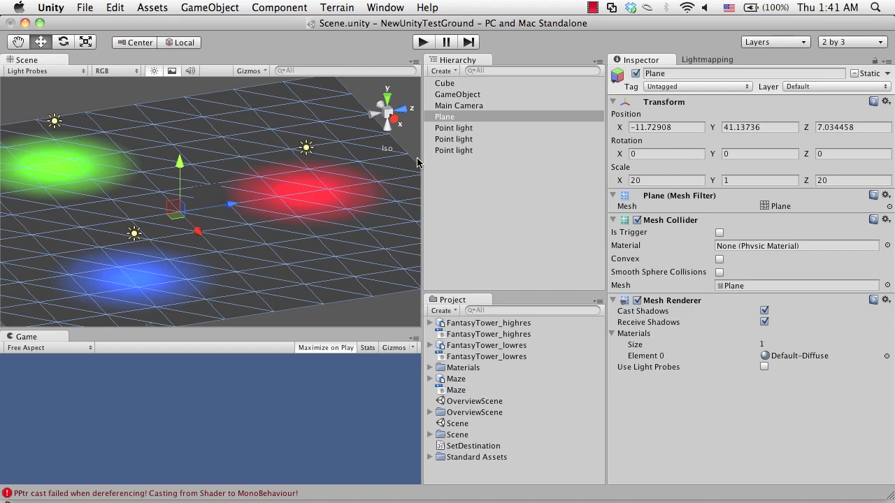
pyautogui.click(704, 59)
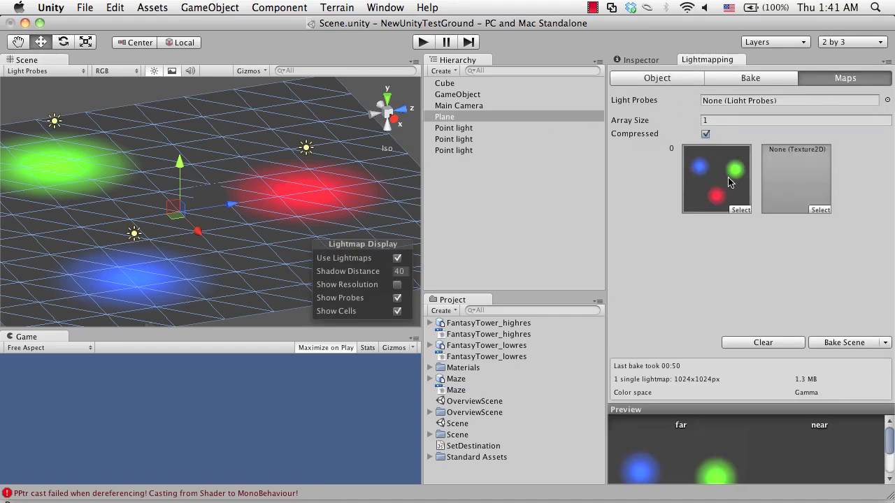
pyautogui.click(865, 343)
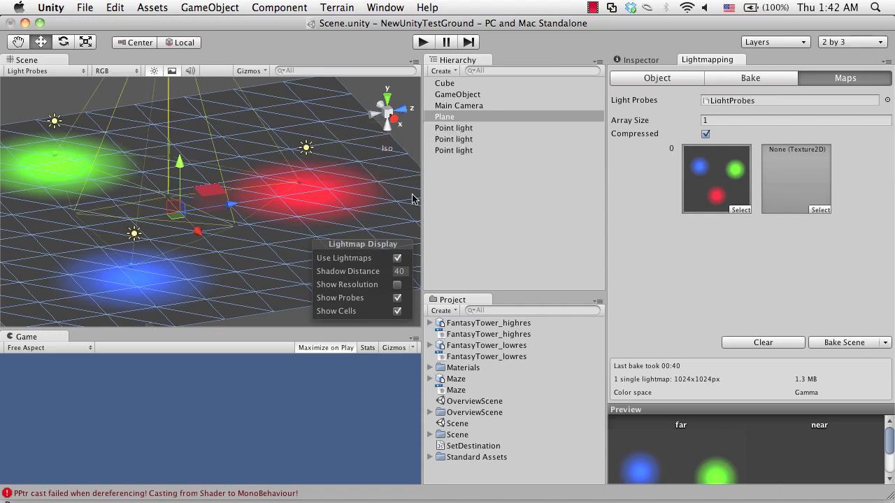
# Delete the three point lights from the scene.
pyautogui.click(474, 128)
pyautogui.hotkey('shift', 'Down')
pyautogui.hotkey('shift', 'Down')
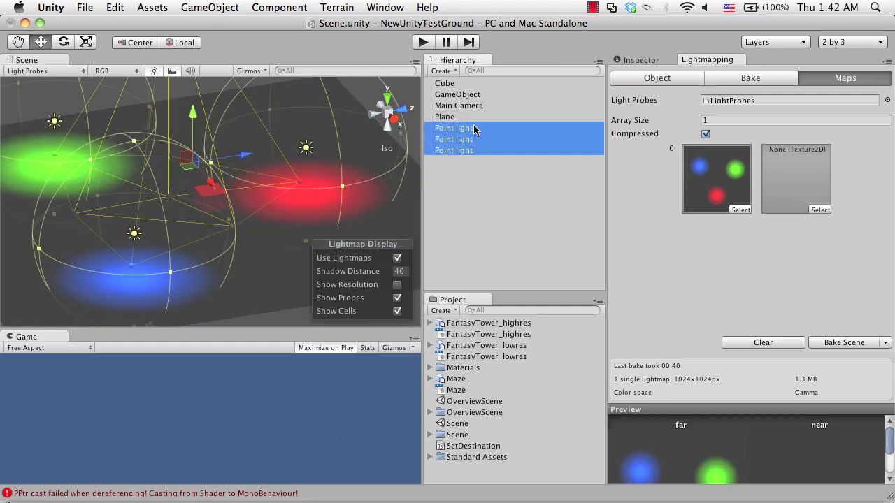
pyautogui.press('super+BackSpace')
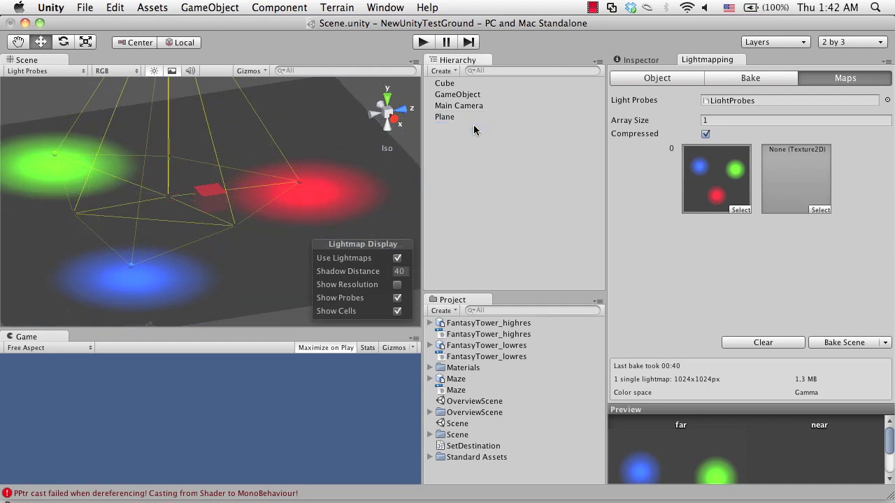
# Move the cube to the blue light area and back to the centre of the probes to check how the probes light it.
pyautogui.click(205, 207)
pyautogui.press('f')
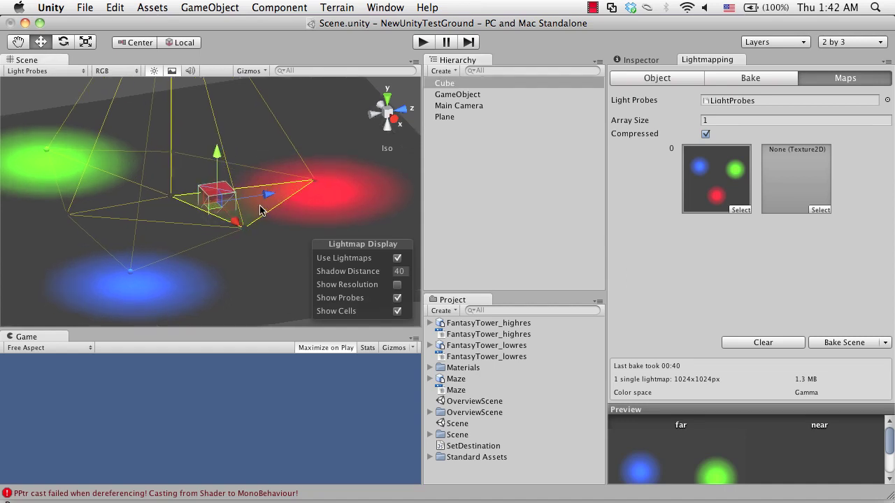
pyautogui.moveTo(267, 194); pyautogui.dragTo(127, 206)
pyautogui.moveTo(105, 246); pyautogui.dragTo(147, 266)
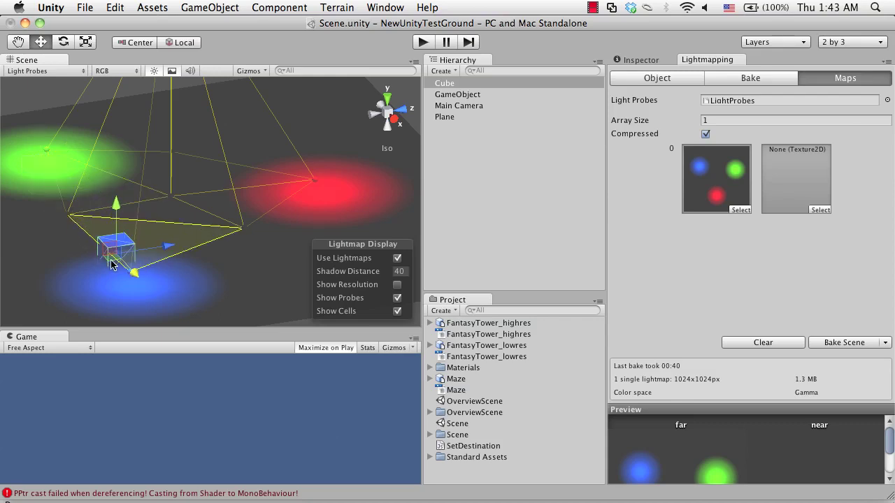
pyautogui.moveTo(111, 263); pyautogui.dragTo(160, 204)
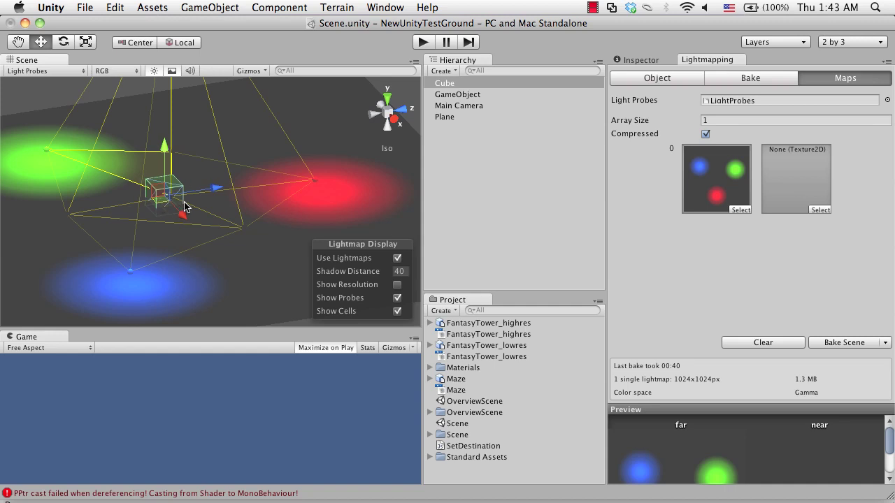
pyautogui.scroll(-5, 176, 224)
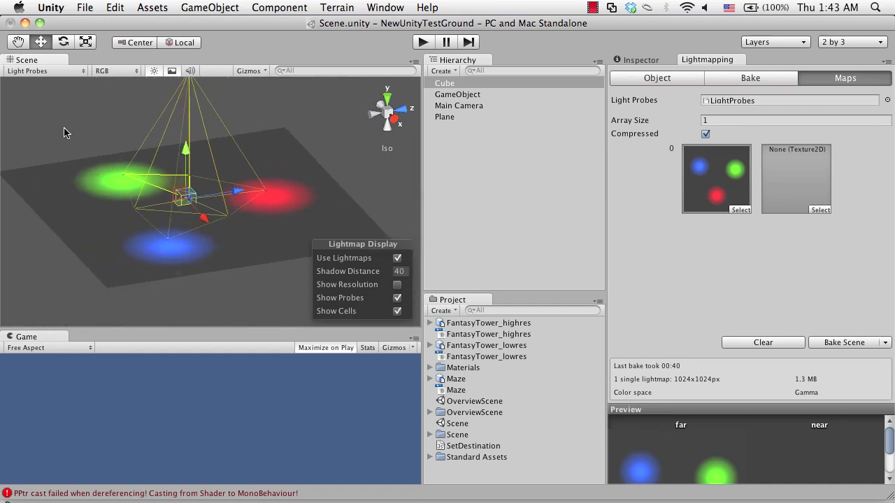
pyautogui.click(63, 133)
pyautogui.scroll(2, 239, 217)
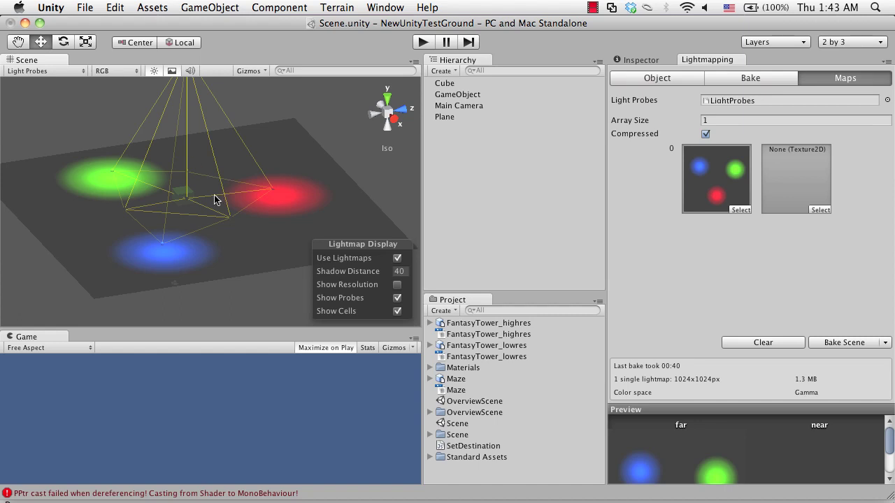
# Create a new empty scene in place of the light probe scene.
pyautogui.click(225, 160)
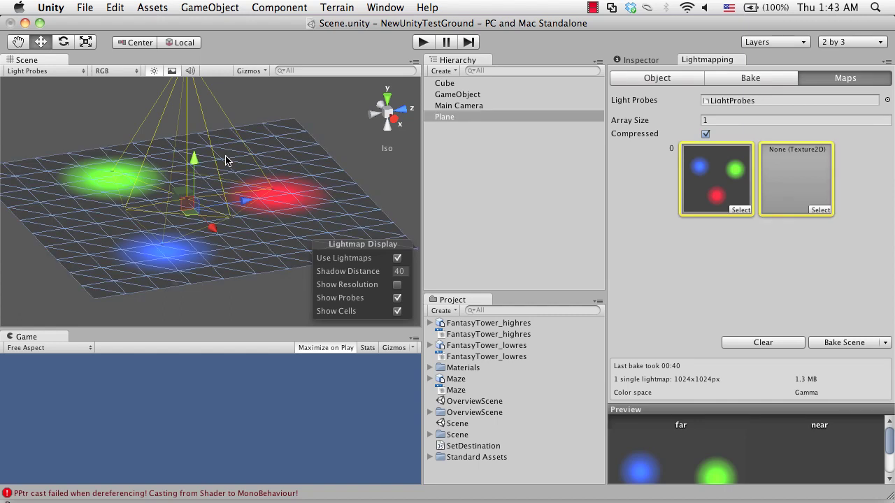
pyautogui.press('super+n')
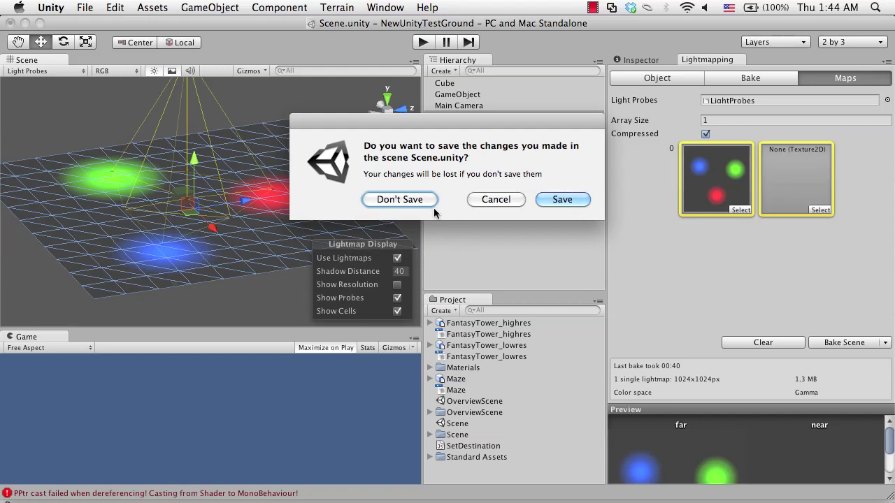
pyautogui.press('super+n')
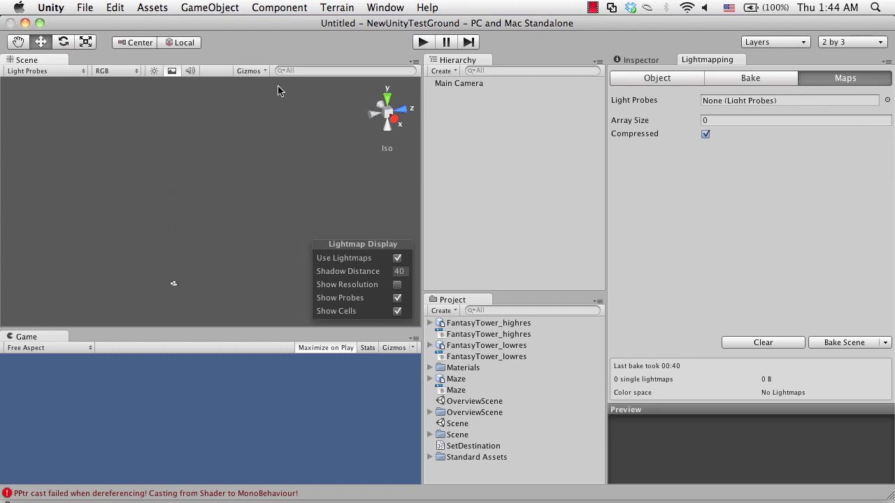
# Create an empty game object and rename it FantasyTower.
pyautogui.click(271, 5)
pyautogui.moveTo(209, 7)
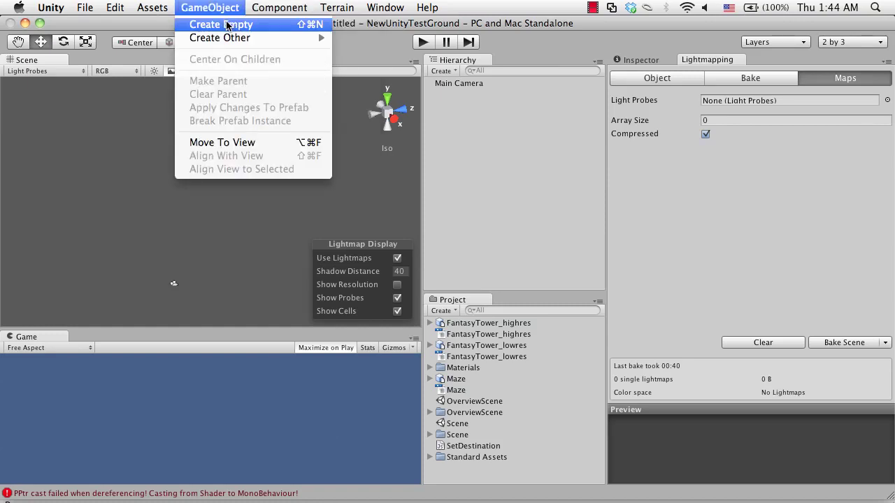
pyautogui.click(226, 25)
pyautogui.click(453, 85)
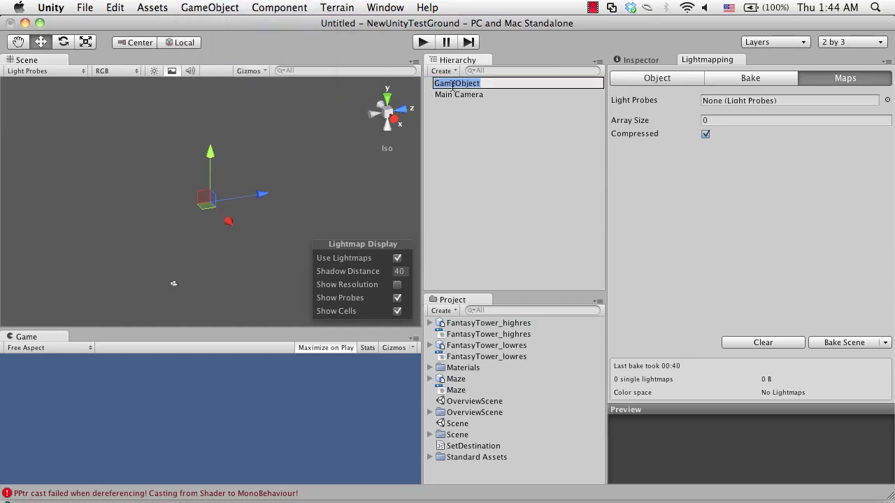
pyautogui.write('Fa')
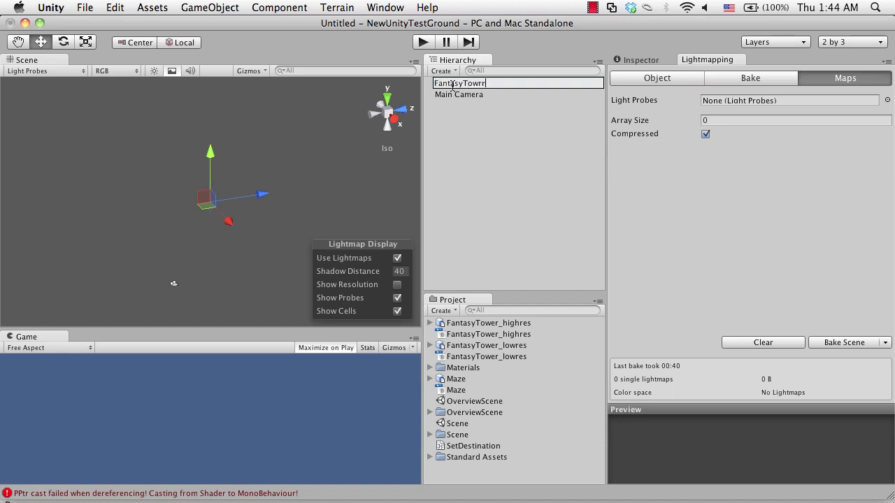
pyautogui.write('ntasyTower')
pyautogui.press('Return')
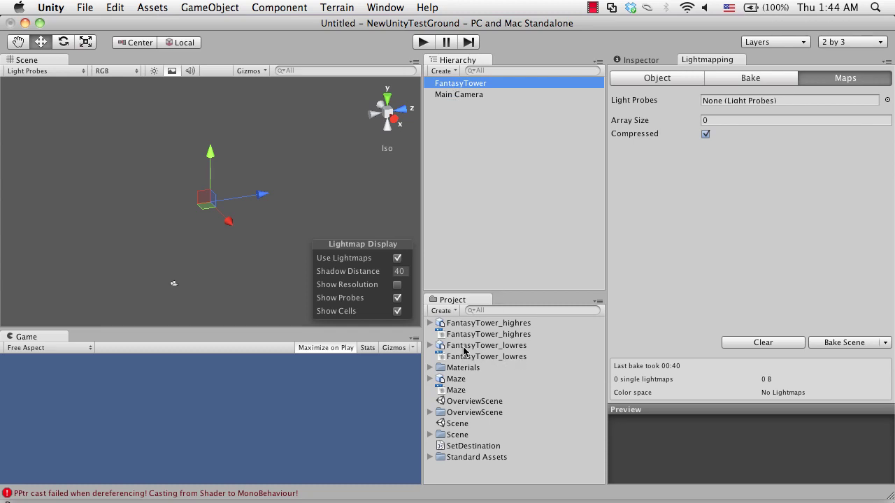
# Add the FantasyTower_highres and FantasyTower_lowres models to the scene as separate top-level objects.
pyautogui.moveTo(444, 323); pyautogui.dragTo(461, 233)
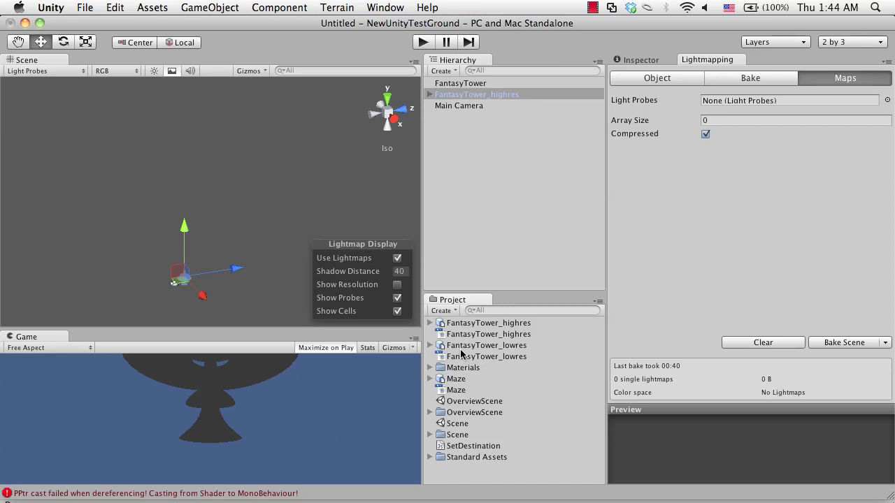
pyautogui.moveTo(459, 345); pyautogui.dragTo(455, 153)
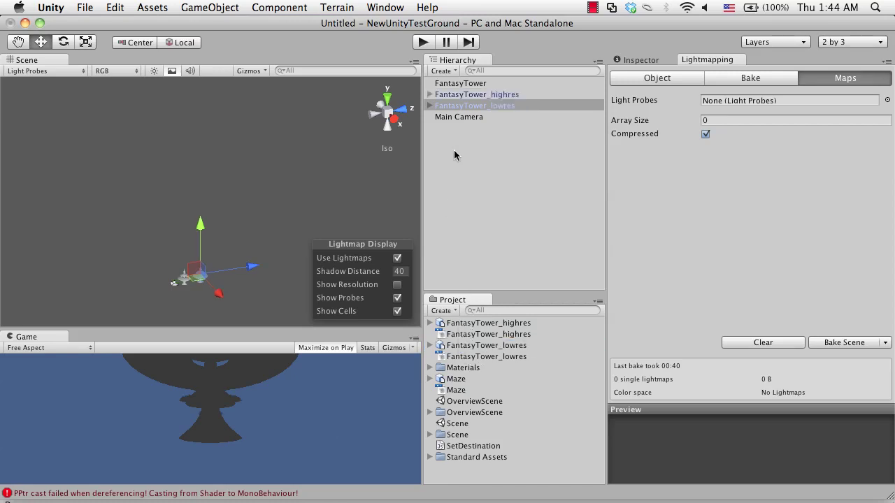
# Show the properties of the default mesh inside FantasyTower_highres in the Inspector and close the Lightmapping view.
pyautogui.doubleClick(448, 101)
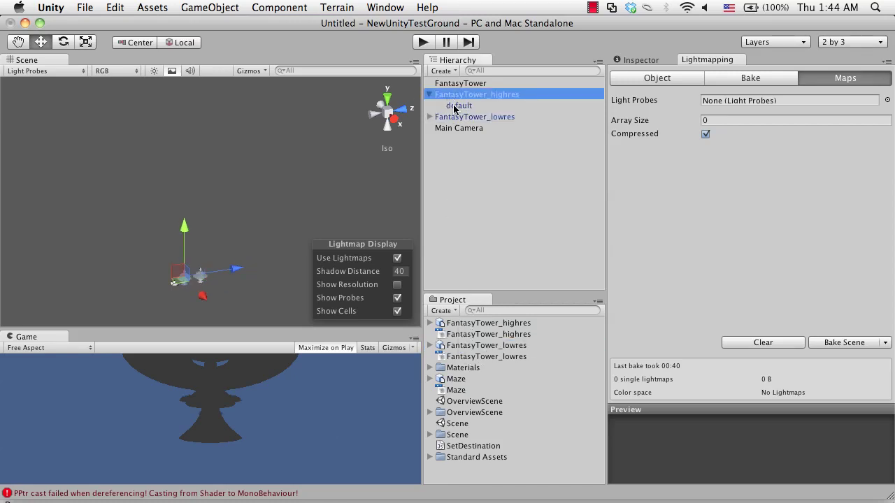
pyautogui.click(458, 105)
pyautogui.click(625, 60)
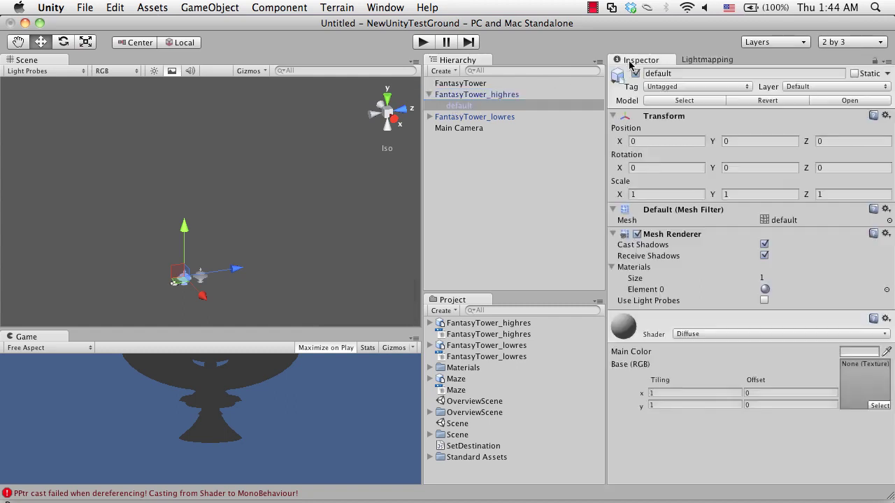
pyautogui.rightClick(707, 59)
pyautogui.click(752, 99)
# Rename the default mesh inside FantasyTower_highres as FantasyTower_highres.
pyautogui.click(505, 96)
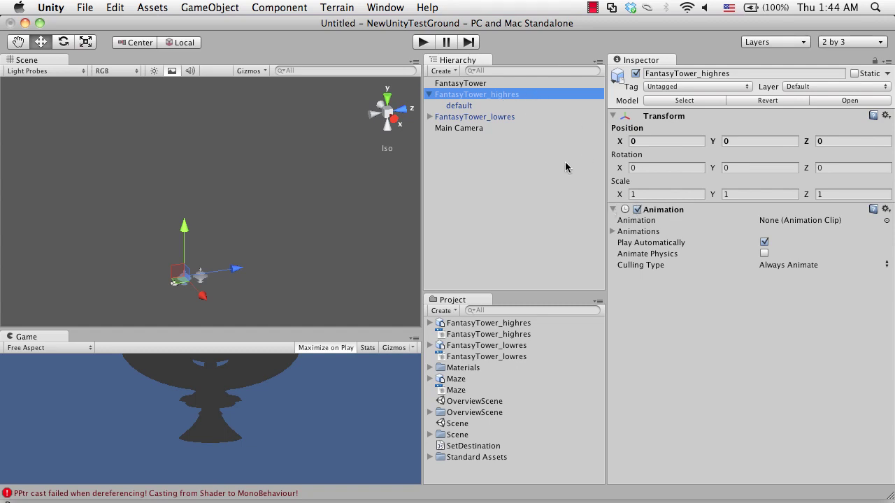
pyautogui.click(502, 105)
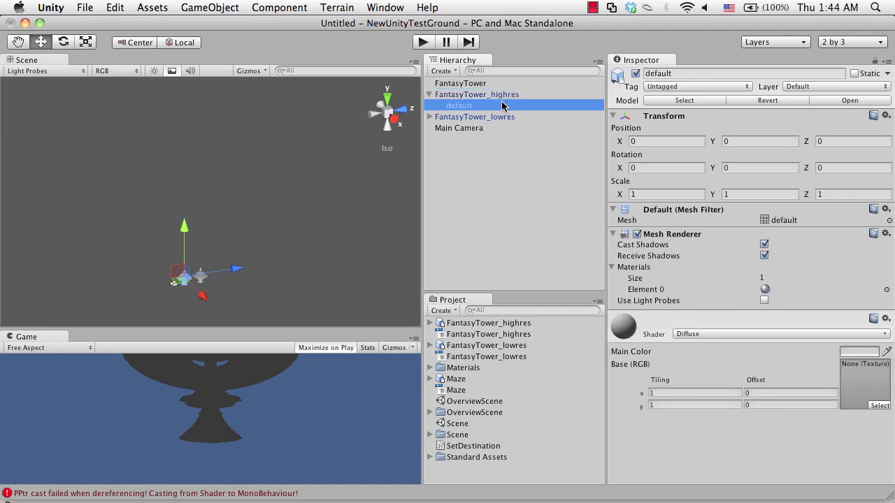
pyautogui.click(502, 105)
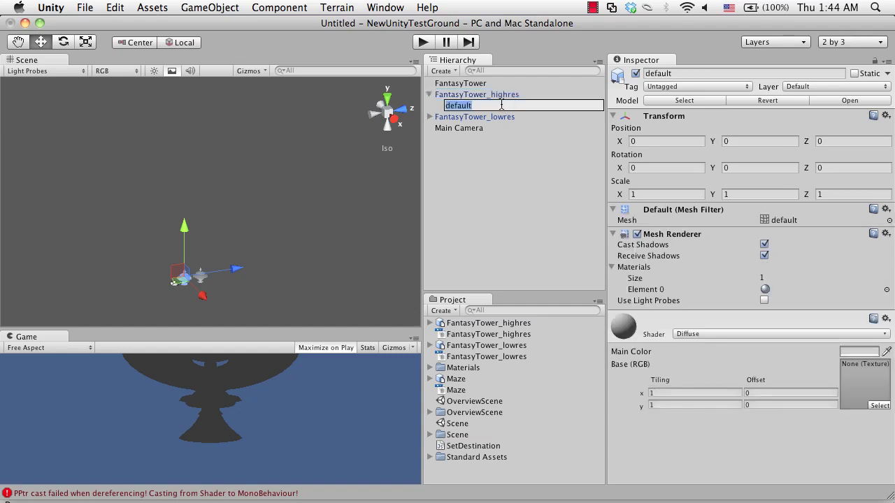
pyautogui.click(493, 96)
pyautogui.press('Down')
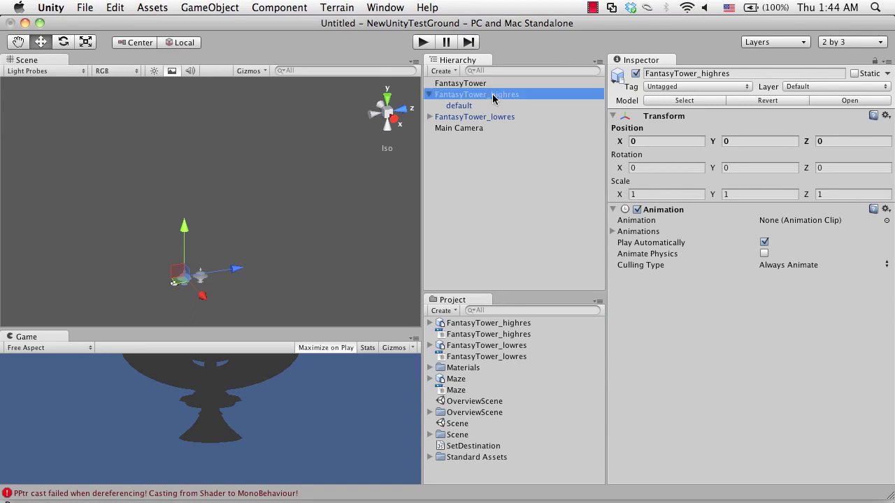
pyautogui.press('Return')
pyautogui.write('FantasyTower_highres')
pyautogui.press('Return')
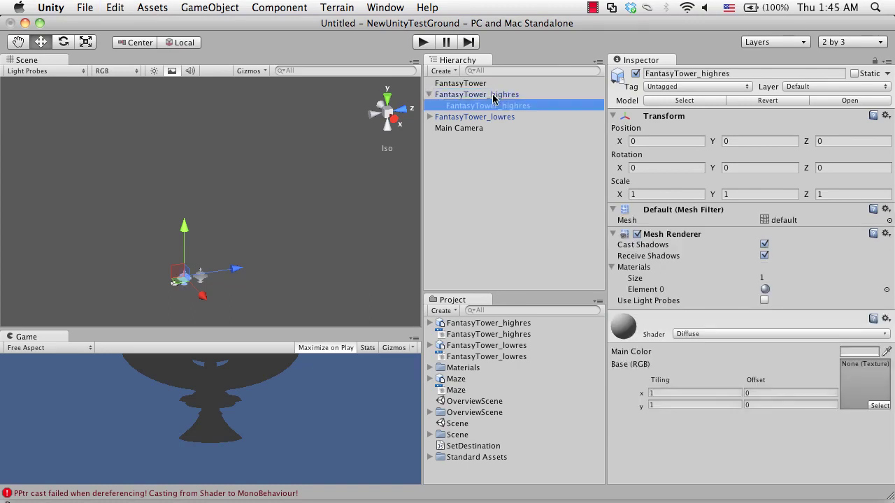
# Rename the default mesh inside FantasyTower_lowres as FantasyTower_lowres by copying its parent's name.
pyautogui.press('Down')
pyautogui.press('Right')
pyautogui.press('Return')
pyautogui.press('super+c')
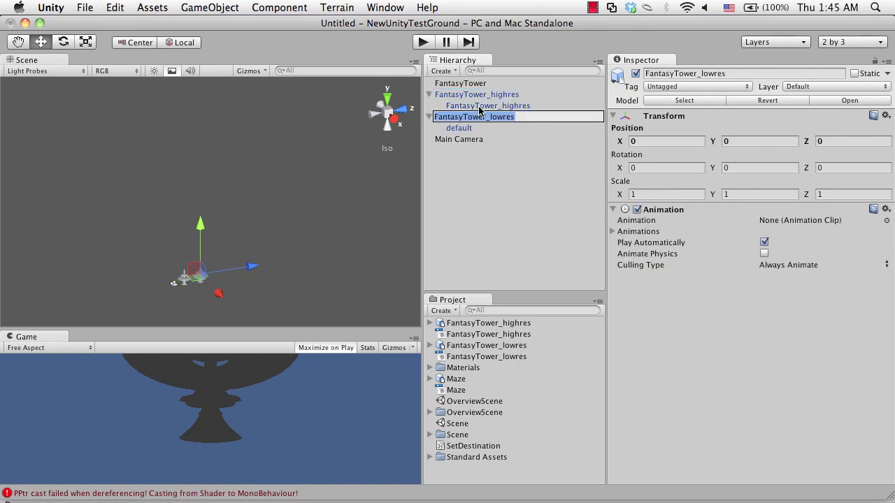
pyautogui.press('Return')
pyautogui.press('Down')
pyautogui.press('Return')
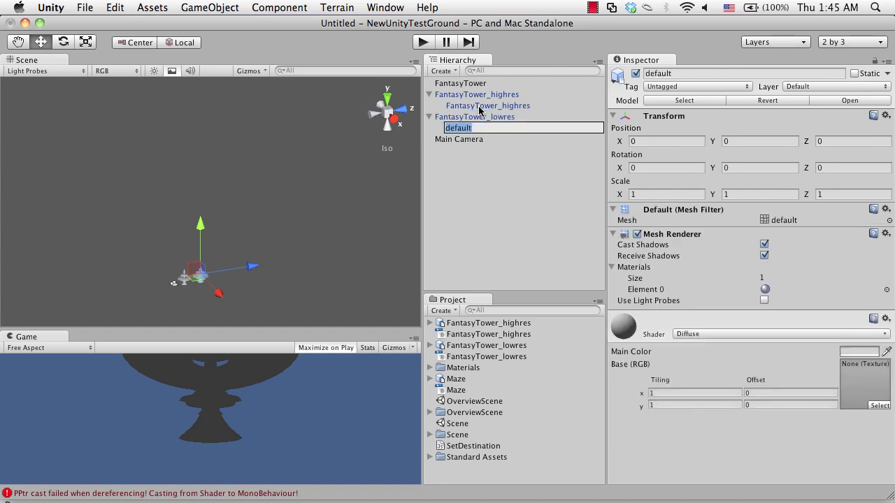
pyautogui.press('super+v')
pyautogui.press('Return')
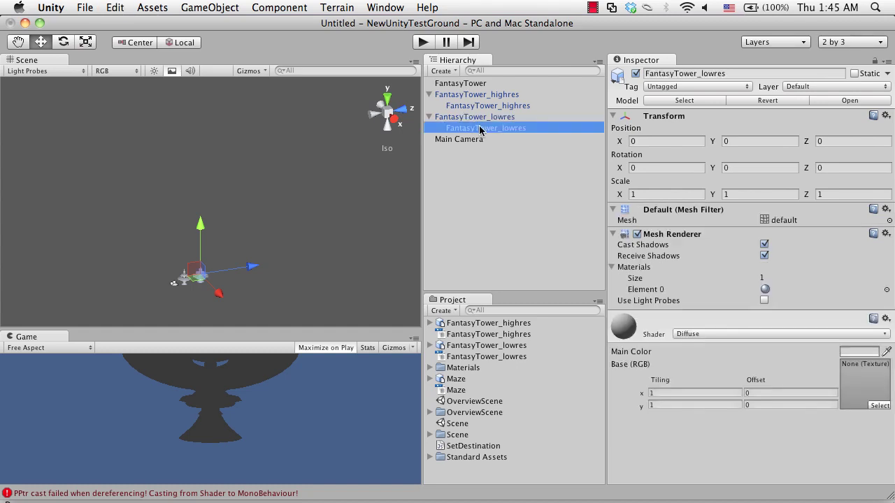
# Make the low-res and high-res tower meshes children of the FantasyTower object, accepting the loss of their prefab connections.
pyautogui.moveTo(480, 130); pyautogui.dragTo(464, 85)
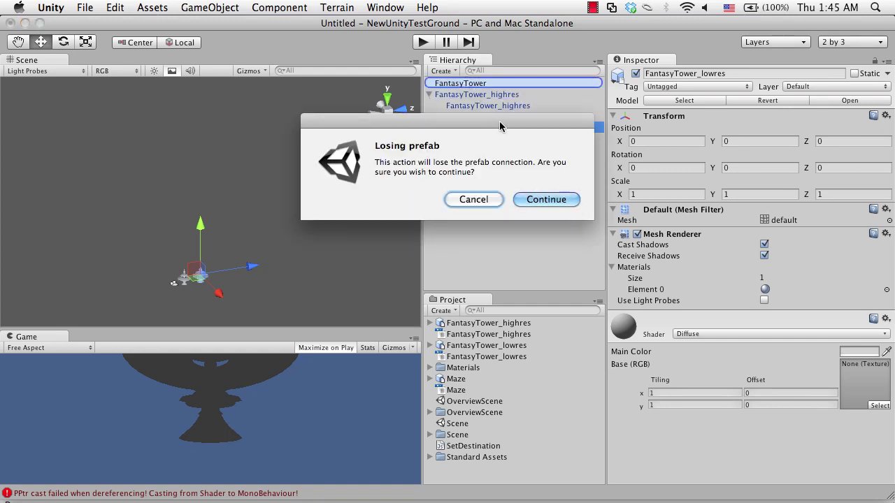
pyautogui.press('Return')
pyautogui.moveTo(481, 105); pyautogui.dragTo(473, 87)
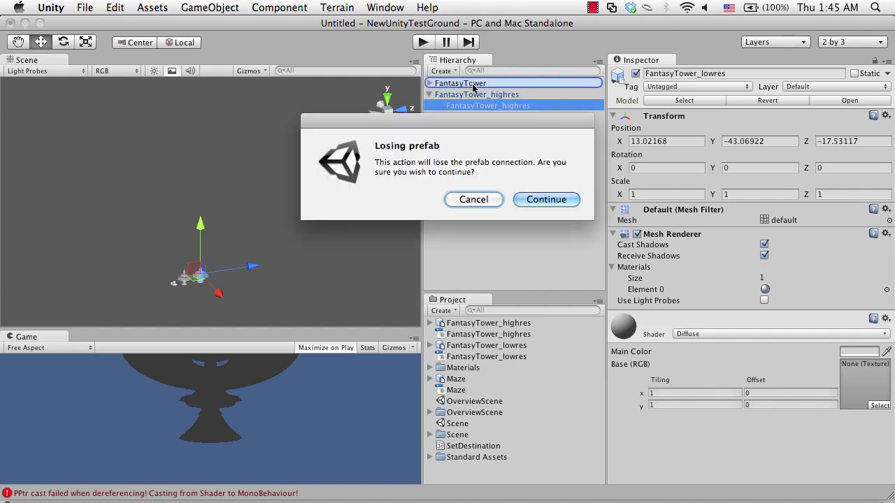
pyautogui.press('Return')
# Delete the two emptied top-level objects FantasyTower_highres and FantasyTower_lowres.
pyautogui.click(476, 93)
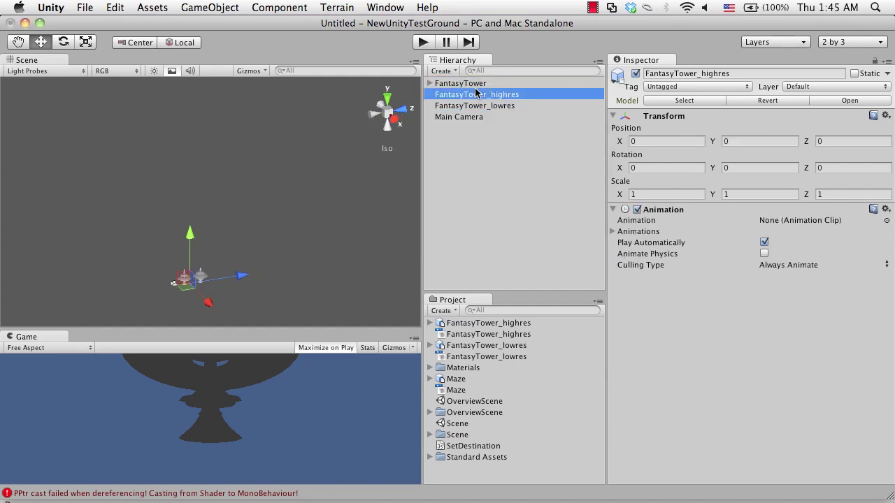
pyautogui.keyDown('shift'); pyautogui.click(476, 105); pyautogui.keyUp('shift')
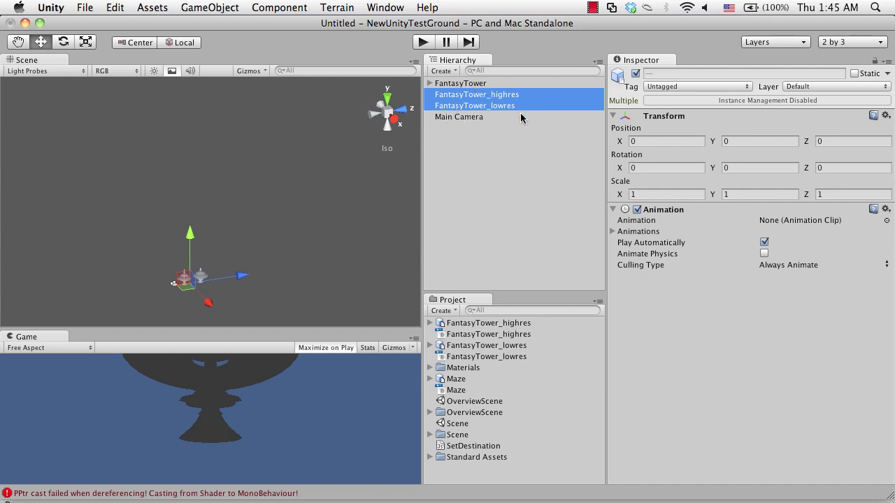
pyautogui.press('super+BackSpace')
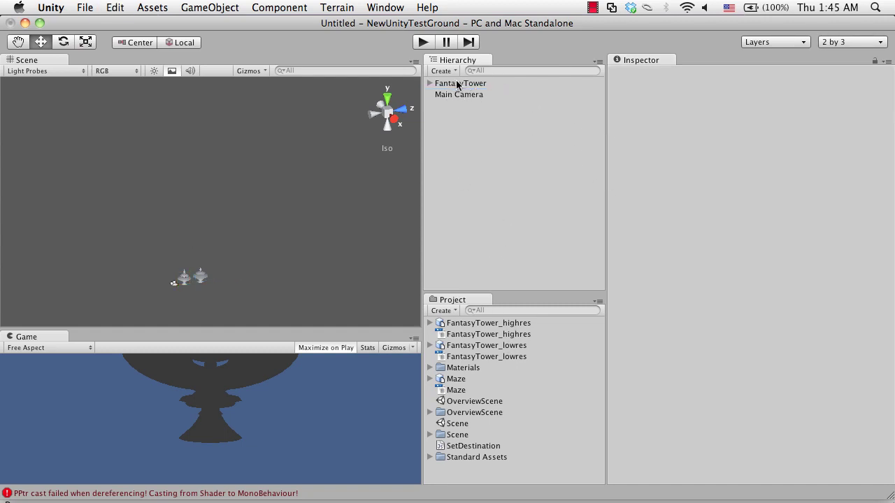
# Set the position of the FantasyTower_highres child to X 0, Y 0, Z 0.
pyautogui.click(459, 84)
pyautogui.press('Right')
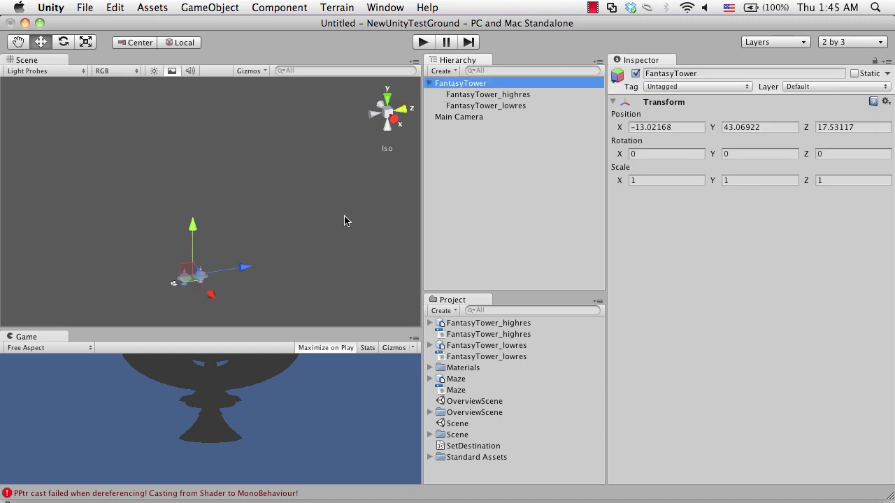
pyautogui.press('f')
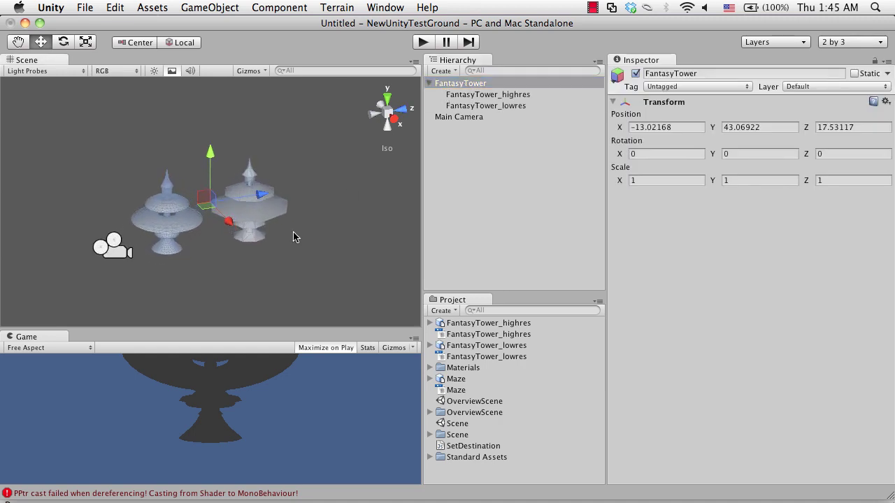
pyautogui.click(485, 107)
pyautogui.press('Up')
pyautogui.doubleClick(661, 142)
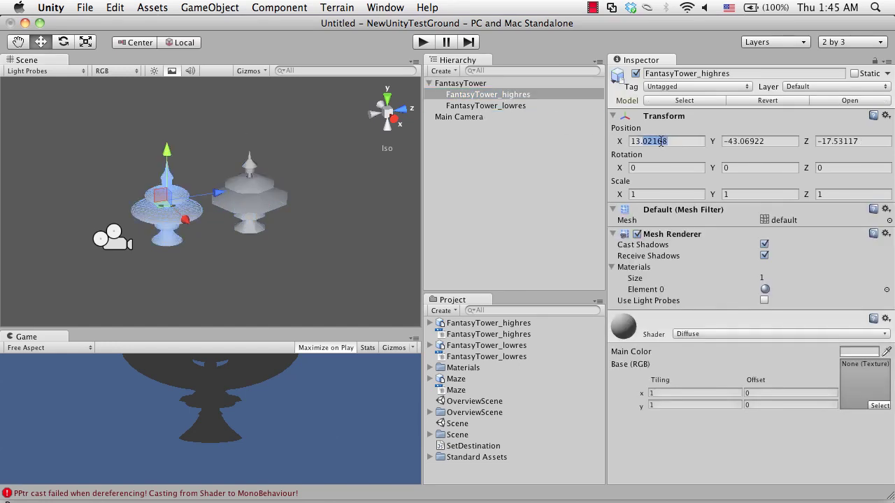
pyautogui.press('BackSpace')
pyautogui.press('BackSpace')
pyautogui.press('BackSpace')
pyautogui.press('BackSpace')
pyautogui.write('0')
pyautogui.press('Tab')
pyautogui.write('0')
pyautogui.press('Tab')
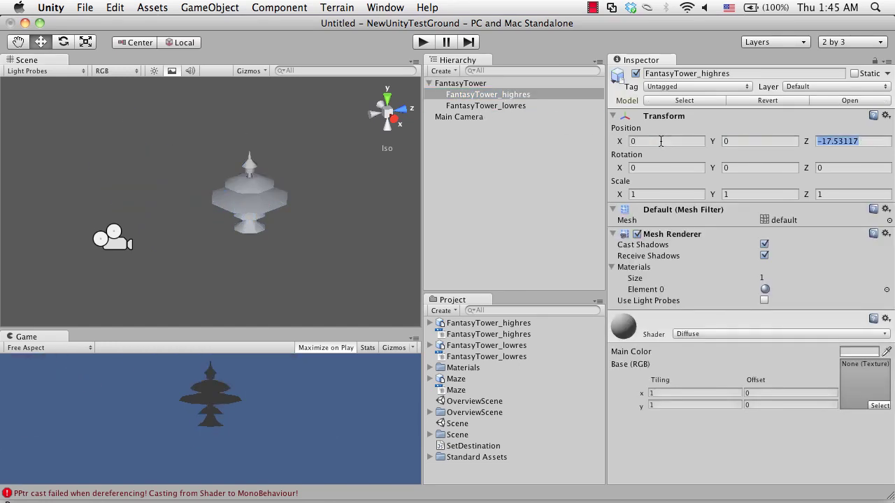
pyautogui.write('0')
# Set the position of the FantasyTower_lowres child to X 0, Y 0, Z 0.
pyautogui.click(531, 105)
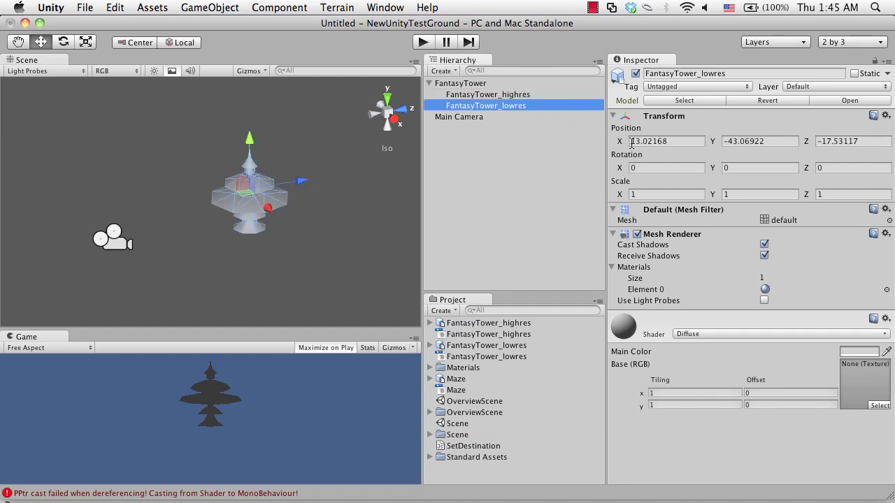
pyautogui.click(657, 142)
pyautogui.write('0')
pyautogui.press('Tab')
pyautogui.write('0')
pyautogui.press('Tab')
pyautogui.write('0')
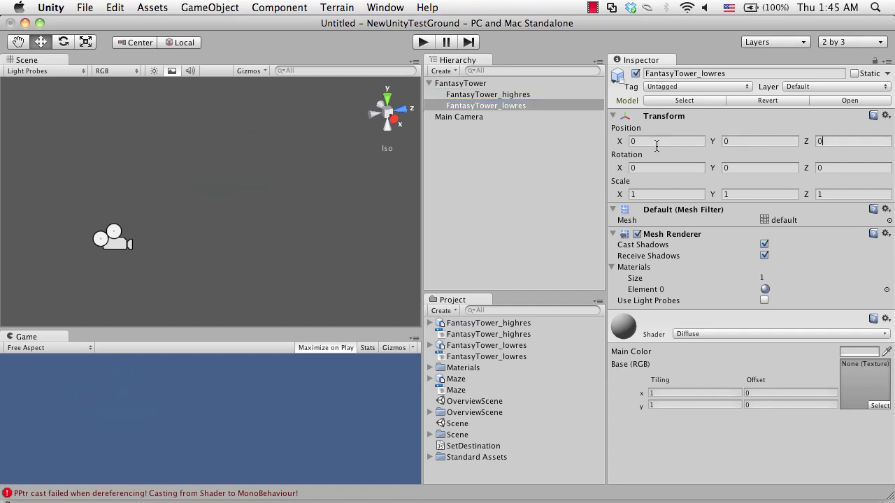
pyautogui.press('Return')
# Move the low-res tower along the Z axis to about -9.93 so it overlaps the high-res tower, and check the alignment.
pyautogui.click(460, 97)
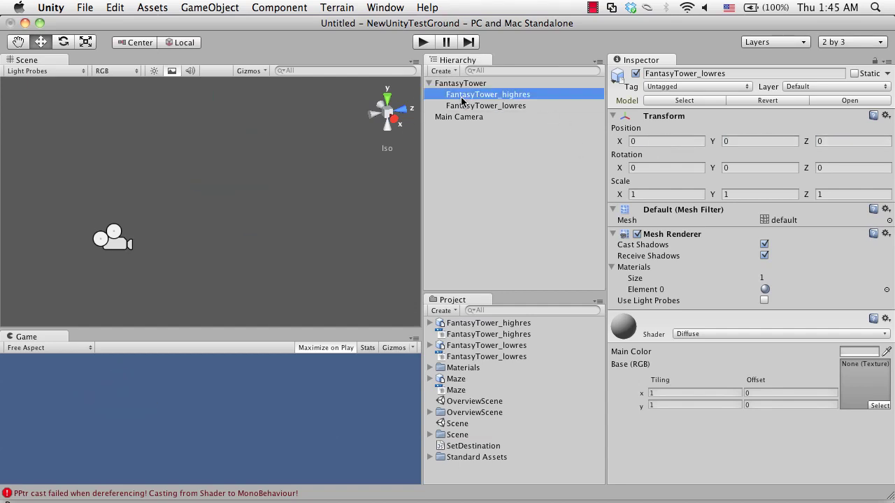
pyautogui.press('f')
pyautogui.scroll(2, 308, 160)
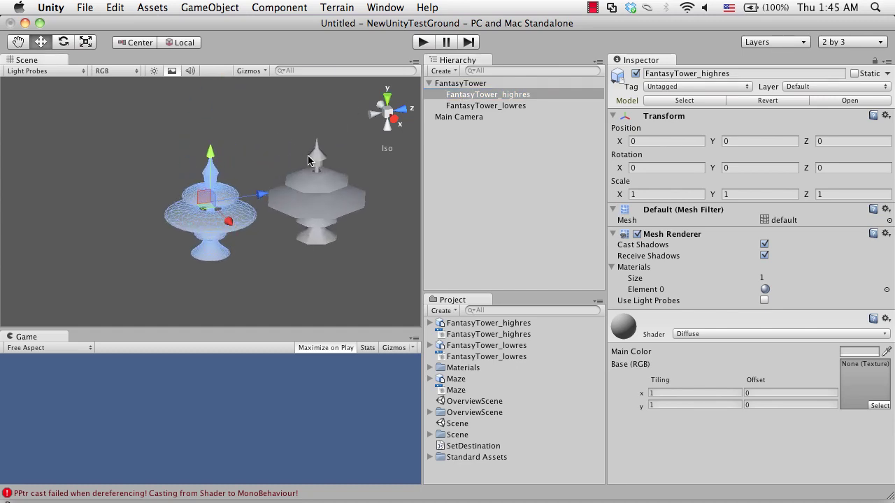
pyautogui.click(453, 84)
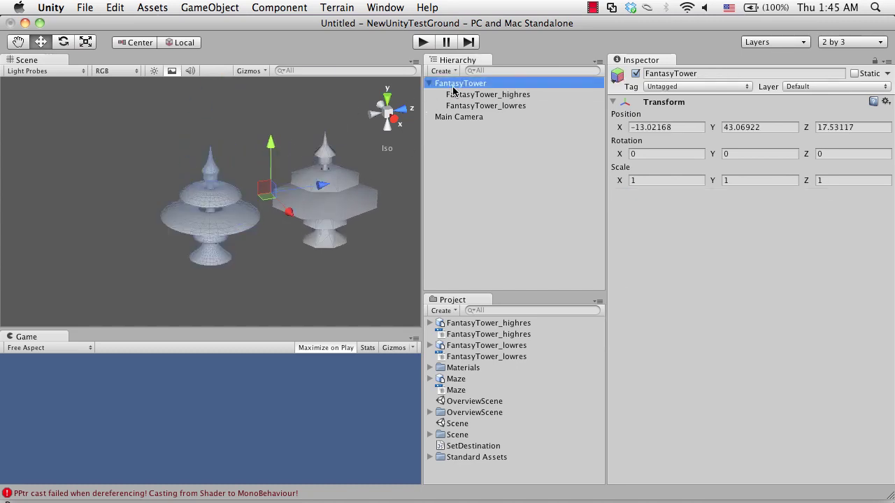
pyautogui.click(268, 201)
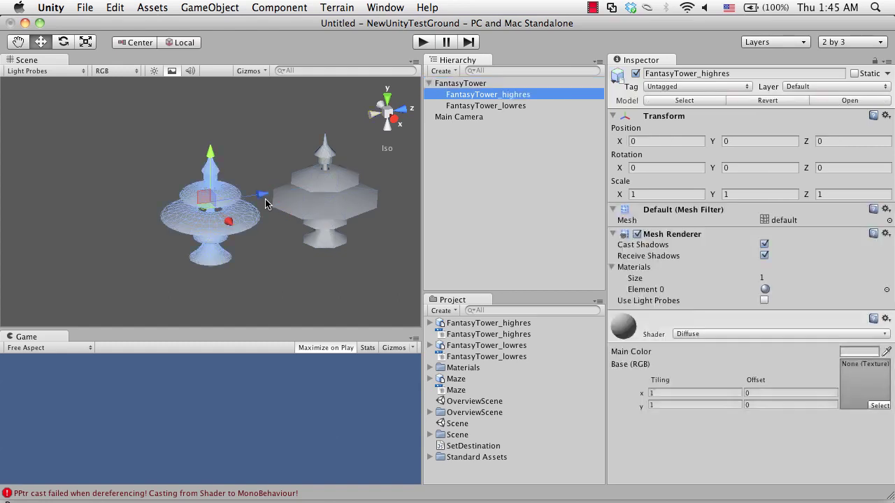
pyautogui.click(249, 198)
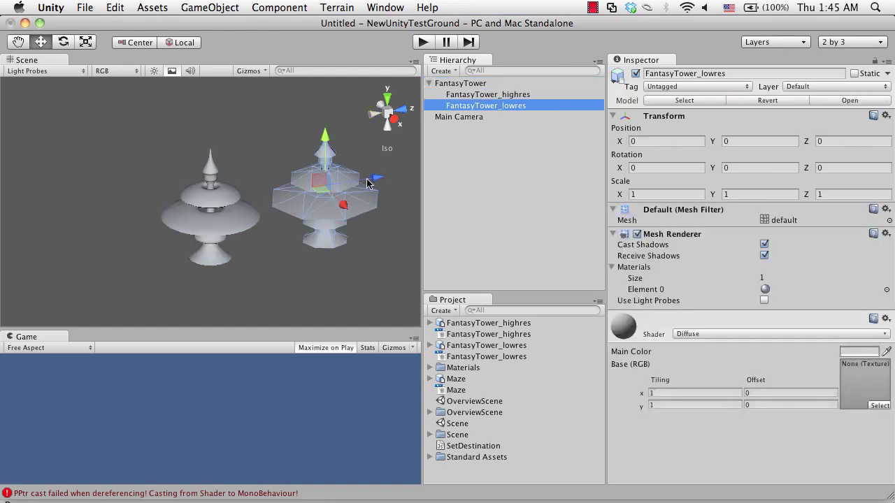
pyautogui.moveTo(373, 182); pyautogui.dragTo(257, 201)
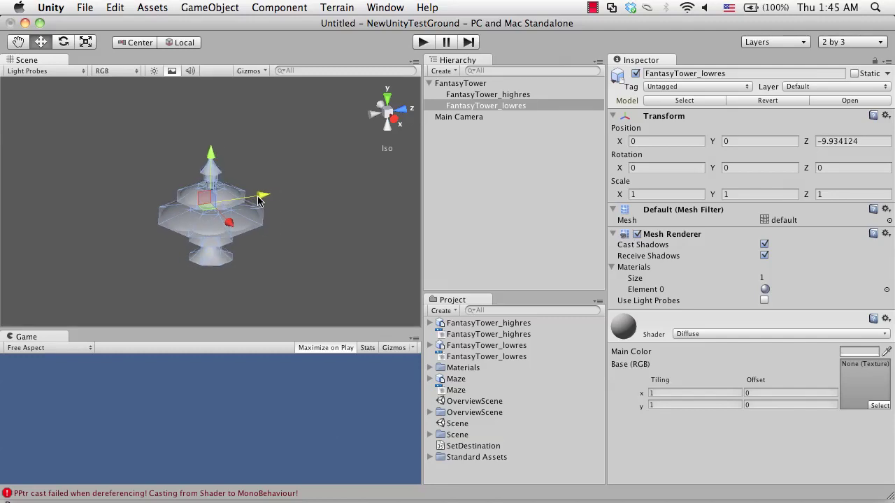
pyautogui.click(301, 237)
pyautogui.keyDown('alt'); pyautogui.moveTo(204, 226); pyautogui.dragTo(235, 252); pyautogui.keyUp('alt')
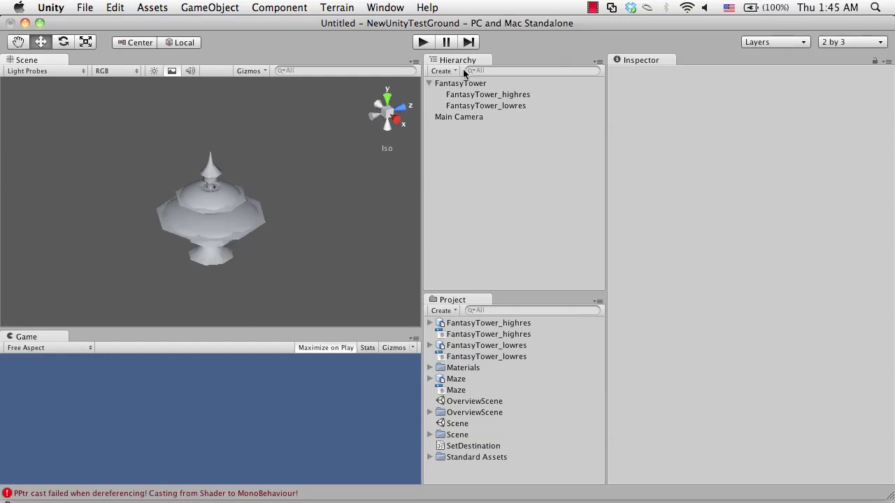
# Collapse the FantasyTower parent object and add an LODGroup rendering component to it.
pyautogui.click(481, 85)
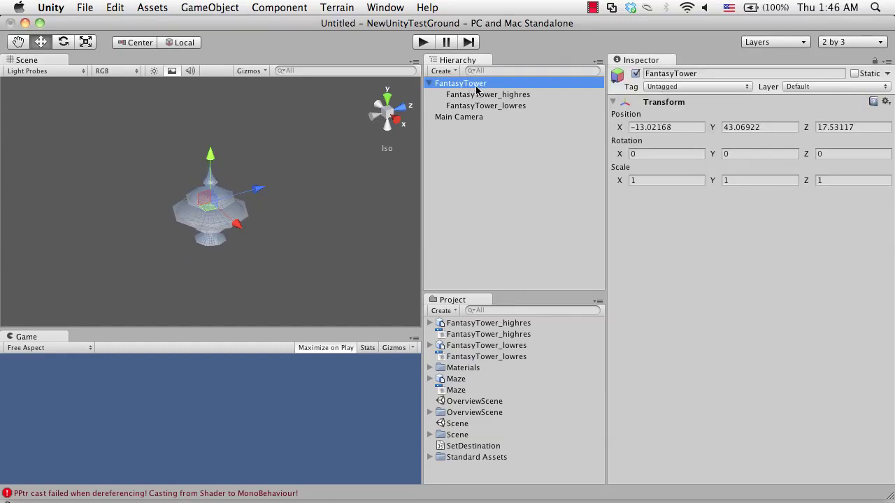
pyautogui.press('Left')
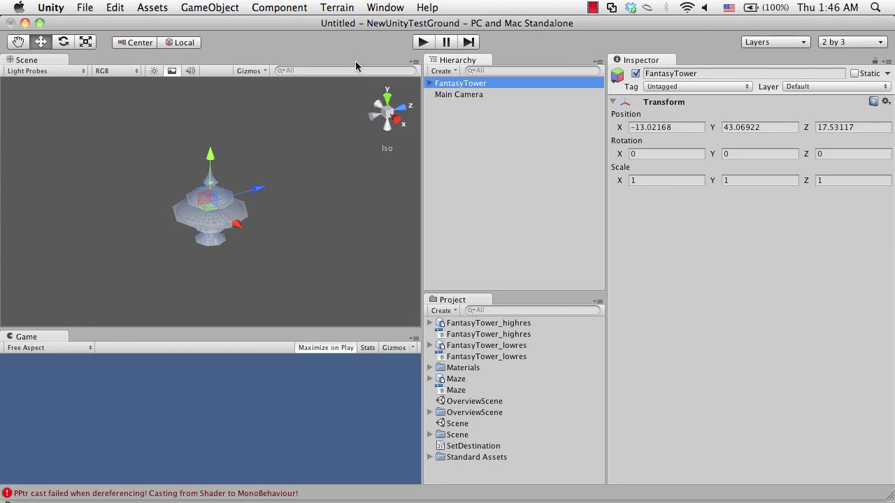
pyautogui.click(279, 8)
pyautogui.moveTo(312, 94)
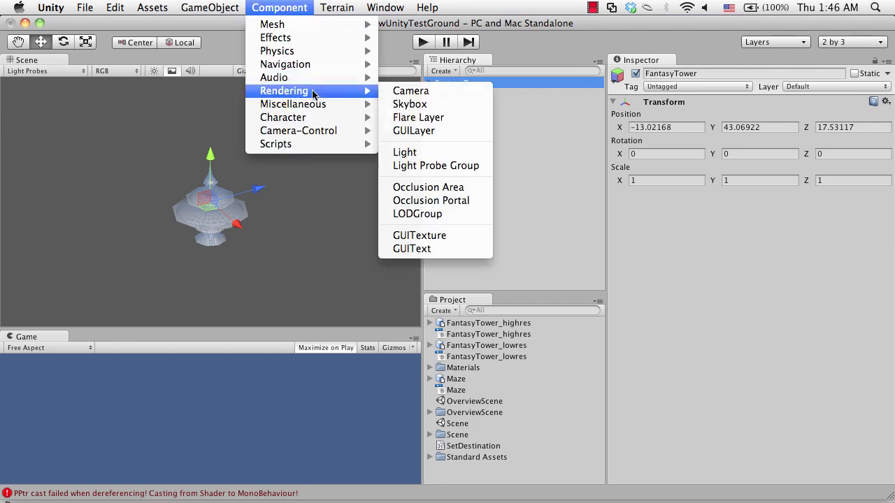
pyautogui.click(460, 215)
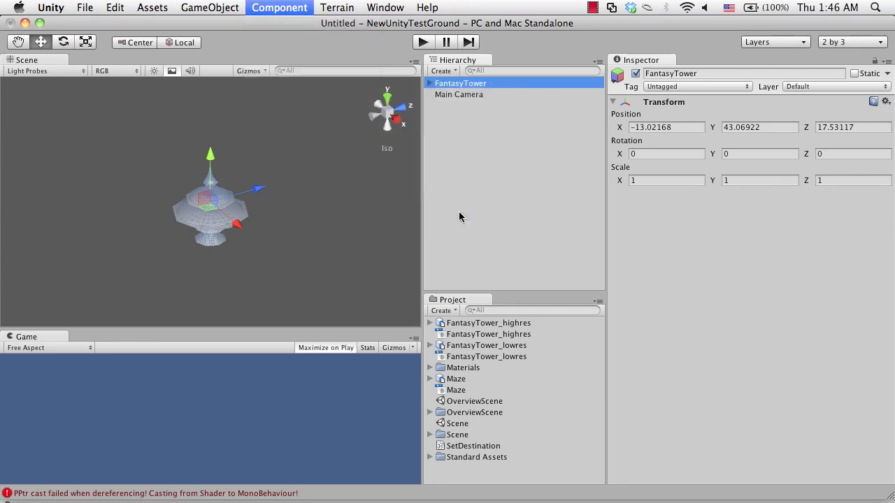
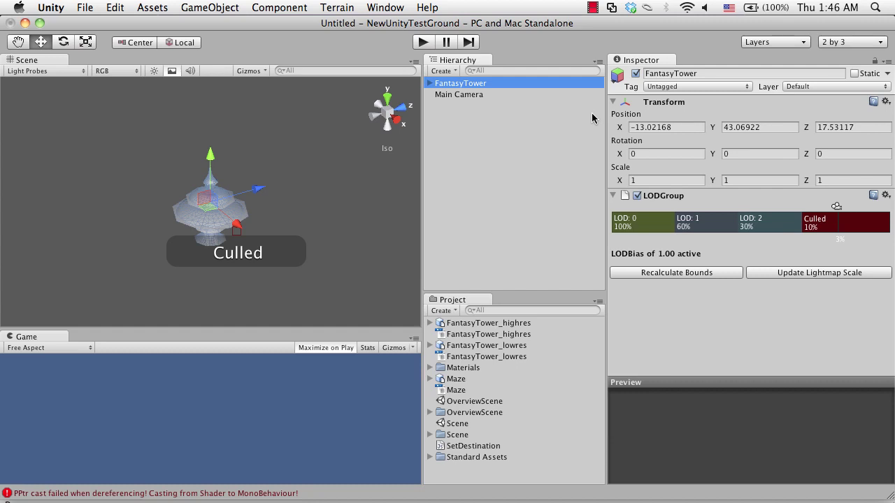
# Delete the LOD 2 level from the FantasyTower's LODGroup and assign FantasyTower_highres as the LOD 0 renderer.
pyautogui.rightClick(785, 225)
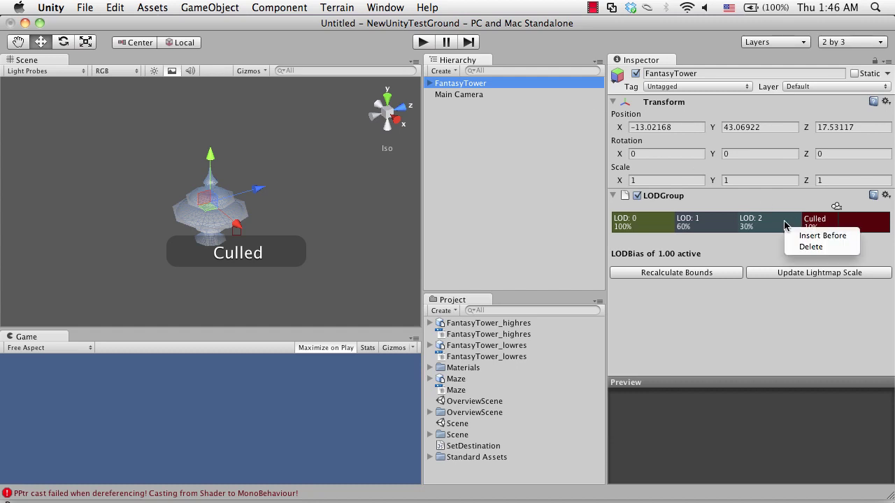
pyautogui.click(810, 246)
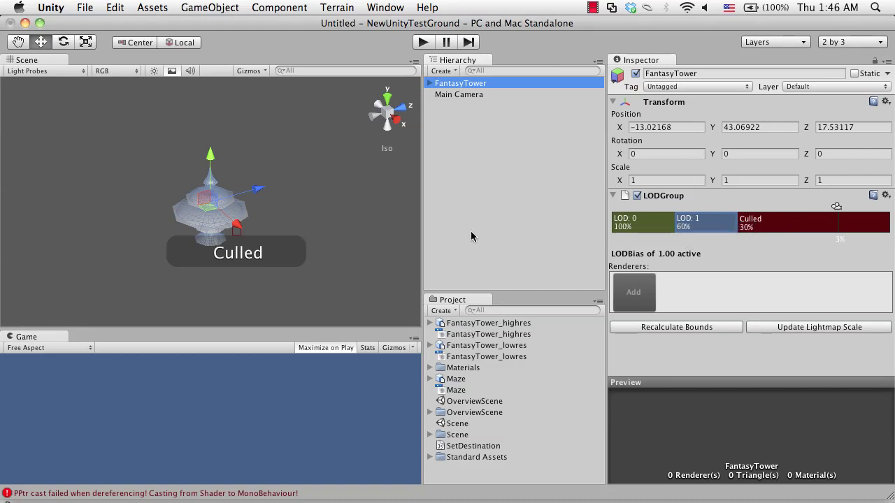
pyautogui.click(642, 221)
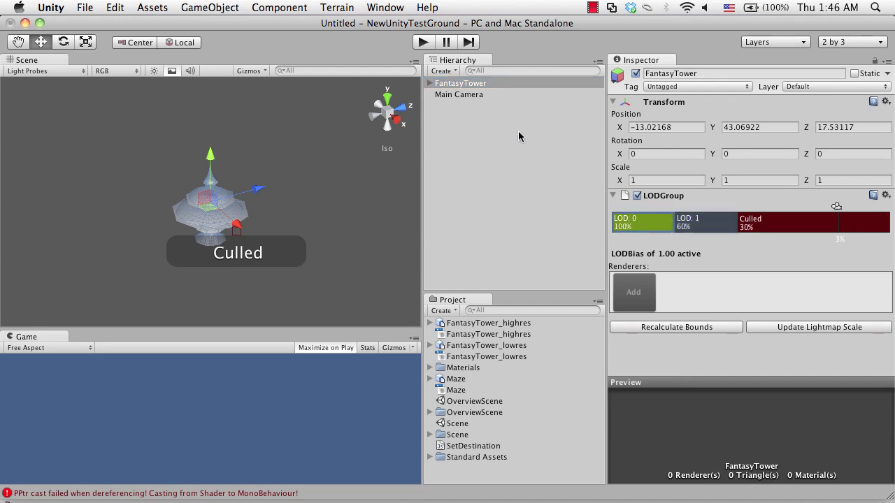
pyautogui.click(429, 84)
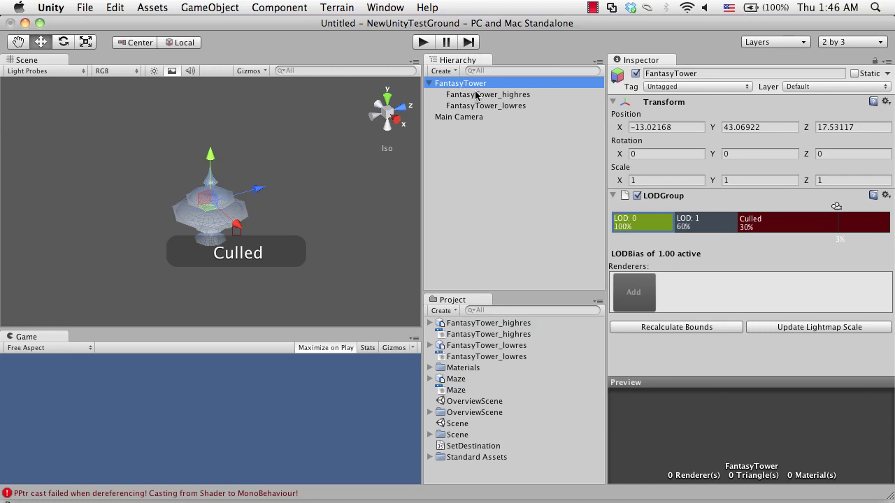
pyautogui.moveTo(477, 98); pyautogui.dragTo(634, 297)
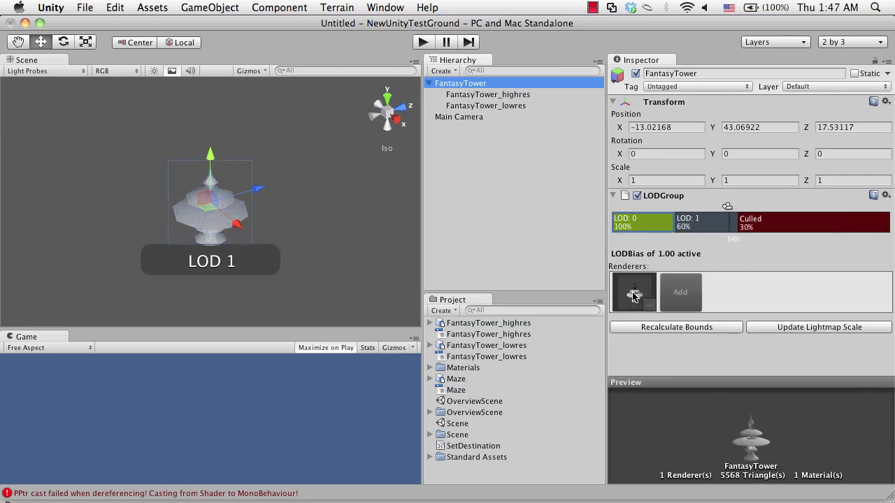
# Assign FantasyTower_lowres as the LOD 1 renderer and preview the level switching by moving the LOD camera to about 74%.
pyautogui.click(699, 225)
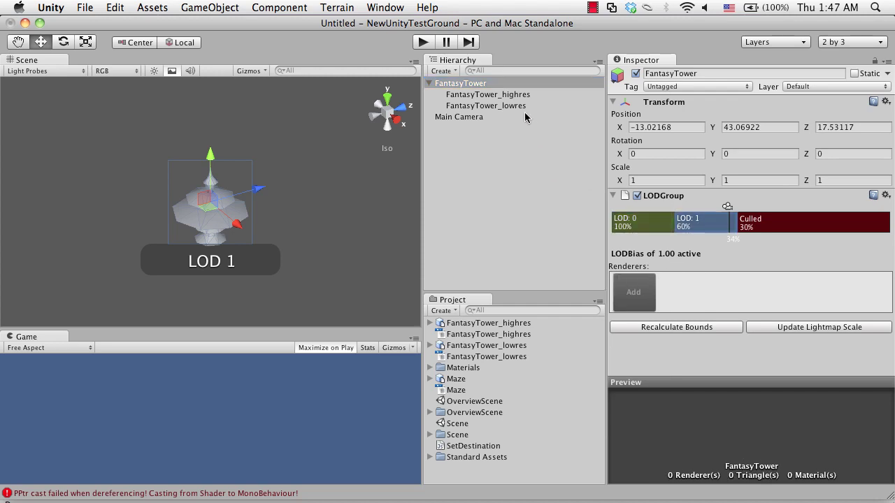
pyautogui.moveTo(518, 106); pyautogui.dragTo(636, 282)
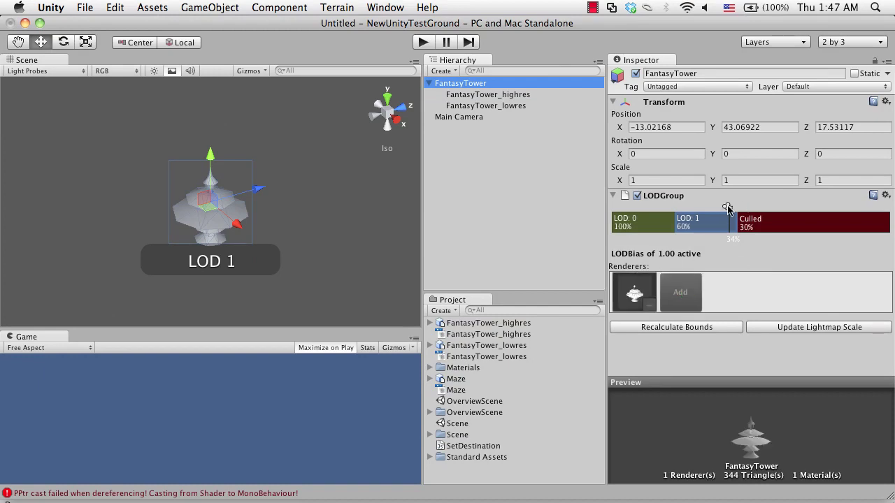
pyautogui.moveTo(729, 210)
pyautogui.mouseDown()
pyautogui.moveTo(821, 208)
pyautogui.moveTo(735, 199)
pyautogui.mouseUp()
pyautogui.moveTo(731, 200)
pyautogui.mouseDown()
pyautogui.moveTo(635, 194)
pyautogui.moveTo(769, 194)
pyautogui.moveTo(643, 196)
pyautogui.moveTo(654, 196)
pyautogui.mouseUp()
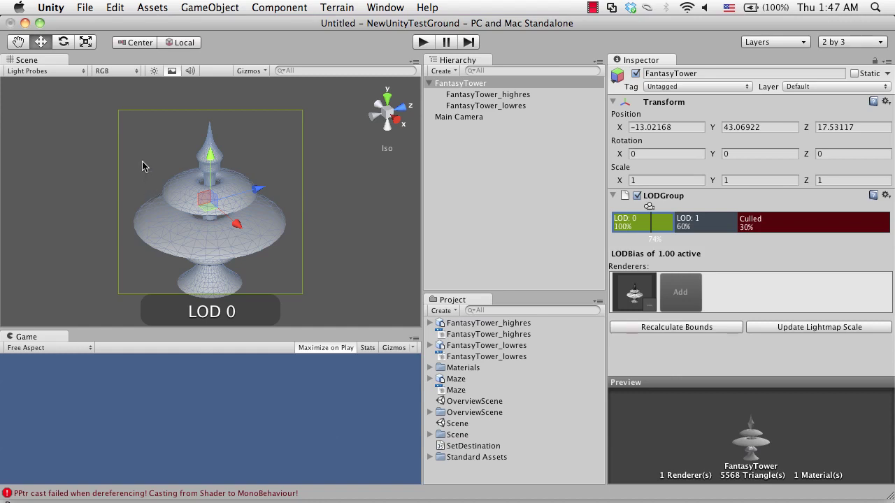
# Delete the FantasyTower object with its children and place the Maze model in the scene.
pyautogui.click(443, 87)
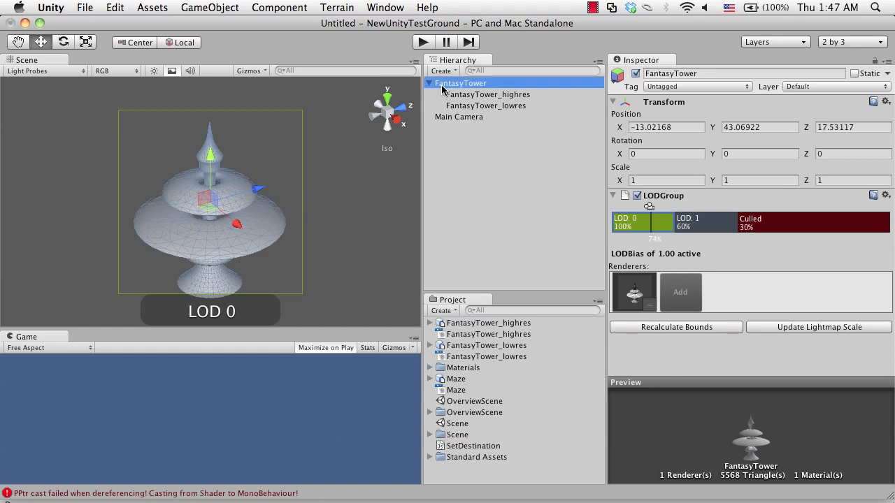
pyautogui.press('super+BackSpace')
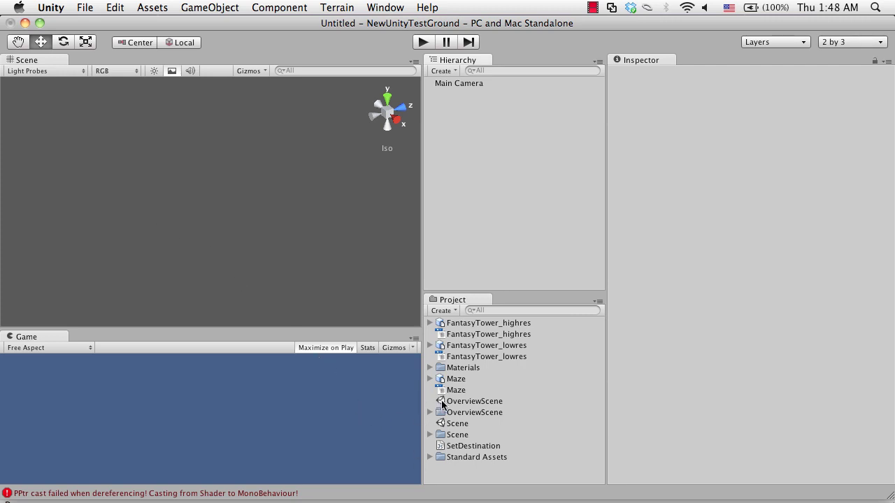
pyautogui.moveTo(455, 381); pyautogui.dragTo(235, 229)
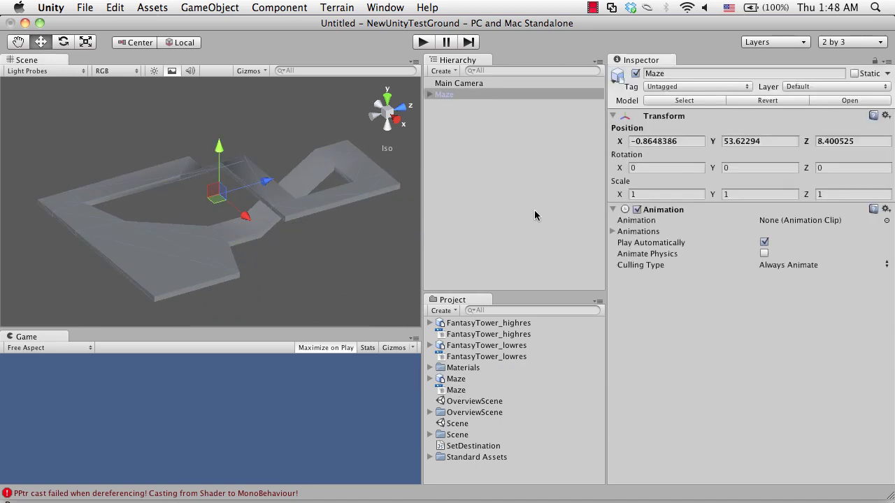
# Set the Maze's position to X 0, Y 0, Z 0 and frame it in the scene view.
pyautogui.click(639, 142)
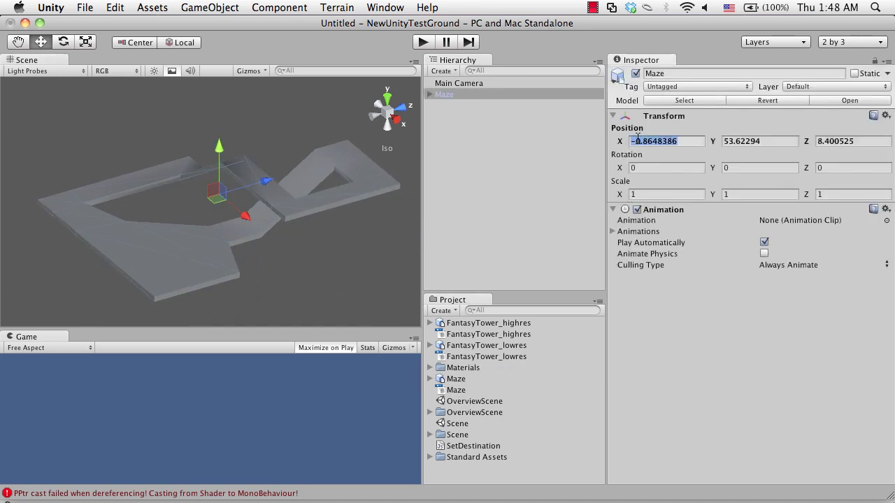
pyautogui.write('0')
pyautogui.press('Tab')
pyautogui.write('0')
pyautogui.press('Tab')
pyautogui.write('0')
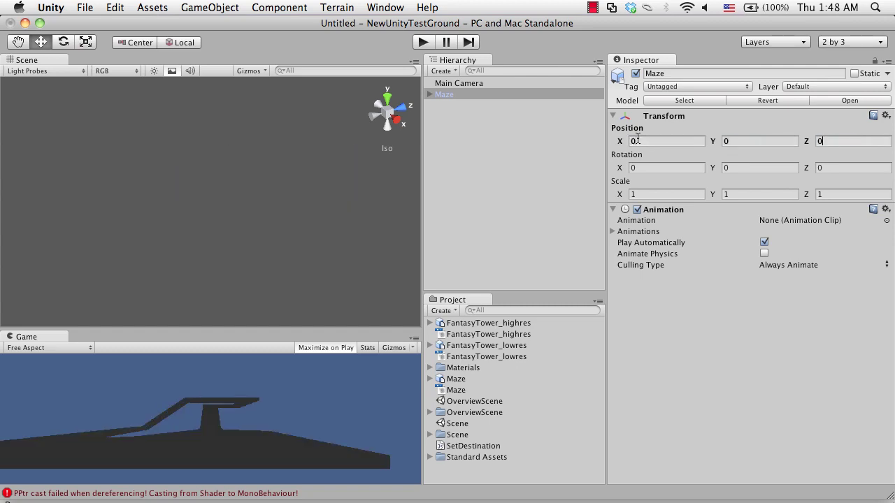
pyautogui.click(493, 95)
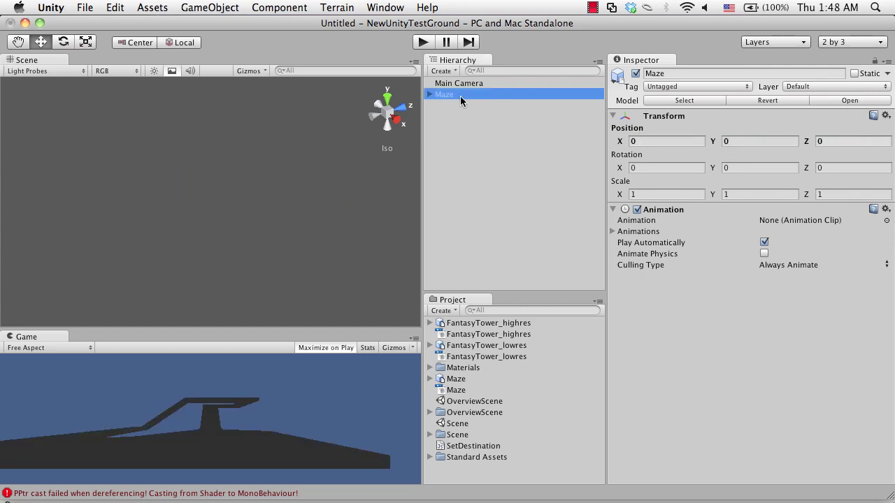
pyautogui.press('f')
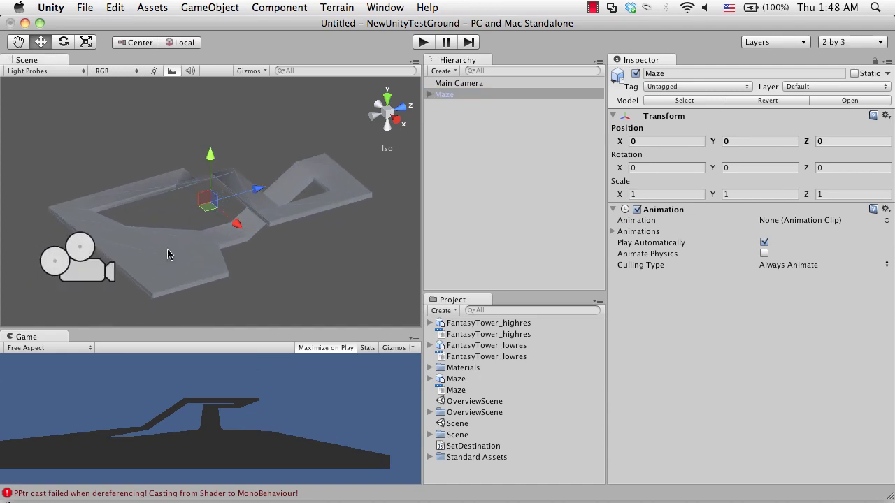
pyautogui.keyDown('alt'); pyautogui.moveTo(193, 237); pyautogui.dragTo(136, 146); pyautogui.keyUp('alt')
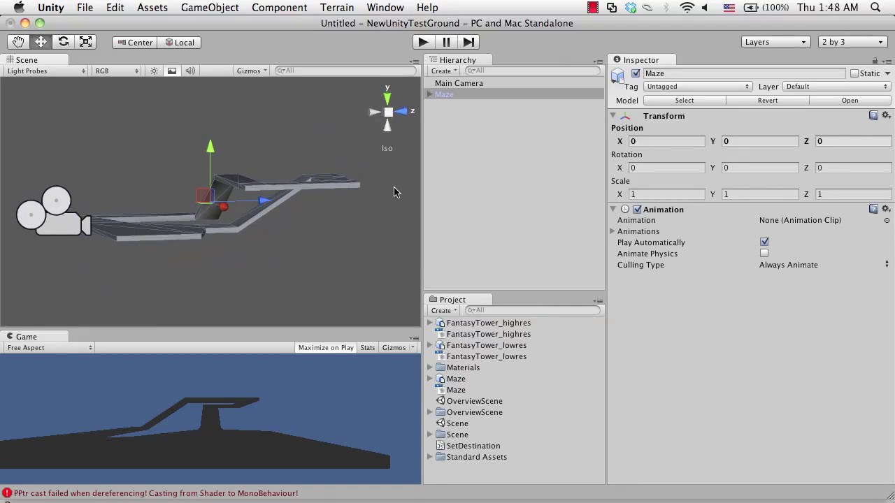
# Open the Navigation settings for the Maze's default child mesh and mark it as Navigation Static.
pyautogui.click(451, 95)
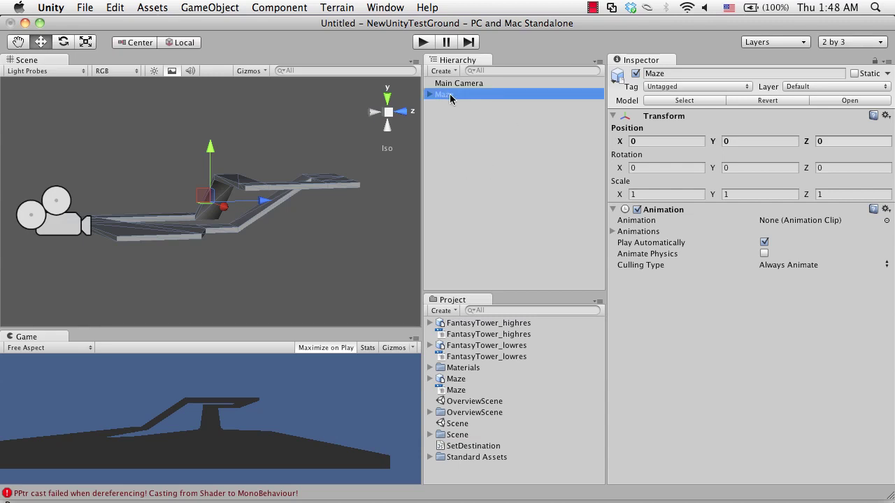
pyautogui.press('Right')
pyautogui.click(473, 105)
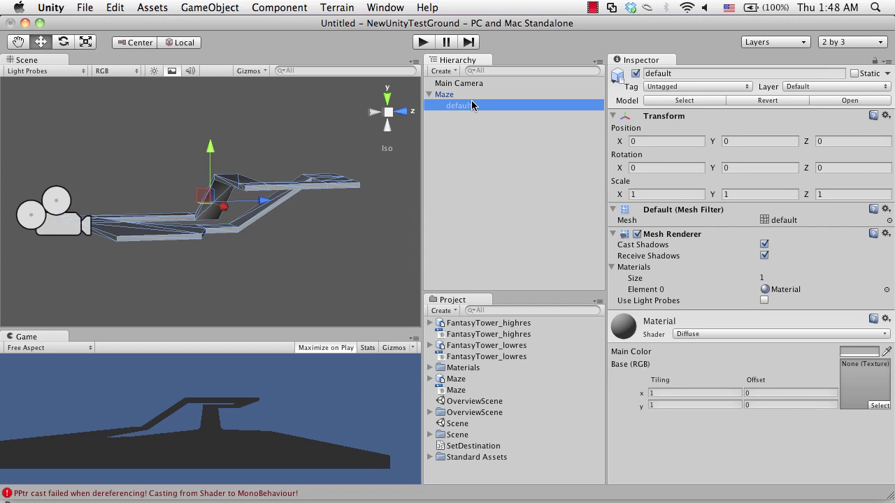
pyautogui.click(368, 6)
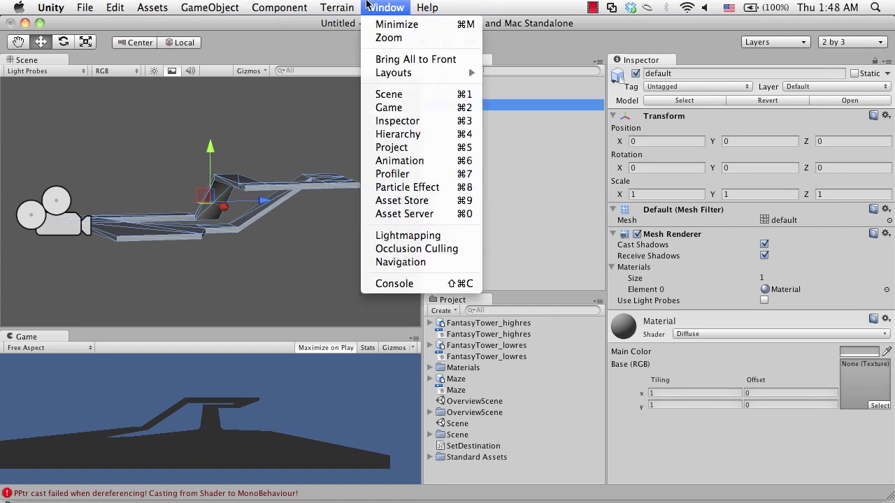
pyautogui.click(412, 262)
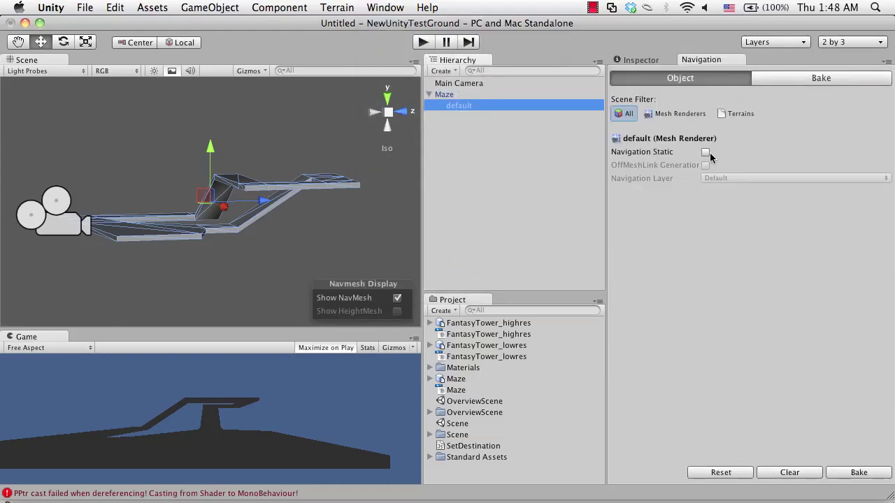
pyautogui.click(708, 153)
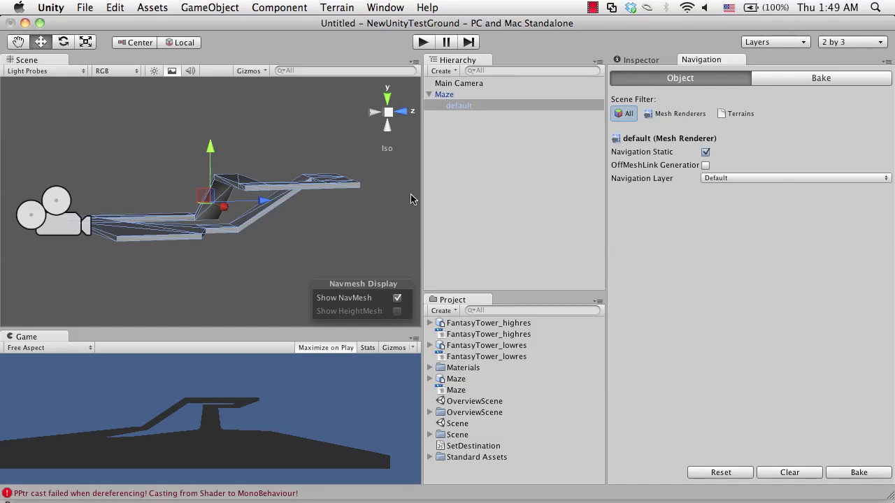
# Review the Navigation Layer options for the default mesh and examine the maze's walkable surfaces from above.
pyautogui.click(724, 177)
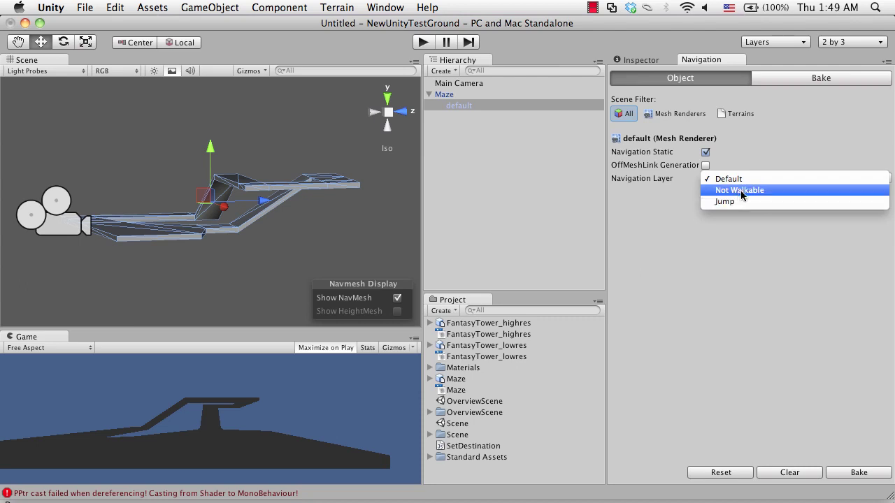
pyautogui.click(695, 248)
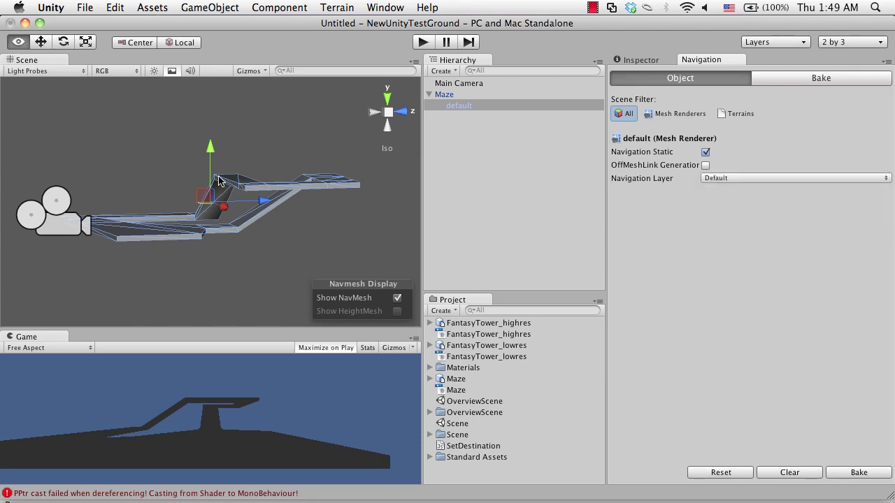
pyautogui.keyDown('alt'); pyautogui.moveTo(234, 163); pyautogui.dragTo(227, 298); pyautogui.keyUp('alt')
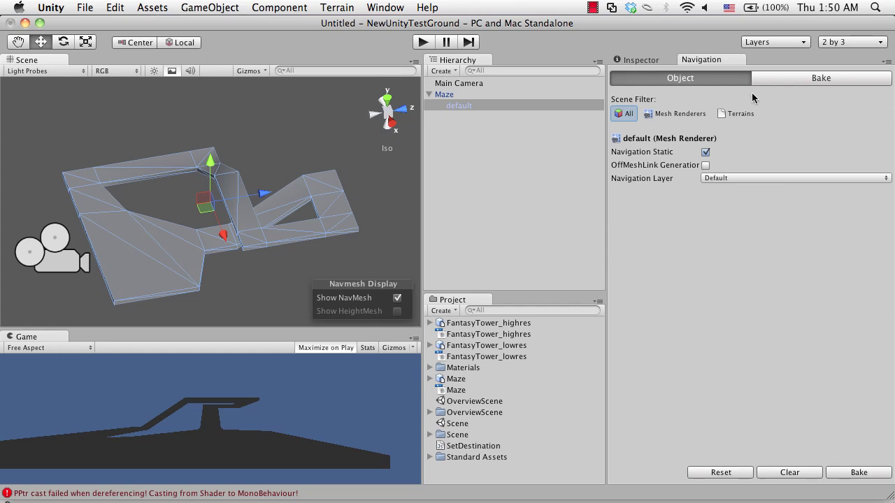
# Show the NavMesh bake settings, view the maze from the back, and shrink the scene's 3D gizmo icons.
pyautogui.click(791, 79)
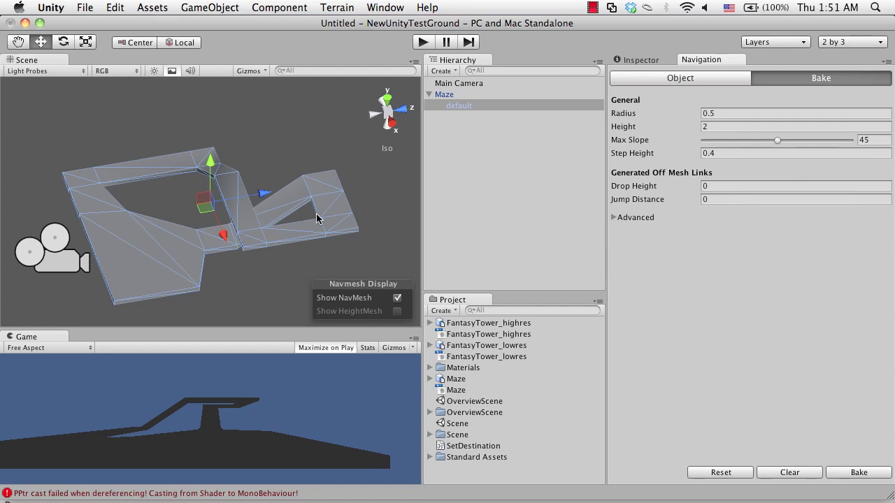
pyautogui.click(402, 108)
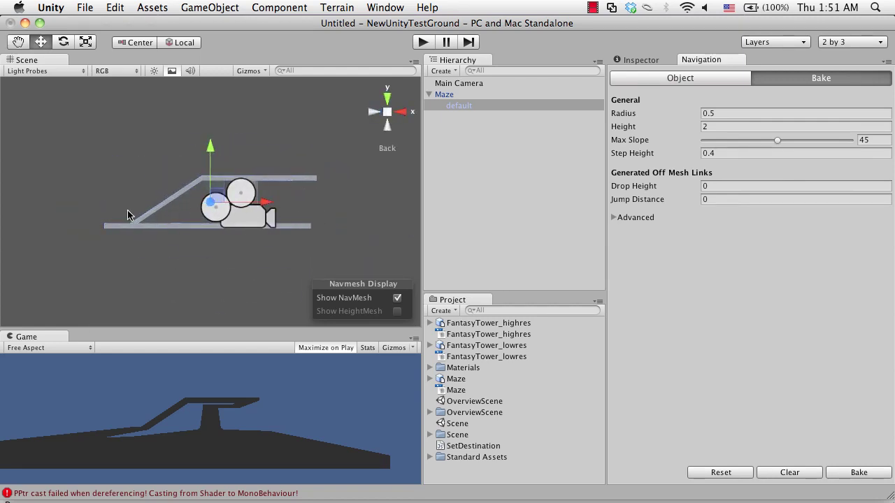
pyautogui.click(249, 71)
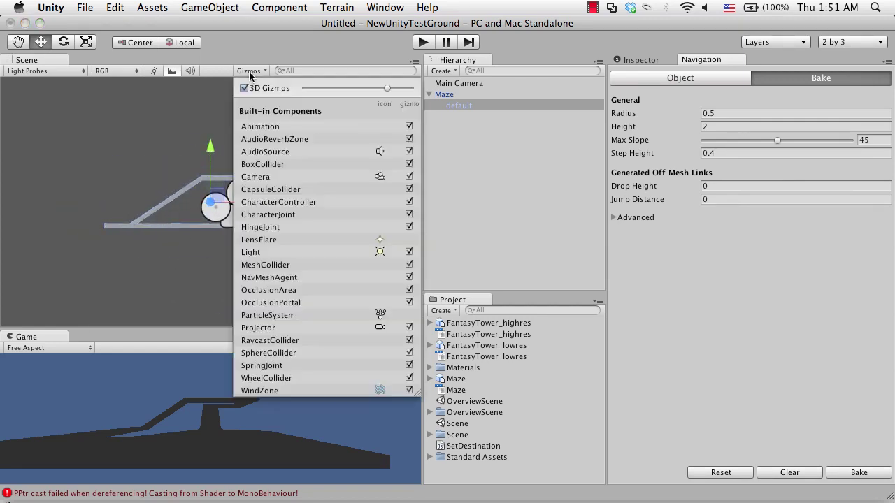
pyautogui.click(245, 71)
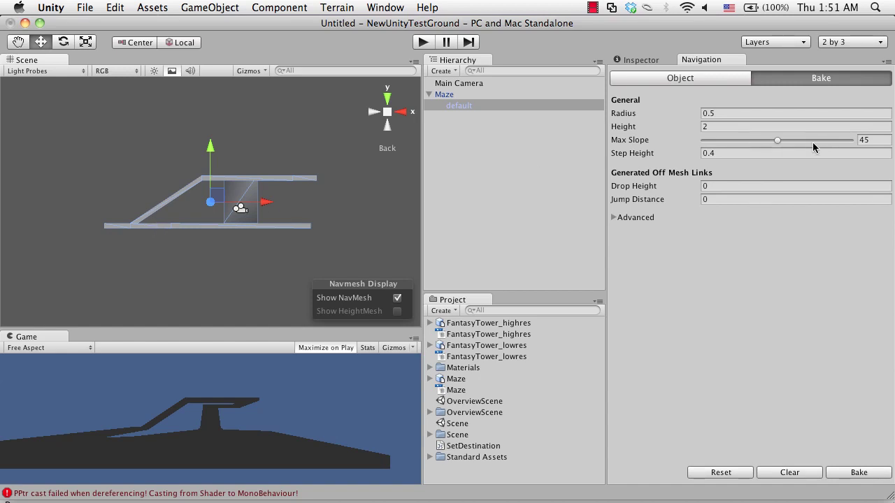
# Set the NavMesh Max Slope to 60 and inspect the maze's ramps from several angles.
pyautogui.click(863, 139)
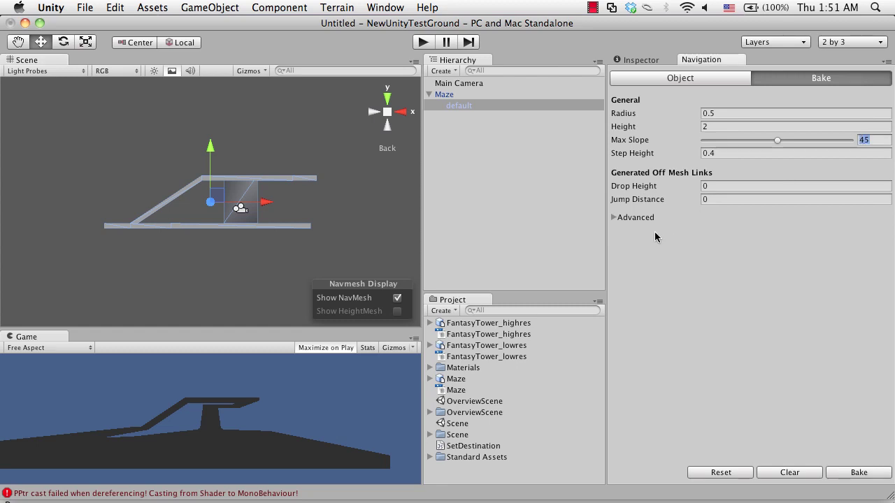
pyautogui.write('60')
pyautogui.scroll(2, 286, 193)
pyautogui.keyDown('alt'); pyautogui.moveTo(140, 174); pyautogui.dragTo(3, 203); pyautogui.keyUp('alt')
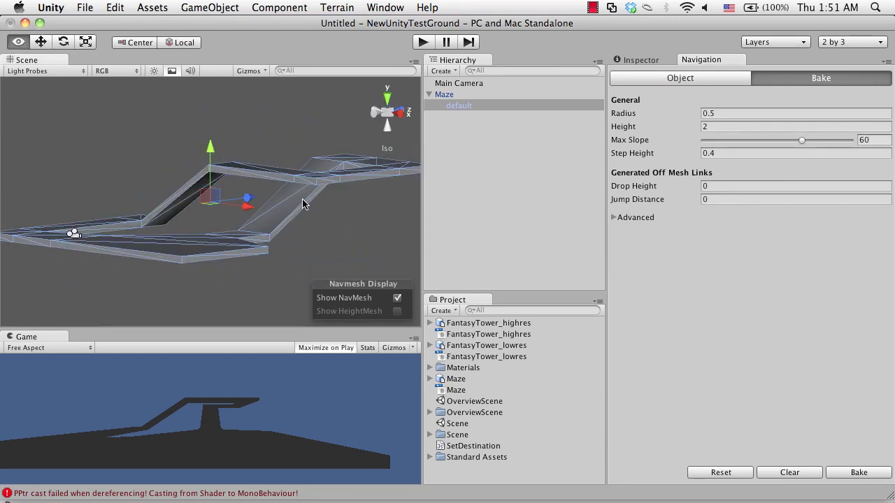
pyautogui.keyDown('alt'); pyautogui.moveTo(303, 200); pyautogui.dragTo(176, 156); pyautogui.keyUp('alt')
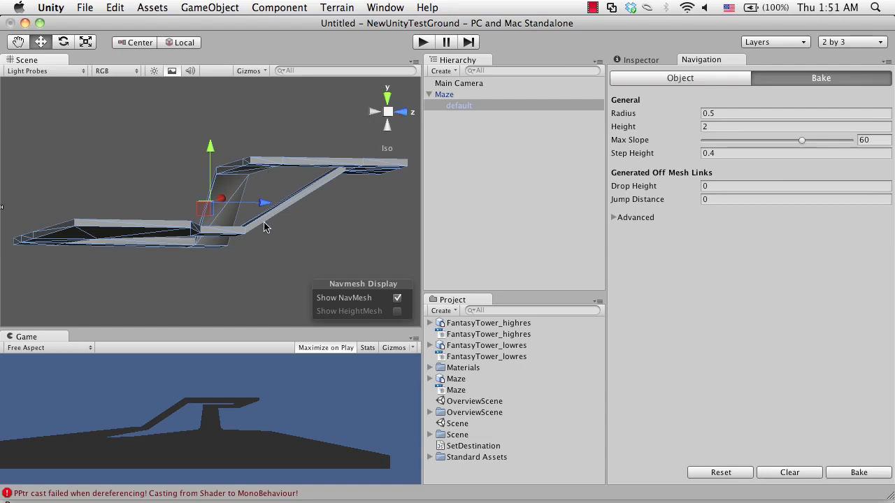
pyautogui.keyDown('alt'); pyautogui.moveTo(238, 167); pyautogui.dragTo(216, 205); pyautogui.keyUp('alt')
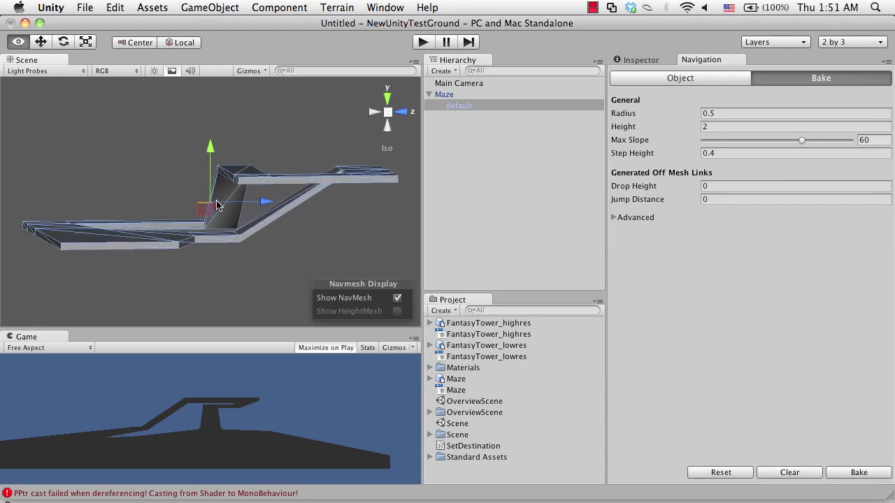
# Try a NavMesh agent height of 1 and restore it to 2.
pyautogui.click(718, 127)
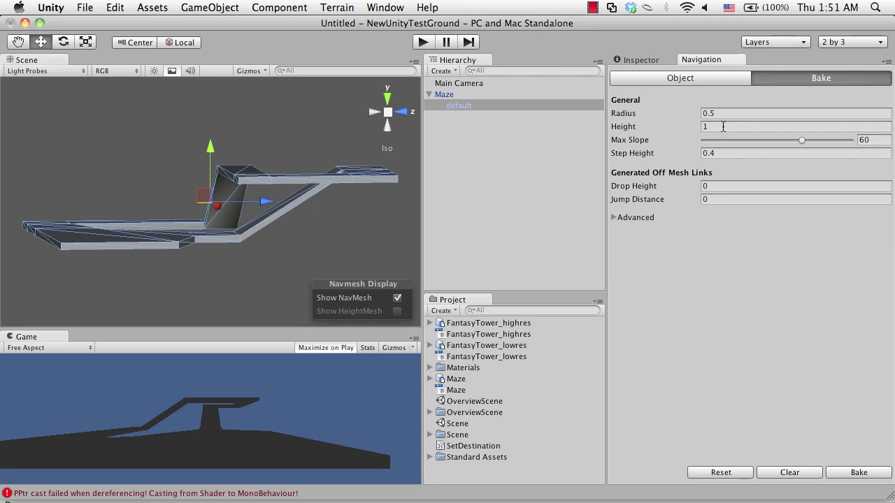
pyautogui.click(723, 126)
pyautogui.press('Return')
# Expand the advanced bake settings and set the Min Region Area to 2.2.
pyautogui.click(616, 221)
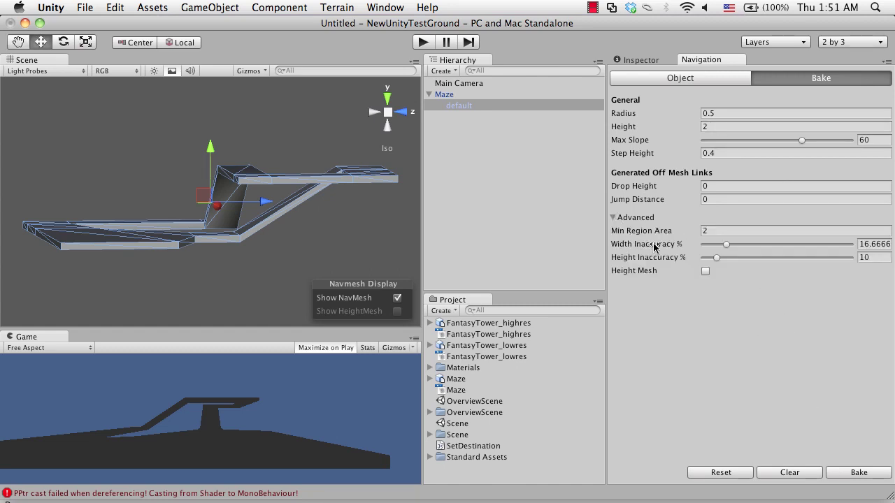
pyautogui.moveTo(662, 232); pyautogui.dragTo(638, 237)
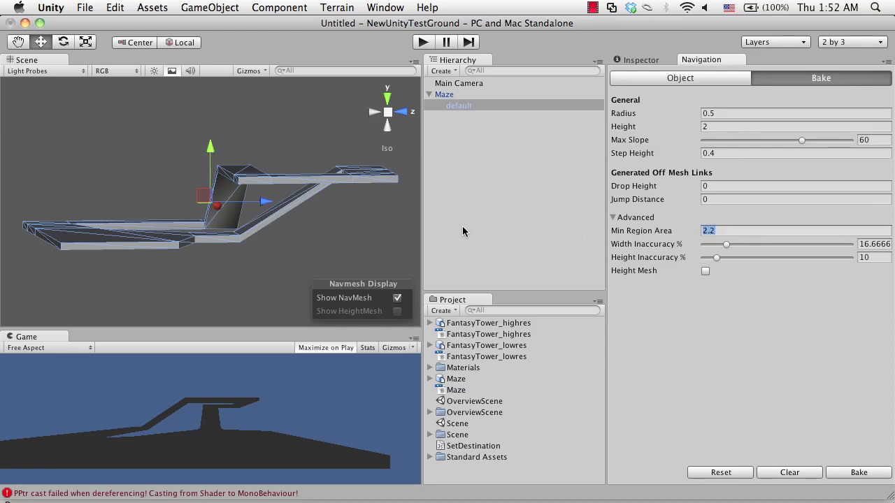
# Set the NavMesh Min Region Area to 0 and view the maze from above.
pyautogui.doubleClick(728, 234)
pyautogui.write('0')
pyautogui.press('Return')
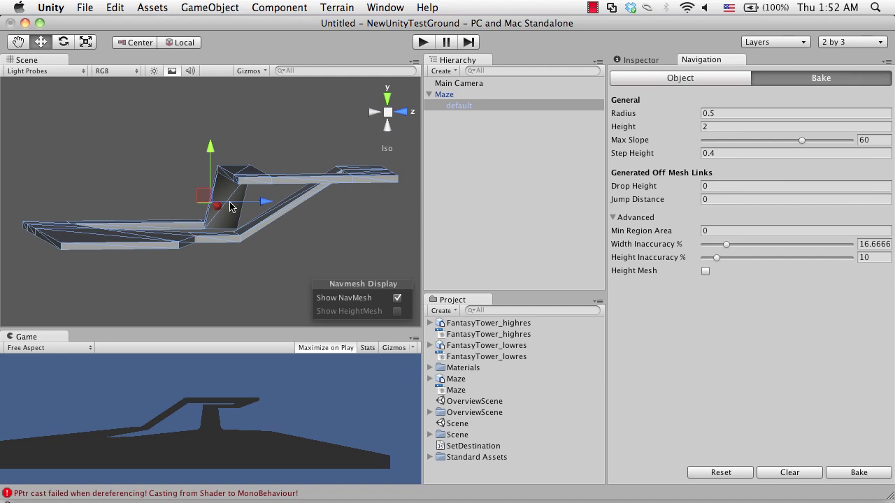
pyautogui.click(652, 231)
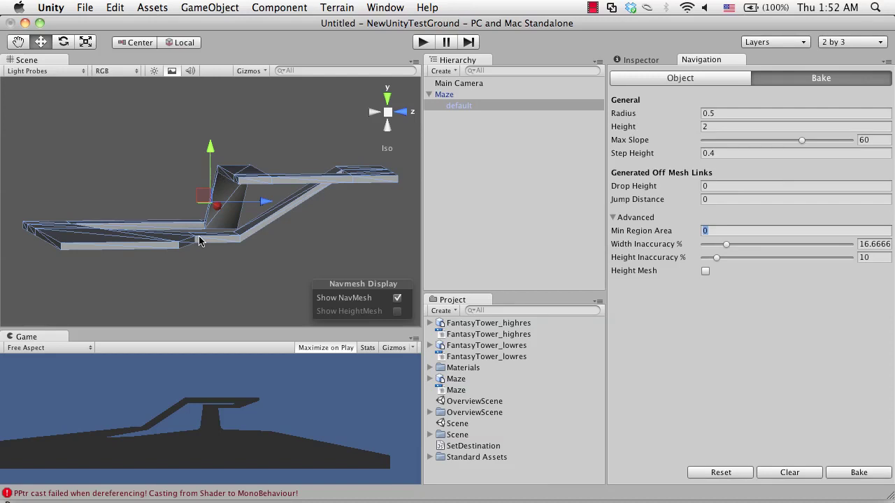
pyautogui.keyDown('alt'); pyautogui.moveTo(209, 234); pyautogui.dragTo(234, 338); pyautogui.keyUp('alt')
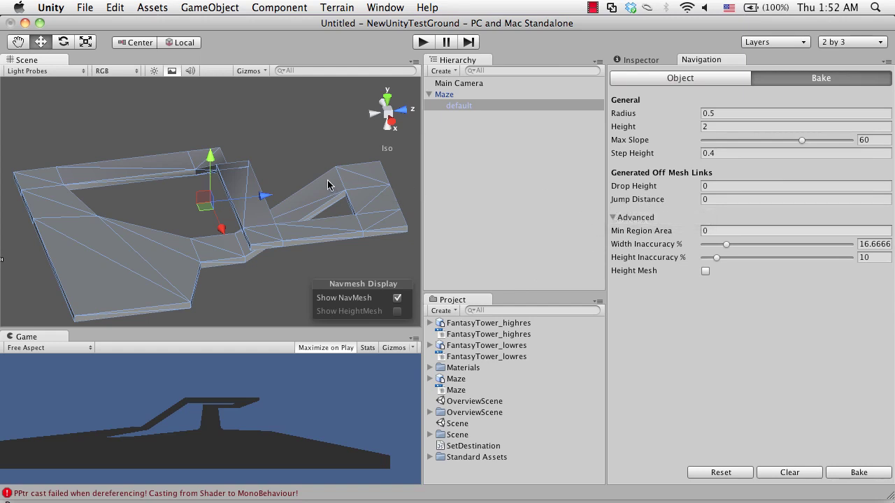
# Try placing a duplicate of the Maze beside the original along the Z axis, and delete the copy.
pyautogui.scroll(-5, 328, 186)
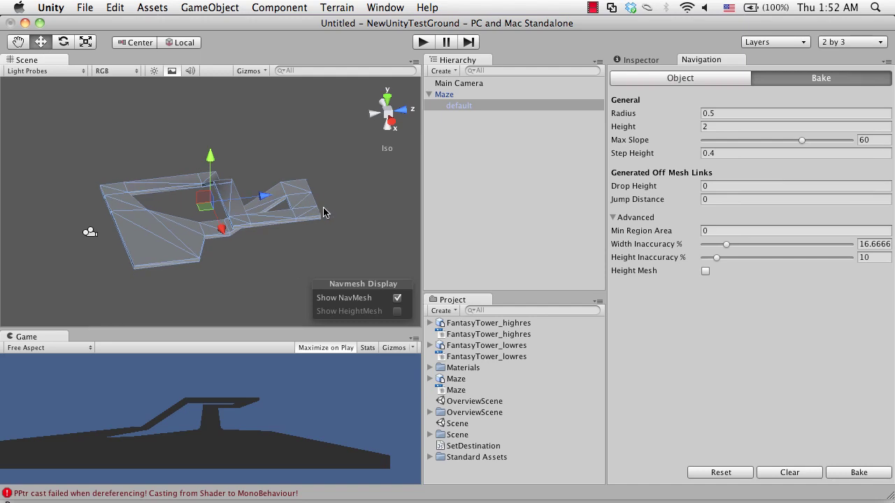
pyautogui.click(443, 95)
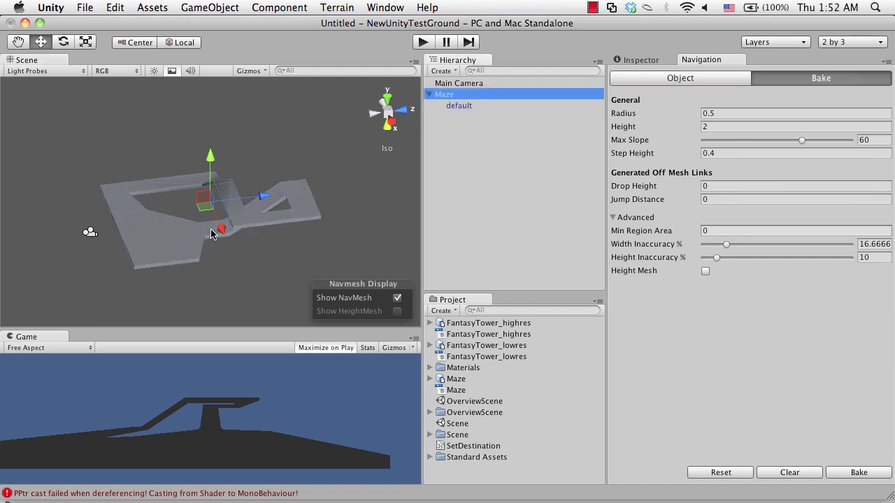
pyautogui.press('super+d')
pyautogui.moveTo(244, 191); pyautogui.dragTo(260, 215)
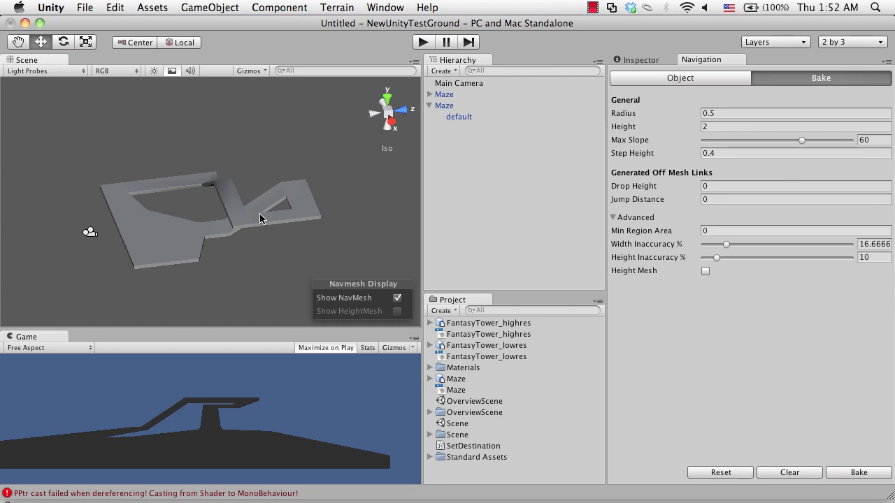
pyautogui.click(444, 95)
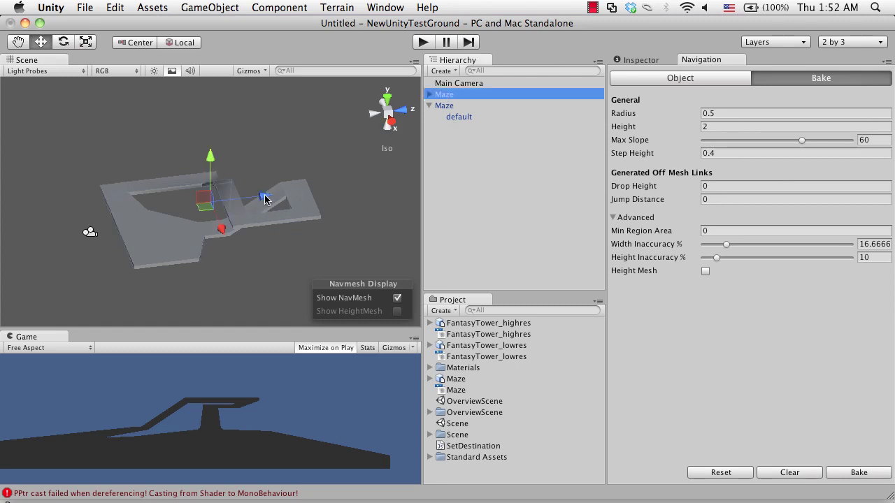
pyautogui.moveTo(264, 200); pyautogui.dragTo(394, 160)
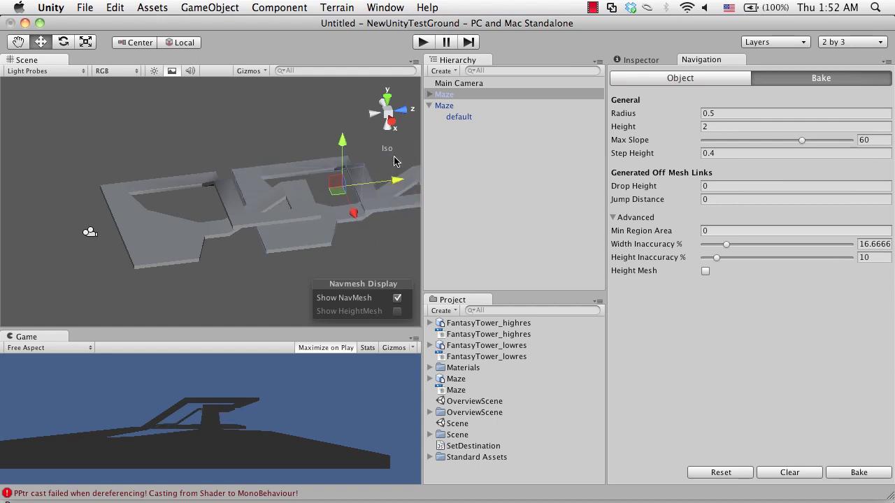
pyautogui.press('super+BackSpace')
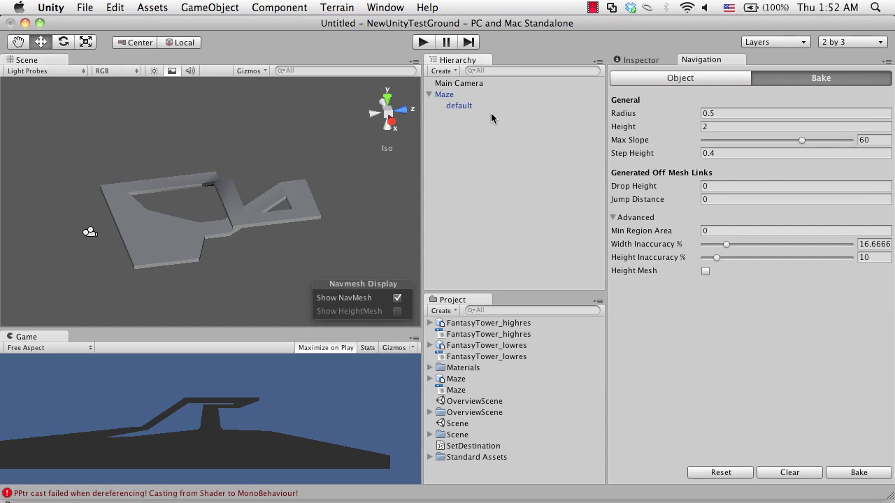
# Set the width and height inaccuracy to 1% and bake the maze's NavMesh, saving the scene as Nav.
pyautogui.click(478, 108)
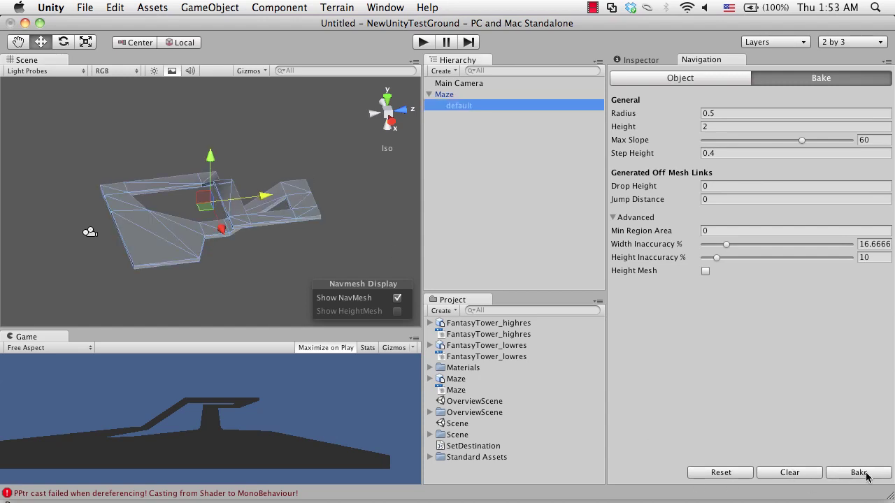
pyautogui.moveTo(726, 244); pyautogui.dragTo(673, 260)
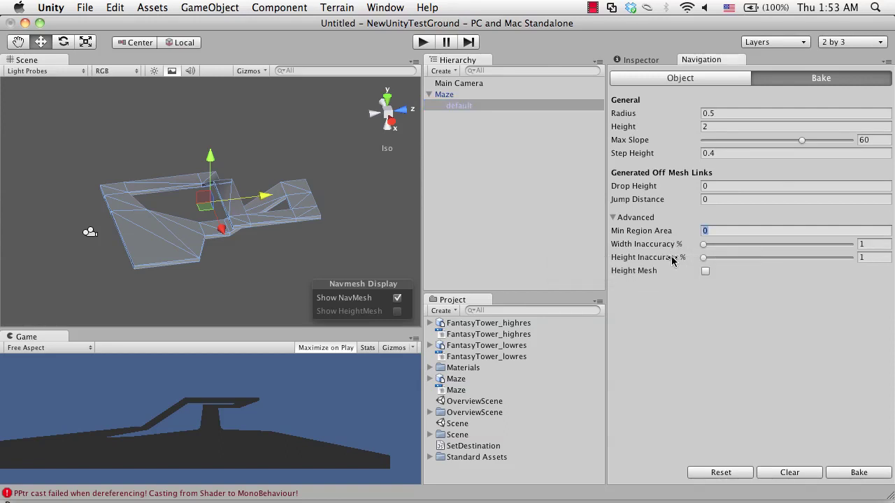
pyautogui.click(866, 474)
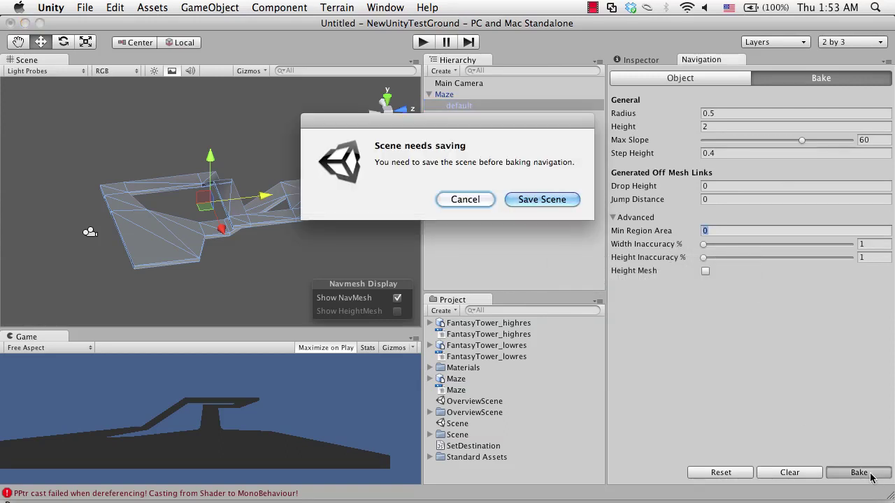
pyautogui.click(517, 201)
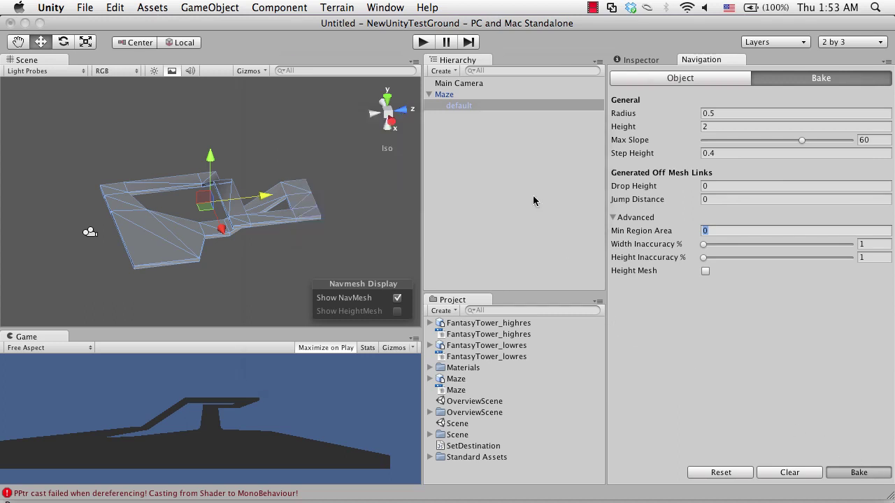
pyautogui.write('Nav')
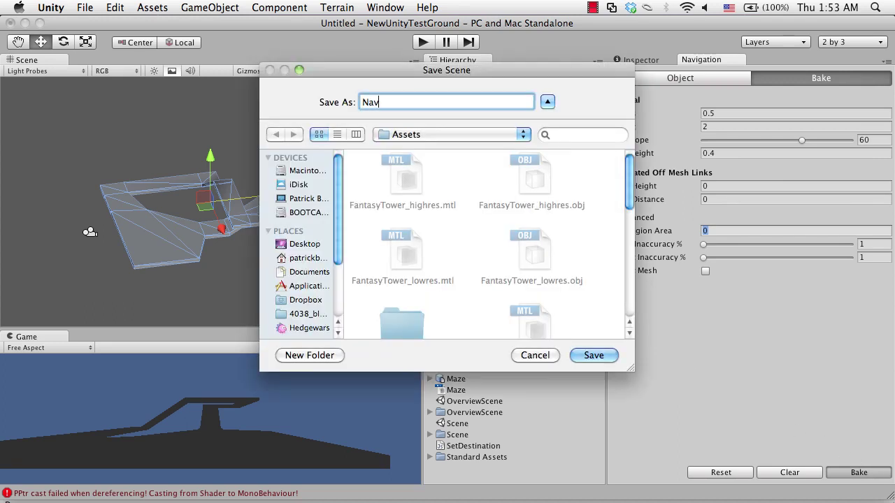
pyautogui.press('Return')
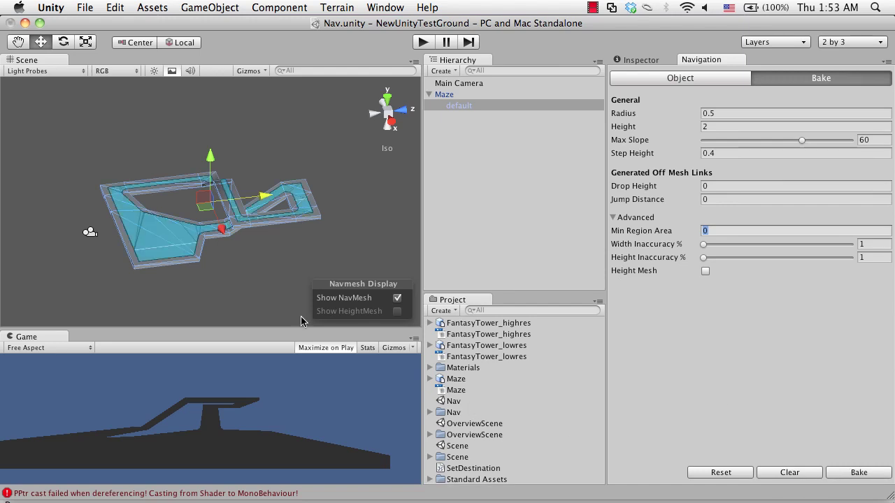
# Inspect the baked walkable areas around the ramp, set the NavMesh agent height to 1, and rebake the maze.
pyautogui.scroll(3, 301, 316)
pyautogui.press('alt')
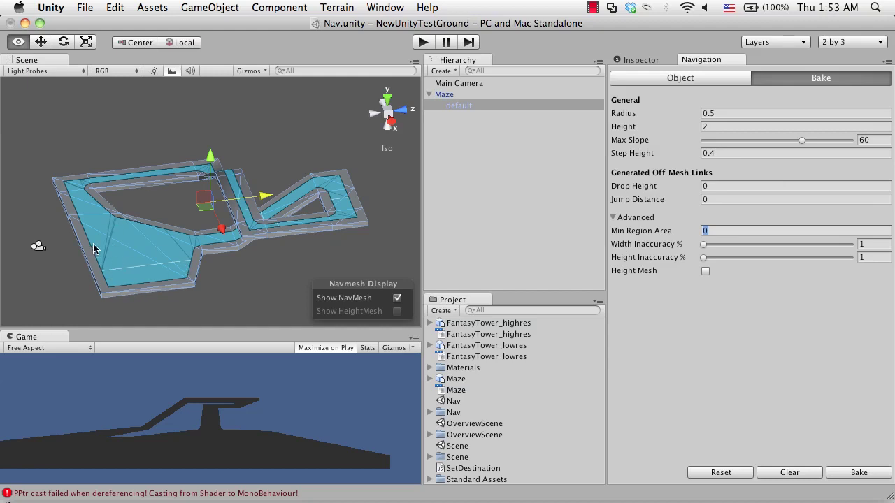
pyautogui.keyDown('alt'); pyautogui.moveTo(79, 202); pyautogui.dragTo(244, 149); pyautogui.keyUp('alt')
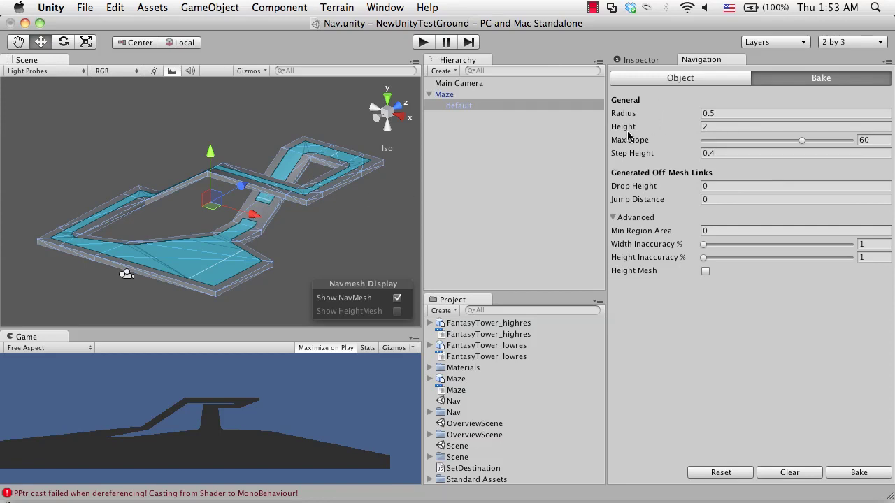
pyautogui.press('alt')
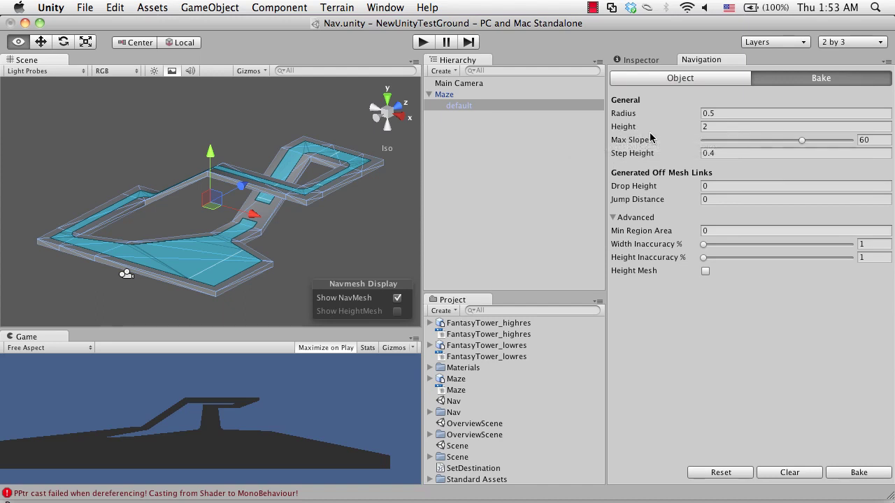
pyautogui.moveTo(642, 132)
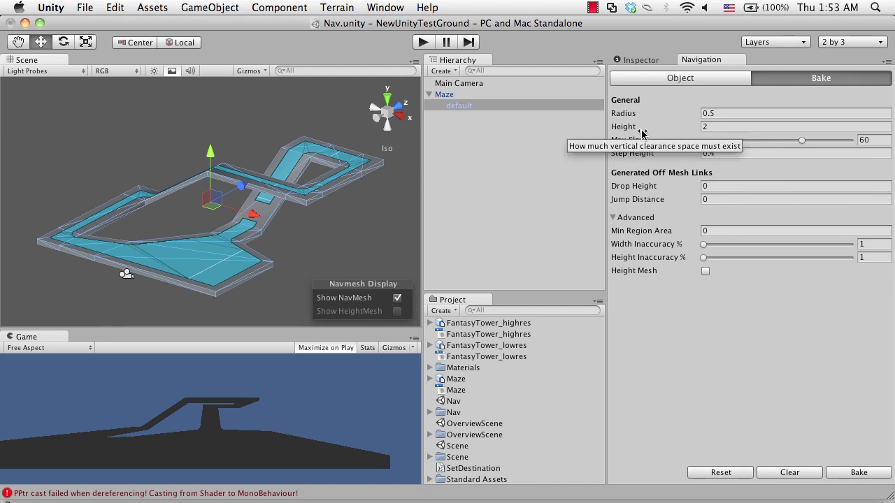
pyautogui.moveTo(641, 132); pyautogui.dragTo(596, 130)
pyautogui.doubleClick(723, 128)
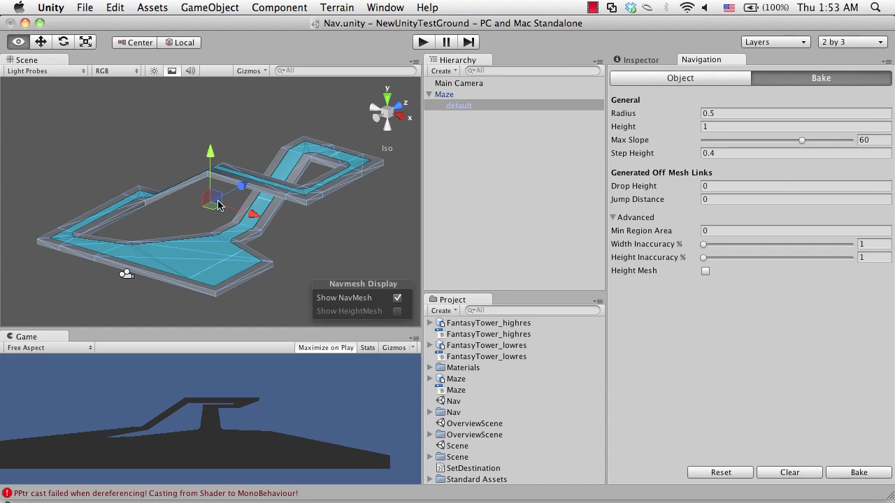
pyautogui.moveTo(254, 270)
pyautogui.keyDown('alt'); pyautogui.mouseDown()
pyautogui.moveTo(299, 280)
pyautogui.moveTo(250, 244)
pyautogui.moveTo(227, 142)
pyautogui.moveTo(90, 174)
pyautogui.moveTo(80, 152)
pyautogui.moveTo(202, 175)
pyautogui.moveTo(252, 228)
pyautogui.moveTo(245, 267)
pyautogui.mouseUp(); pyautogui.keyUp('alt')
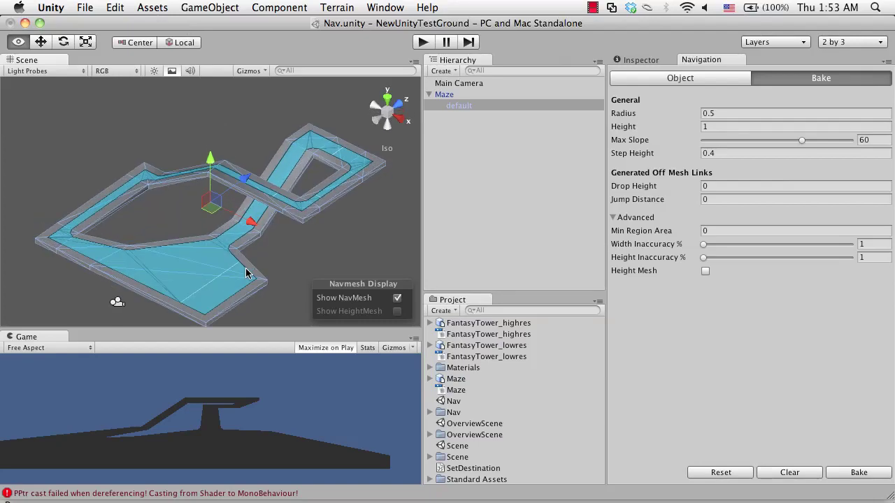
# Create a capsule and position it standing on the maze's large lower platform.
pyautogui.click(210, 7)
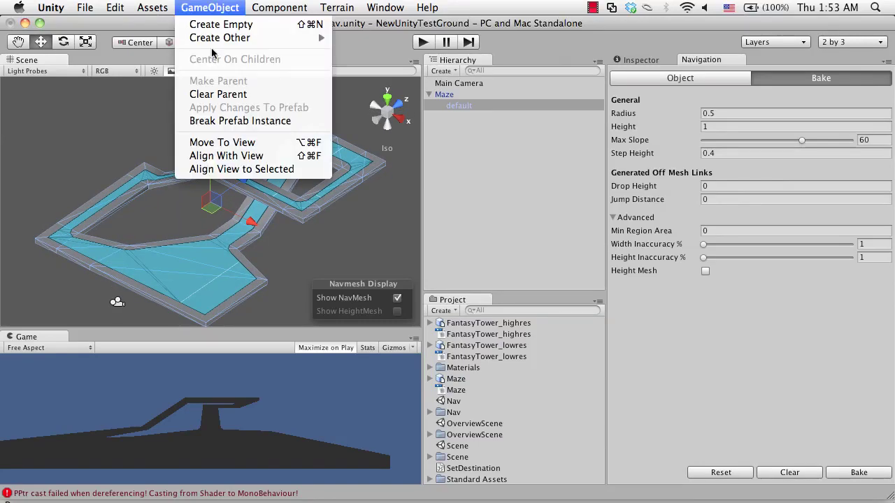
pyautogui.moveTo(234, 38)
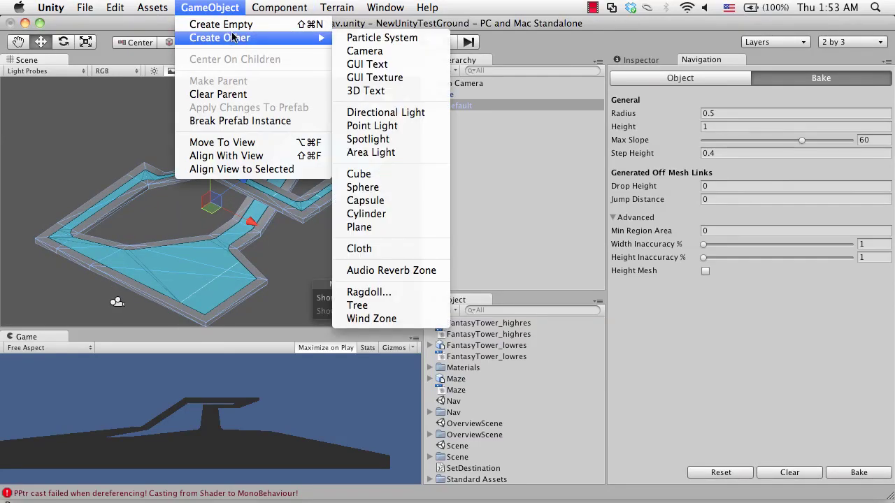
pyautogui.click(402, 203)
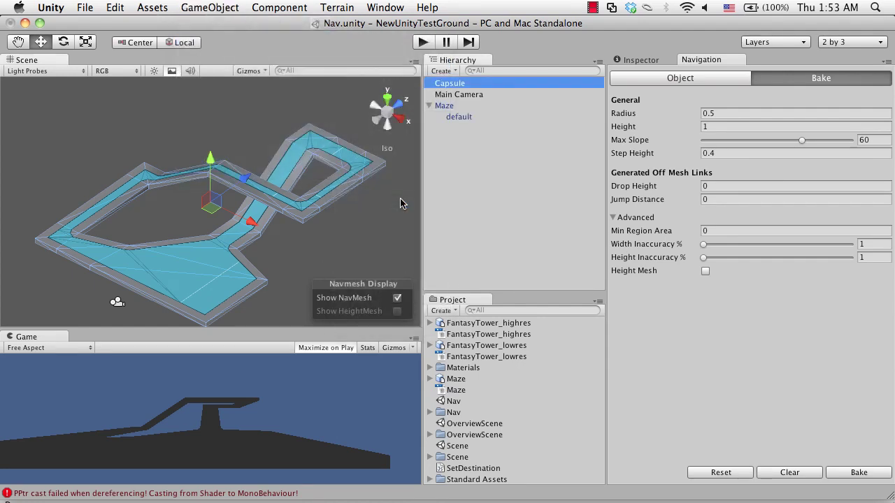
pyautogui.moveTo(211, 162); pyautogui.dragTo(213, 188)
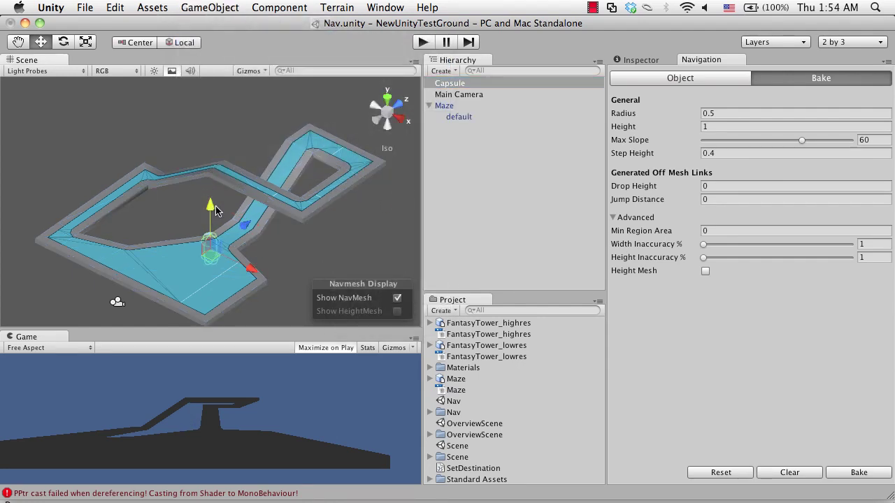
pyautogui.keyDown('alt'); pyautogui.moveTo(174, 199); pyautogui.dragTo(346, 306); pyautogui.keyUp('alt')
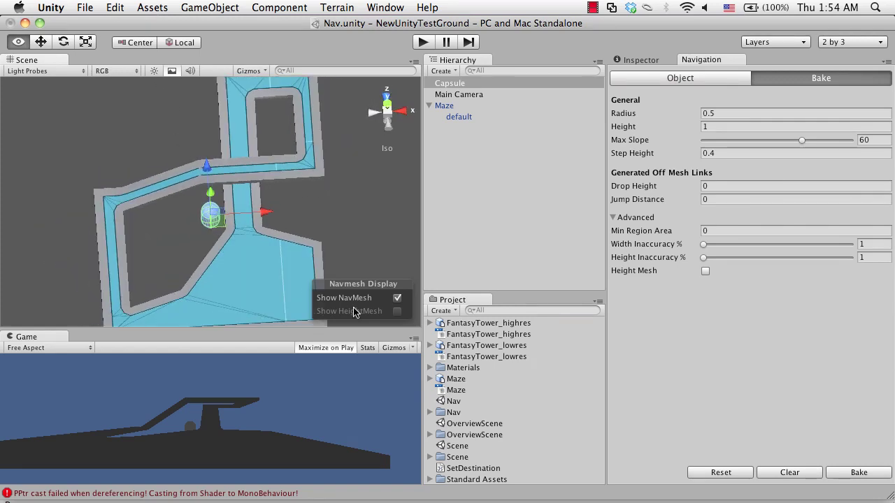
pyautogui.moveTo(204, 226); pyautogui.dragTo(146, 154)
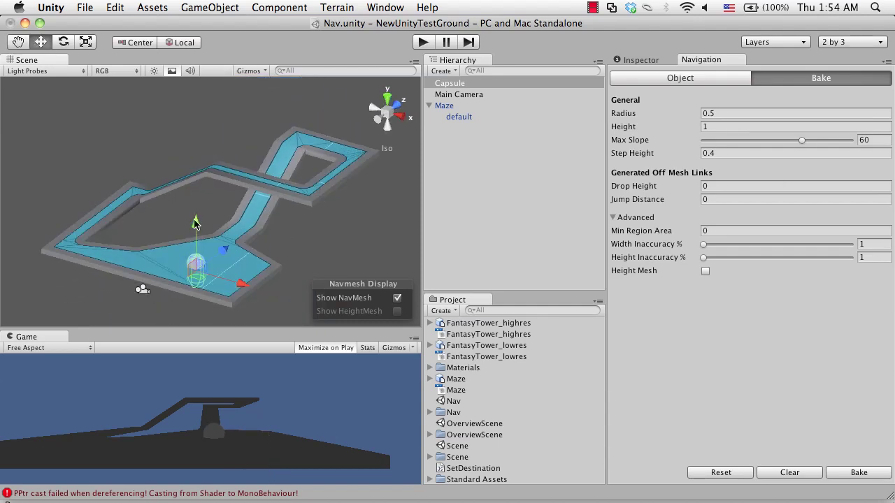
pyautogui.moveTo(196, 222); pyautogui.dragTo(195, 208)
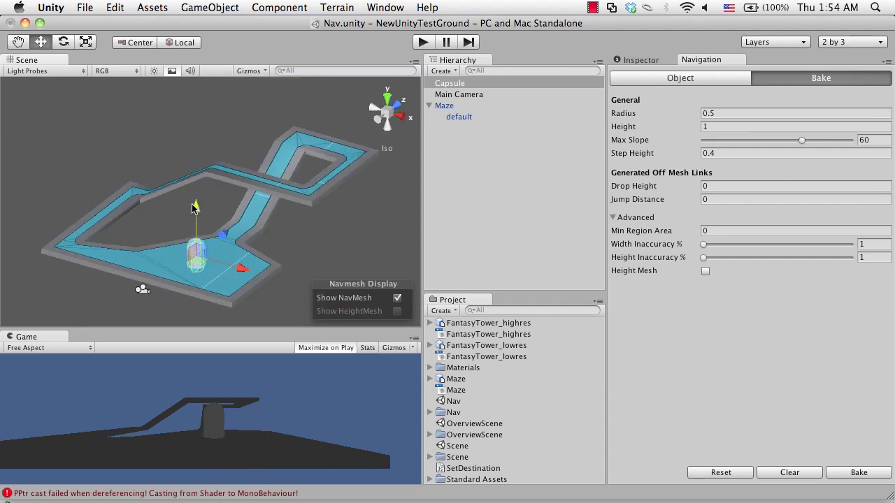
# Try a uniform scale of 0.3 on the capsule in its Transform values.
pyautogui.click(640, 59)
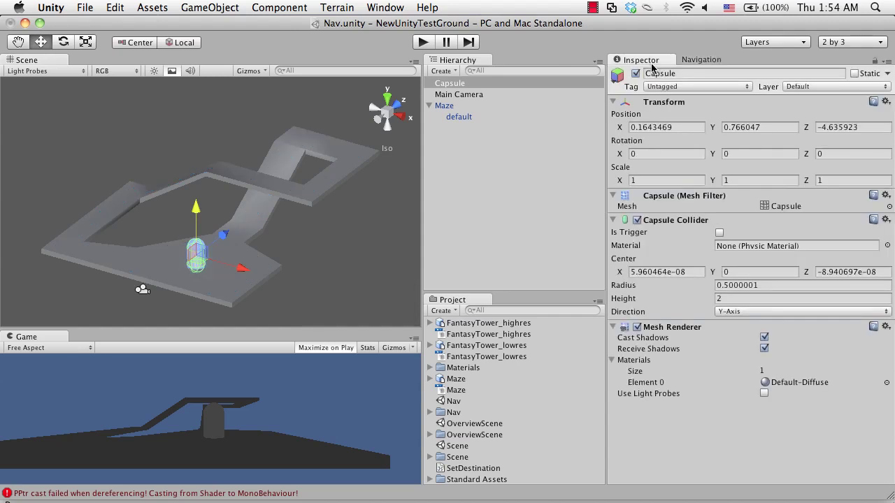
pyautogui.click(648, 177)
pyautogui.write('.3')
pyautogui.press('Tab')
pyautogui.write('.3')
pyautogui.press('Tab')
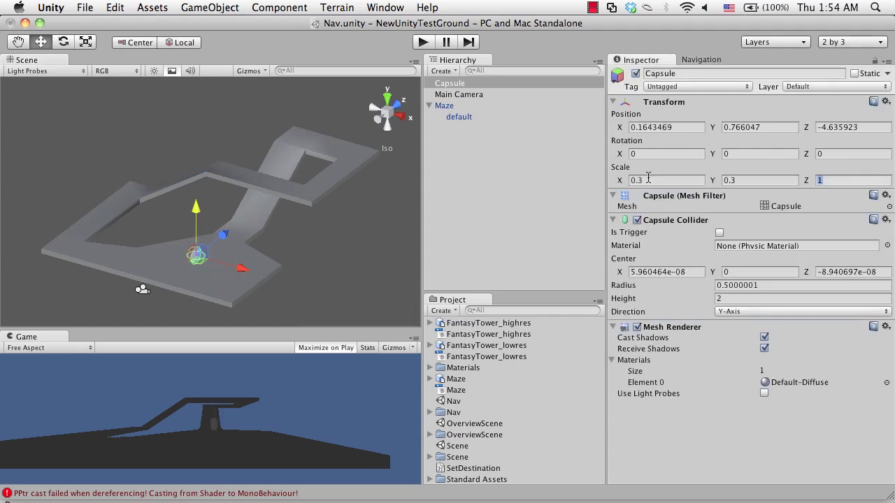
pyautogui.write('.3')
pyautogui.scroll(3, 318, 194)
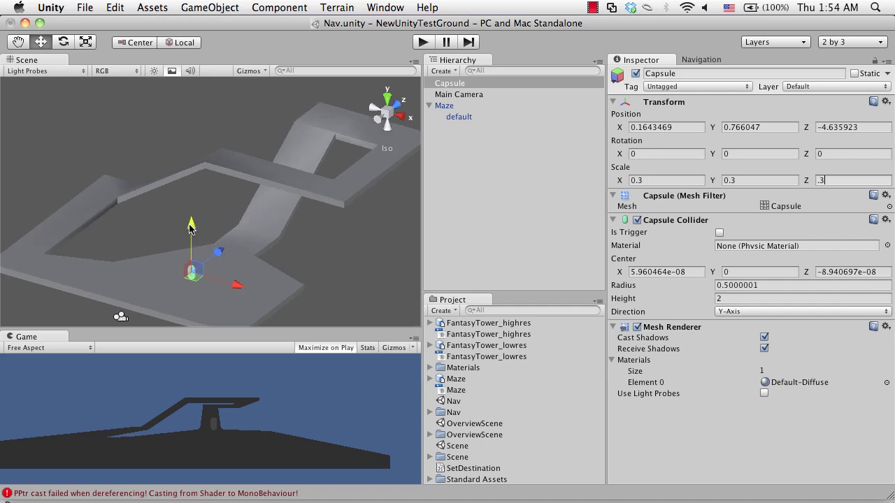
# Set the capsule's scale to 0.5 on all three axes.
pyautogui.click(661, 179)
pyautogui.write('5')
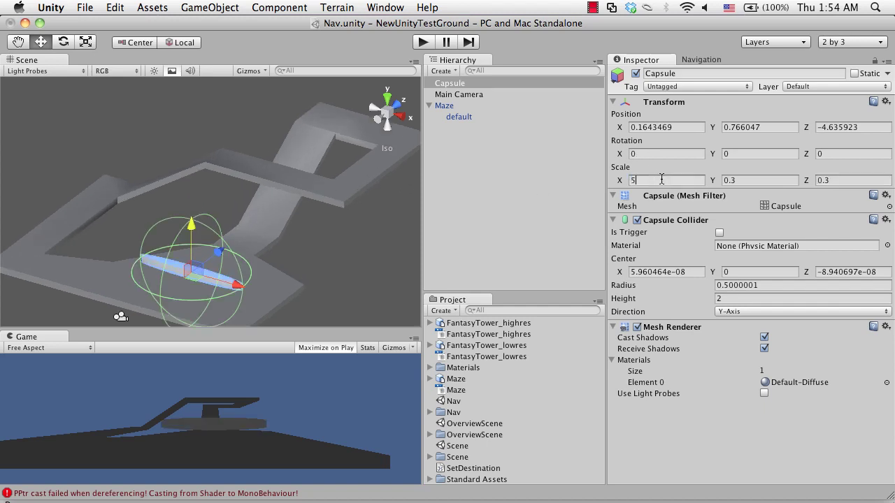
pyautogui.press('BackSpace')
pyautogui.write('.5')
pyautogui.press('Tab')
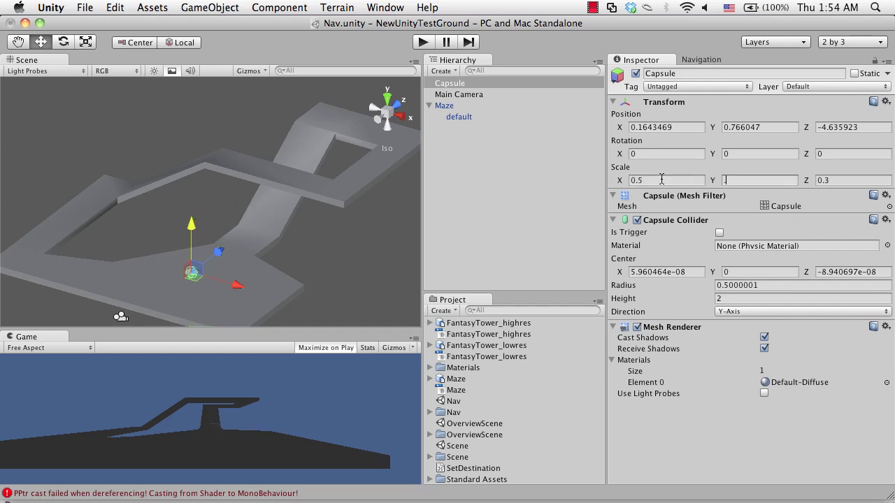
pyautogui.write('.5')
pyautogui.press('Tab')
pyautogui.write('.5')
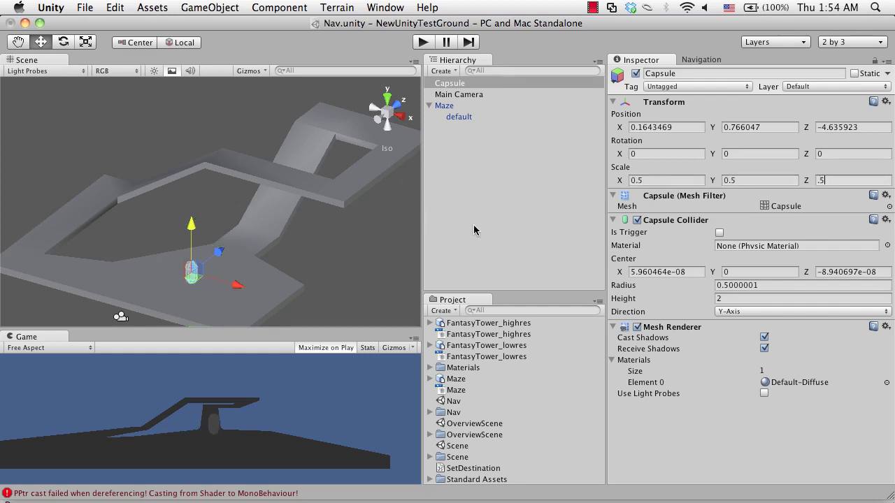
# Add a Nav Mesh Agent component to the capsule.
pyautogui.click(278, 6)
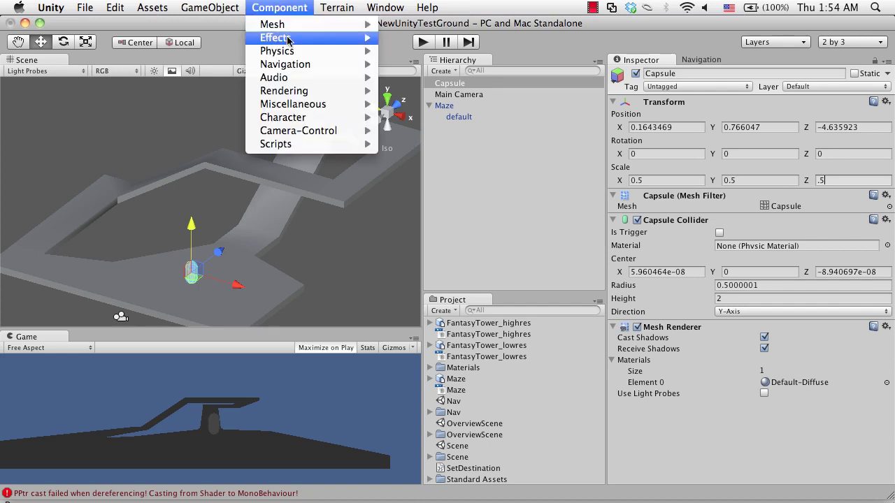
pyautogui.moveTo(318, 64)
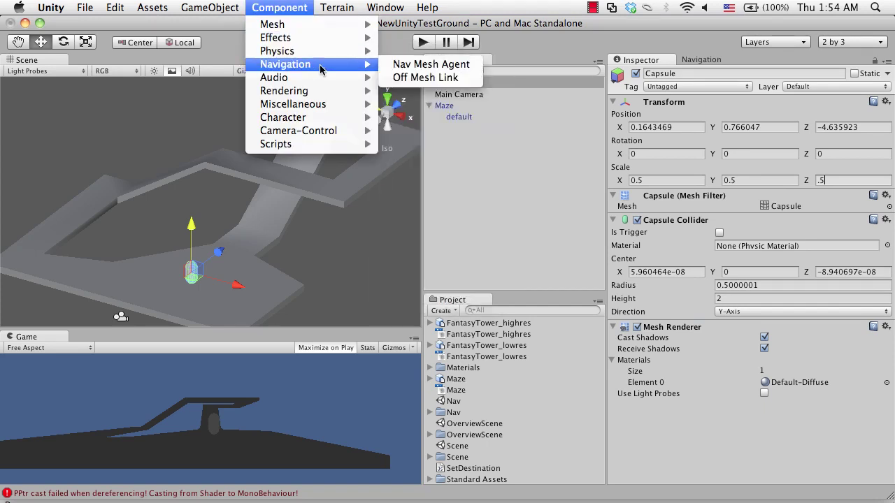
pyautogui.click(414, 65)
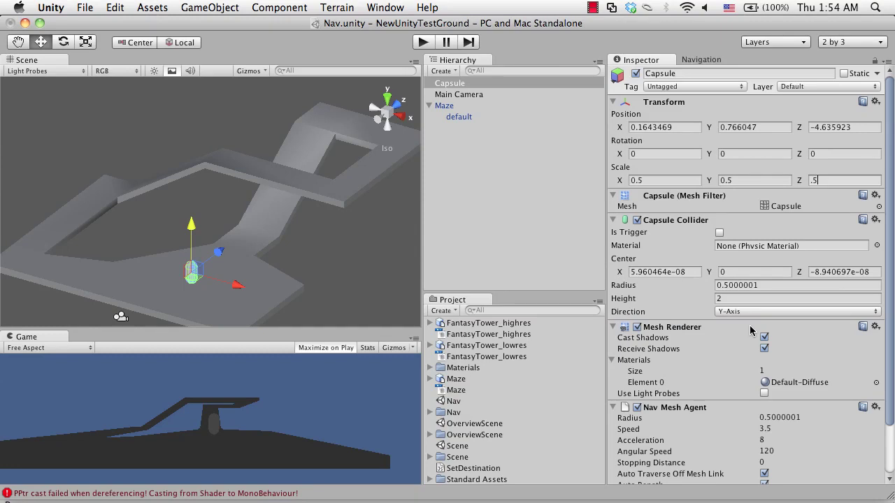
# Set the capsule's Nav Mesh Agent height to 0.5 and review its NavMesh Walkable options.
pyautogui.scroll(-3, 751, 328)
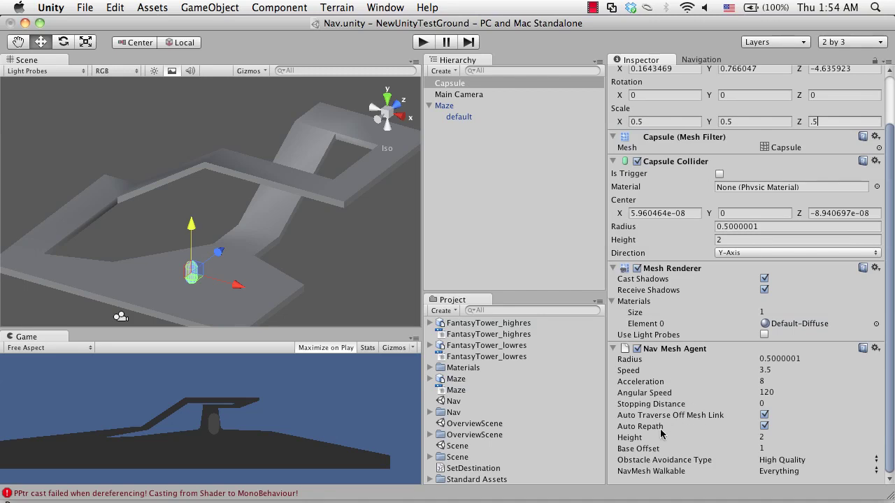
pyautogui.click(769, 438)
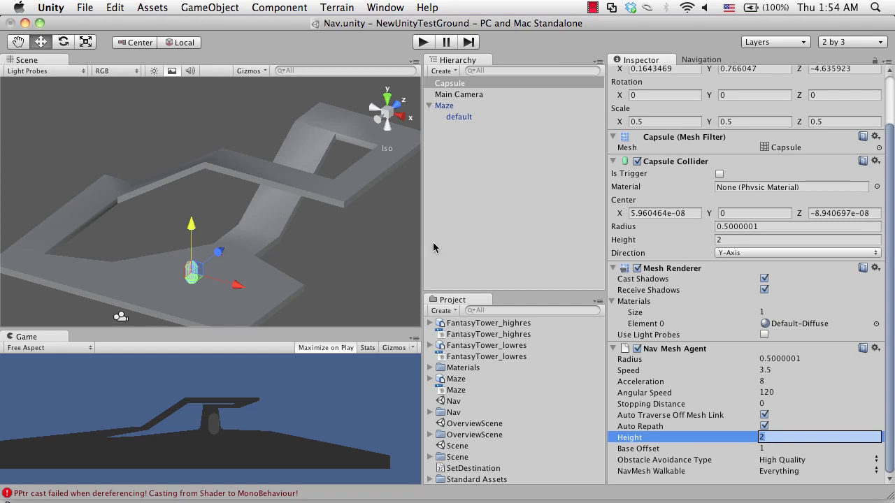
pyautogui.press('Return')
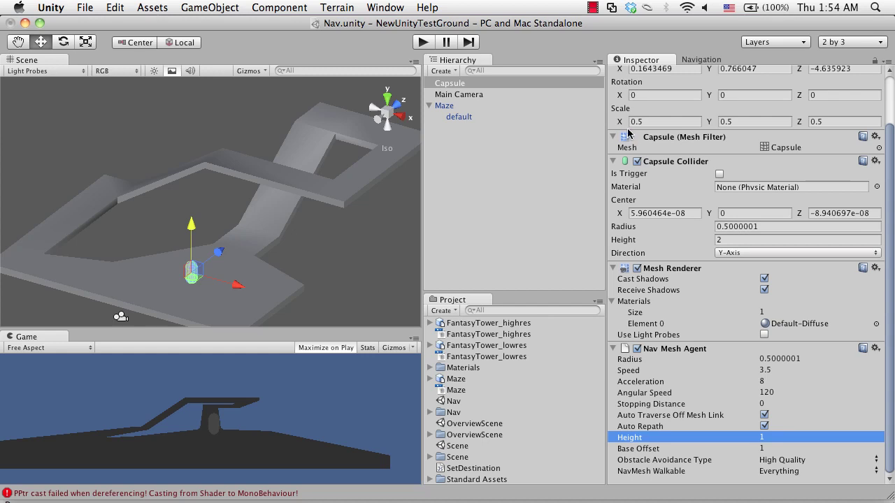
pyautogui.click(772, 437)
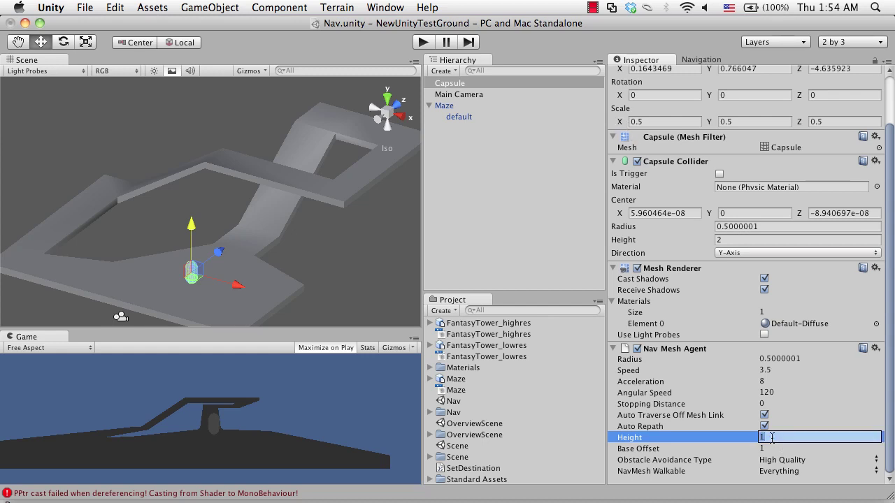
pyautogui.press('Return')
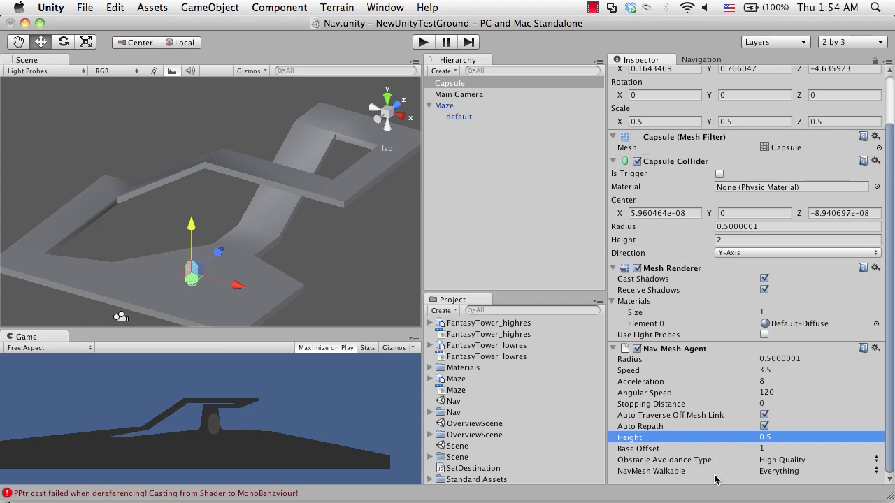
pyautogui.click(777, 471)
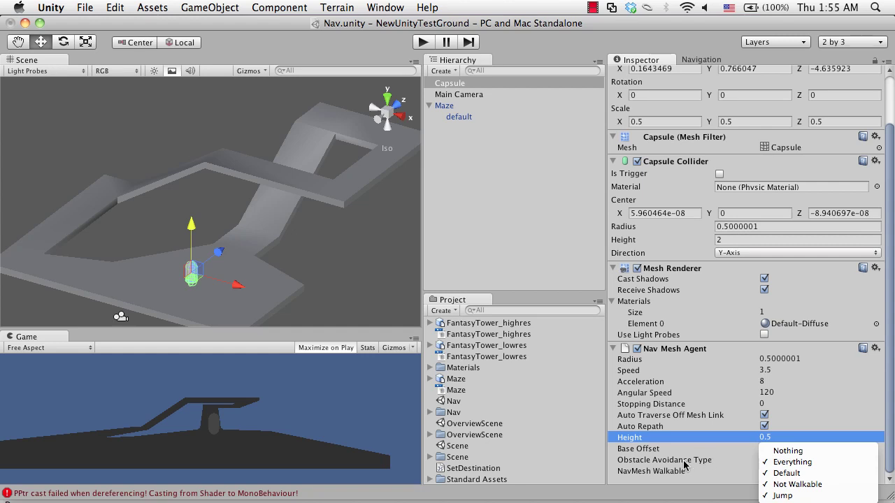
pyautogui.click(674, 437)
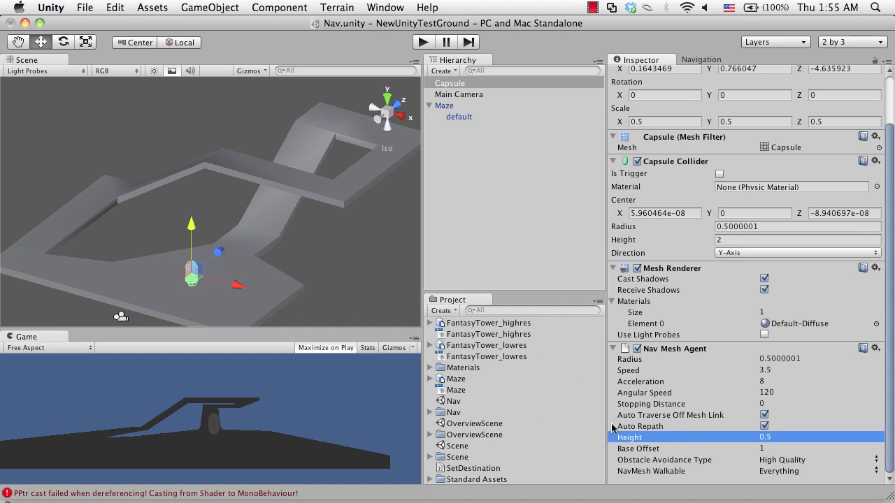
# Review the SetDestination script and attach it to the capsule.
pyautogui.click(475, 468)
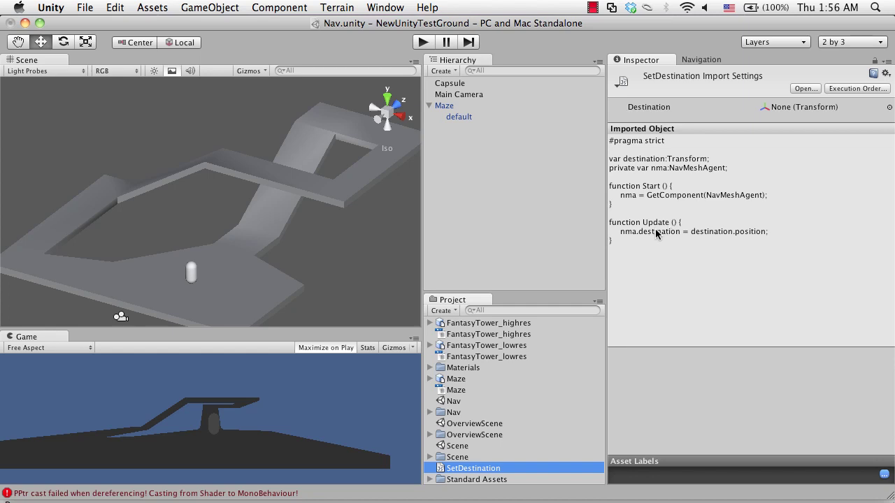
pyautogui.moveTo(442, 468); pyautogui.dragTo(452, 85)
pyautogui.click(472, 83)
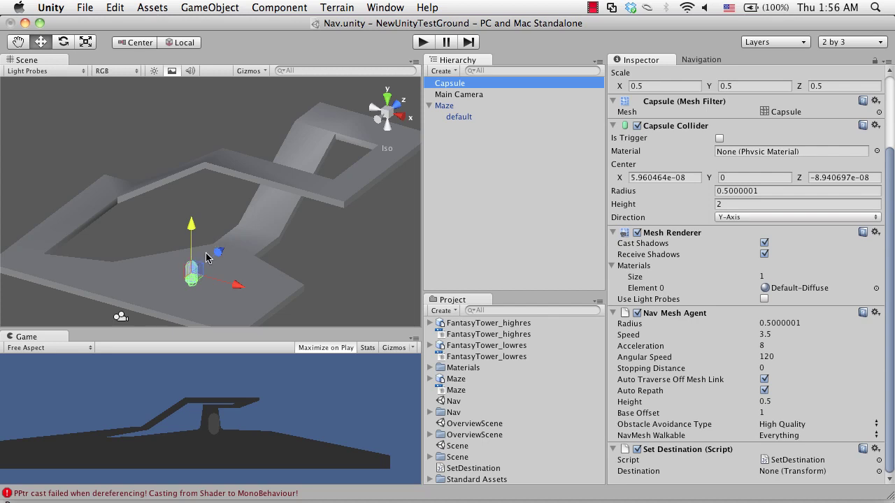
# Duplicate the capsule and move the copy onto the maze's upper walkway.
pyautogui.press('super+d')
pyautogui.moveTo(218, 253); pyautogui.dragTo(269, 105)
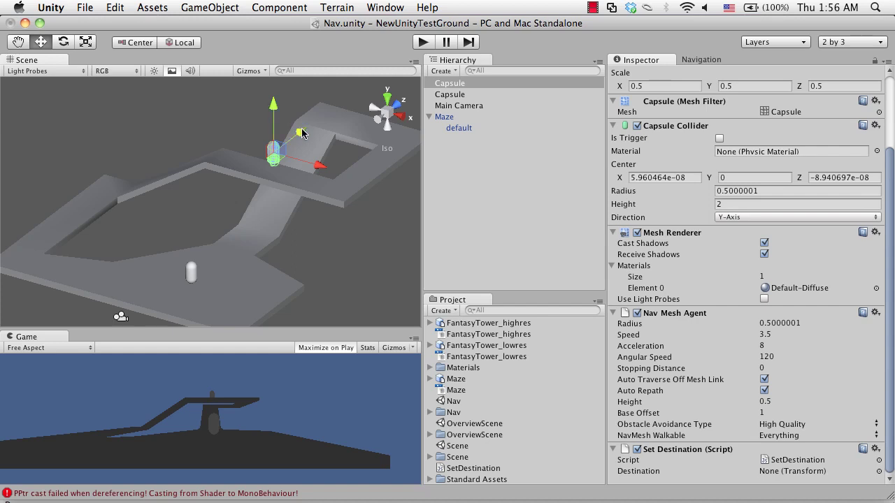
pyautogui.moveTo(302, 129); pyautogui.dragTo(296, 134)
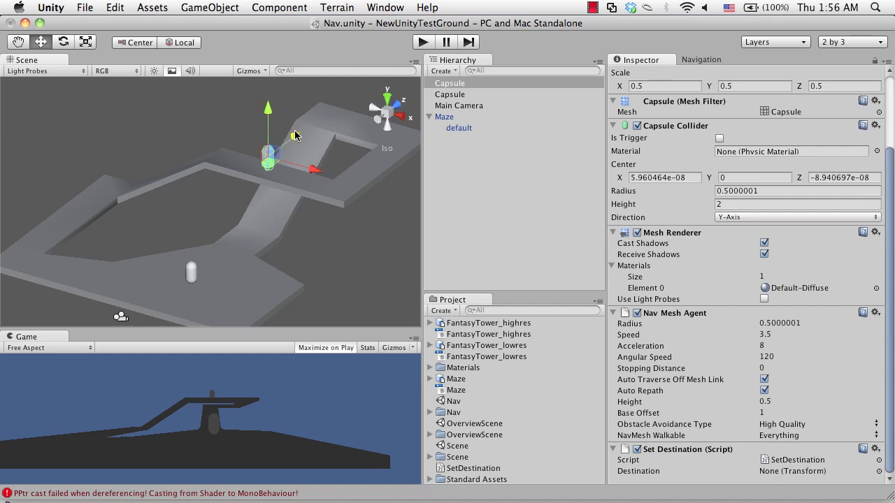
# Remove the Nav Mesh Agent and Set Destination components from the duplicated capsule on the upper walkway.
pyautogui.rightClick(661, 315)
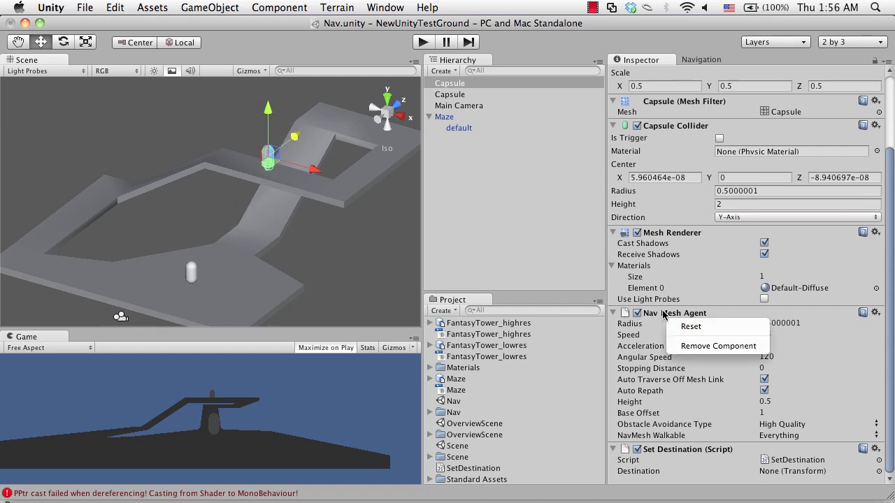
pyautogui.click(704, 345)
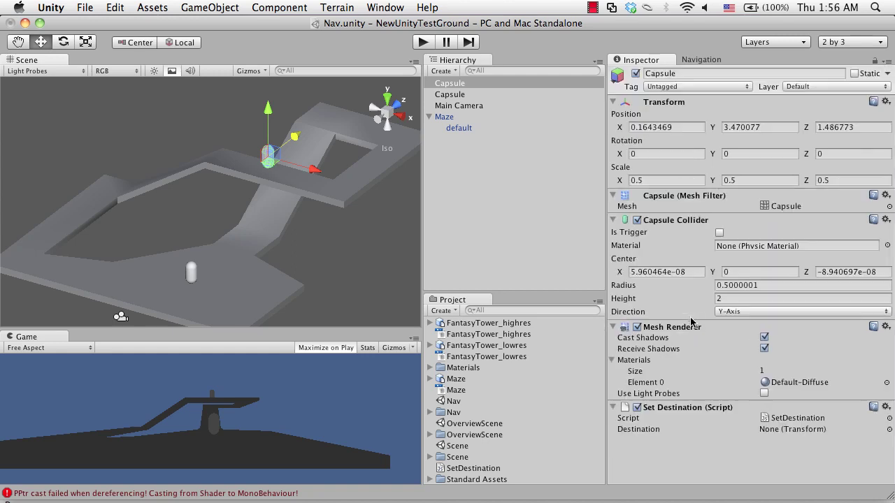
pyautogui.click(704, 406)
pyautogui.rightClick(712, 409)
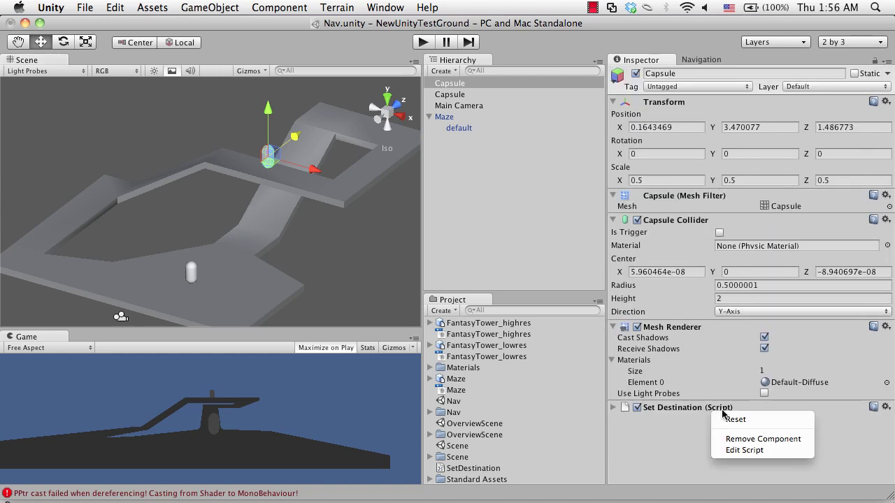
pyautogui.click(755, 439)
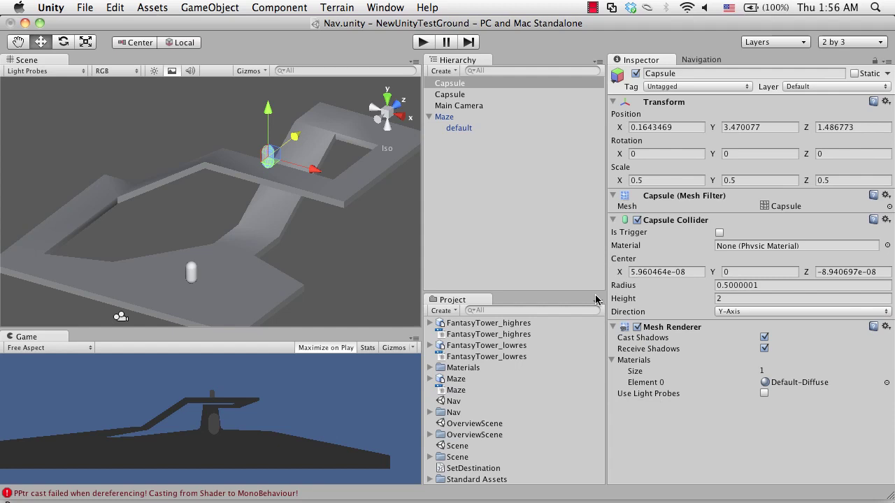
# Assign the upper capsule as the Destination in the lower capsule's Set Destination script.
pyautogui.click(440, 96)
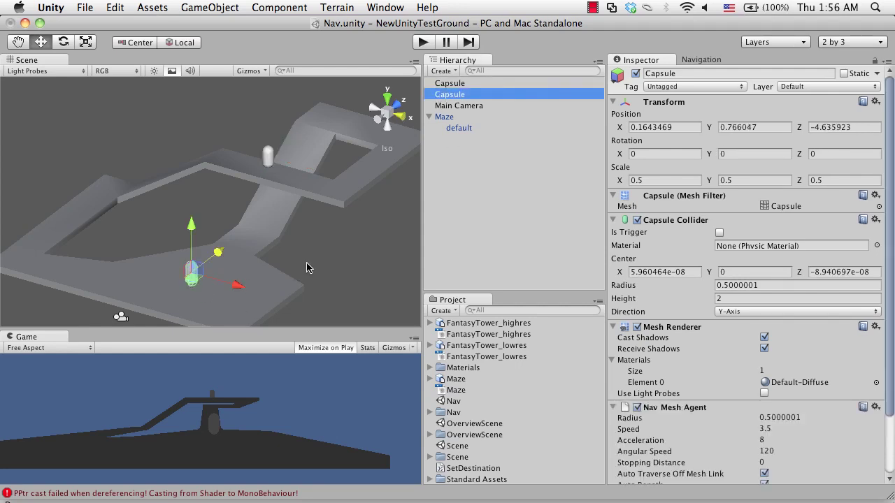
pyautogui.moveTo(458, 83); pyautogui.dragTo(776, 476)
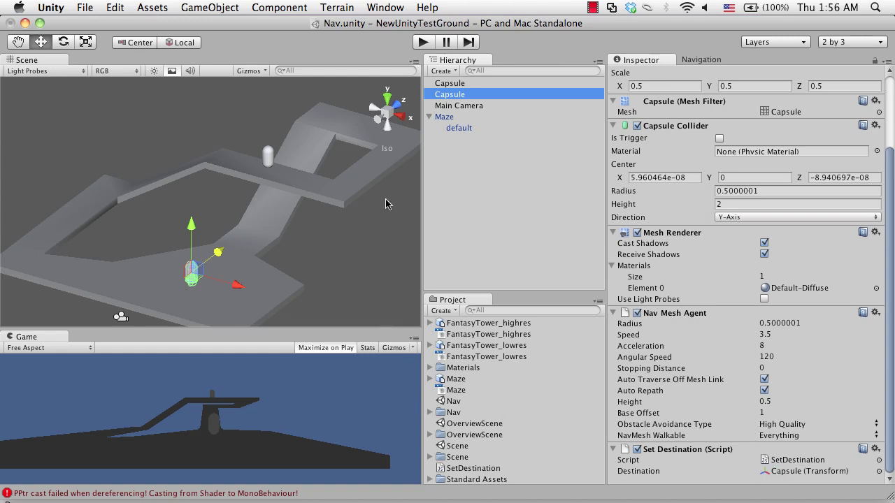
# Test the pathfinding in play mode by moving the target capsule down to the lower platform, and stop playing.
pyautogui.click(423, 43)
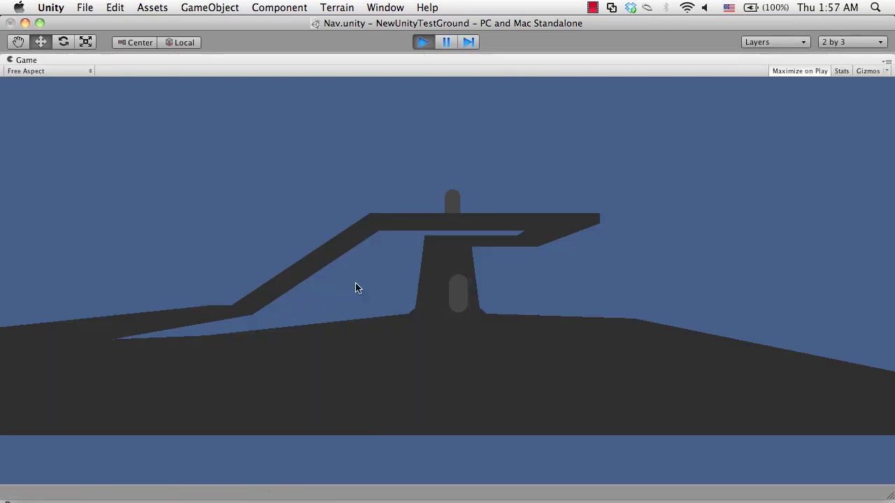
pyautogui.hotkey('shift', 'space')
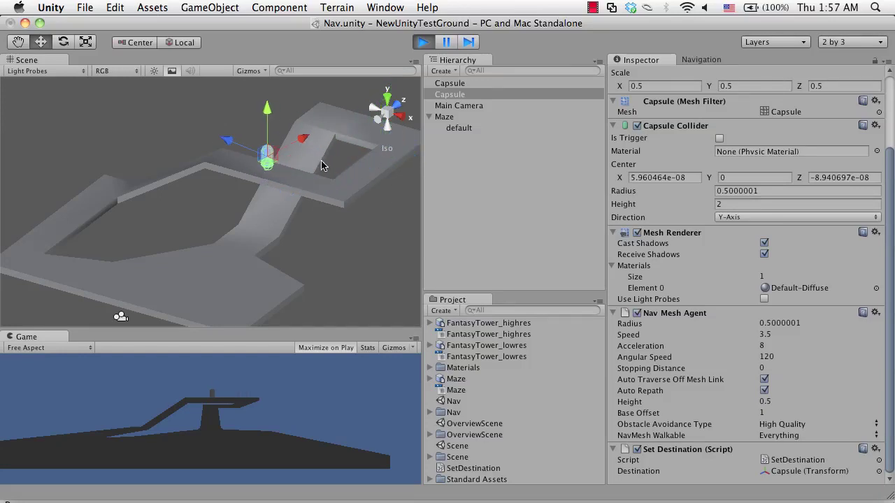
pyautogui.click(447, 83)
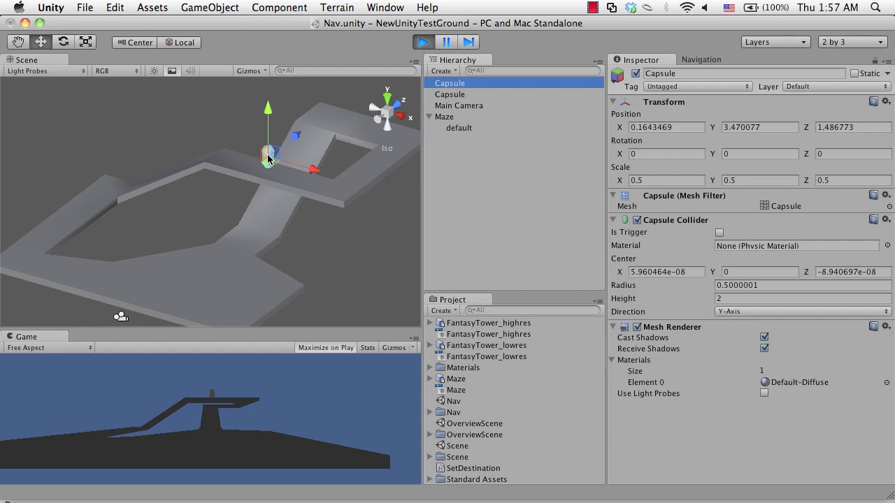
pyautogui.moveTo(268, 158); pyautogui.dragTo(217, 269)
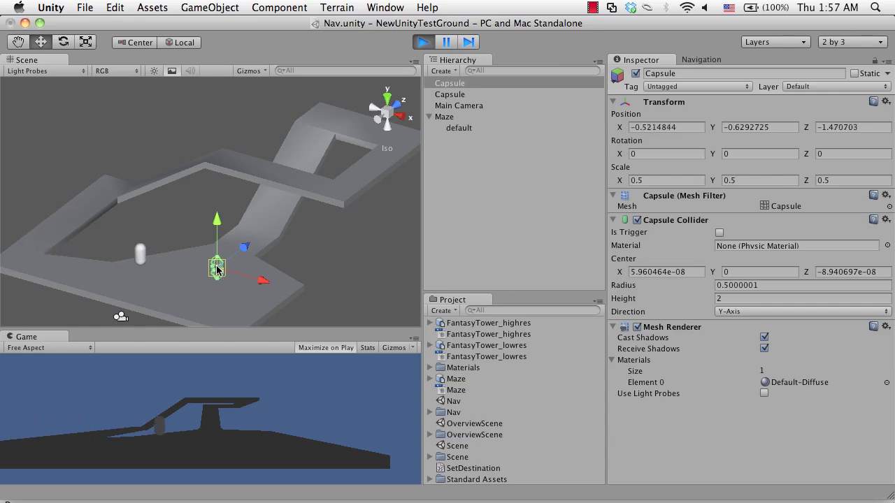
pyautogui.press('super+p')
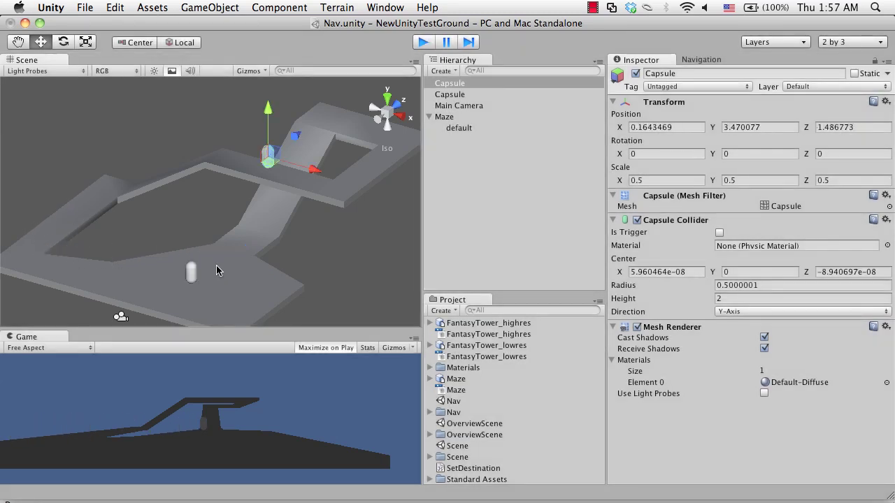
# Set the Drop Height for generated off-mesh links to 2 and rebake the maze's NavMesh.
pyautogui.click(216, 269)
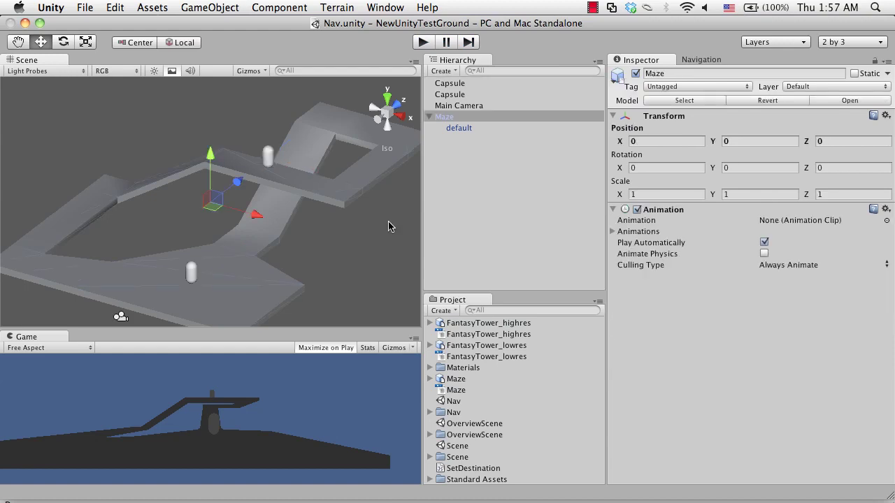
pyautogui.click(461, 128)
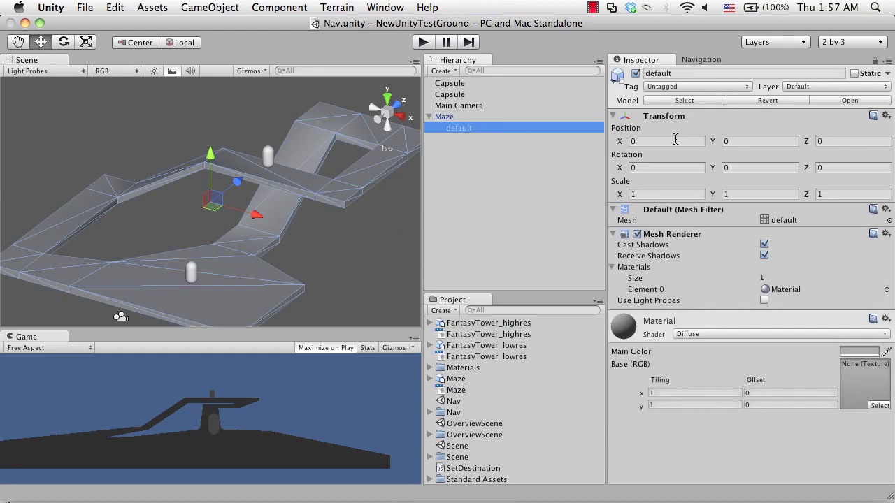
pyautogui.click(699, 59)
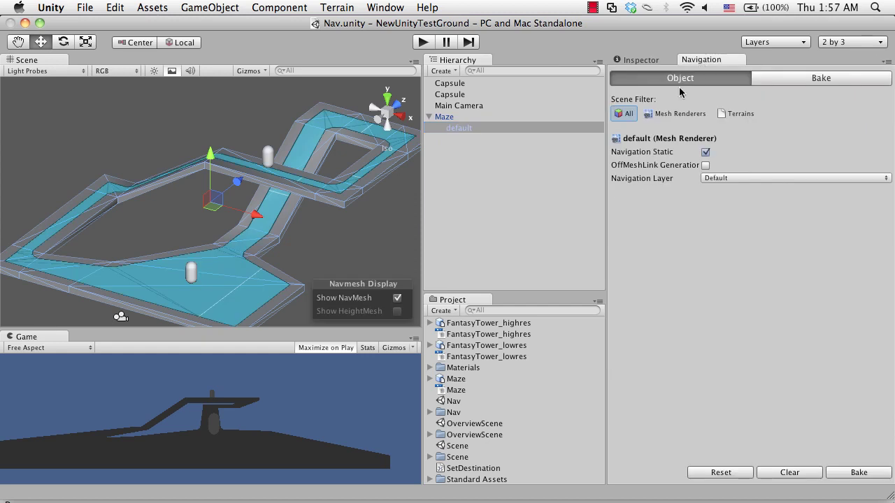
pyautogui.click(791, 80)
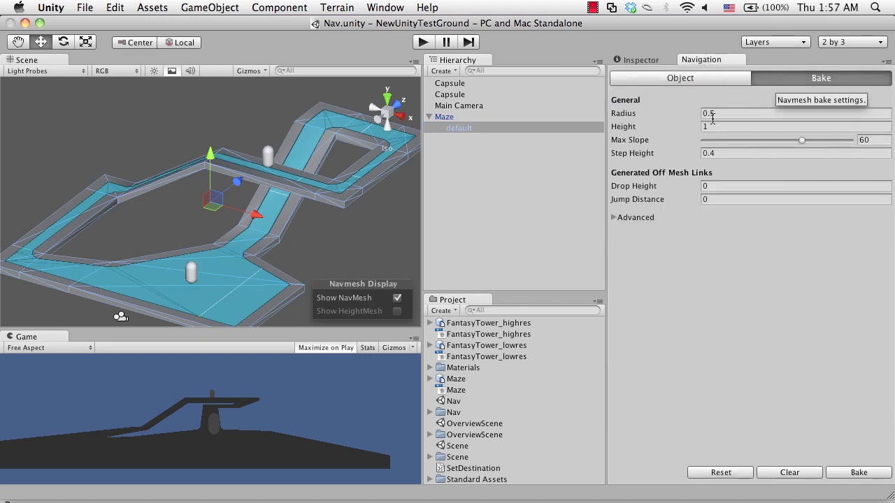
pyautogui.click(650, 189)
pyautogui.moveTo(650, 189); pyautogui.dragTo(684, 188)
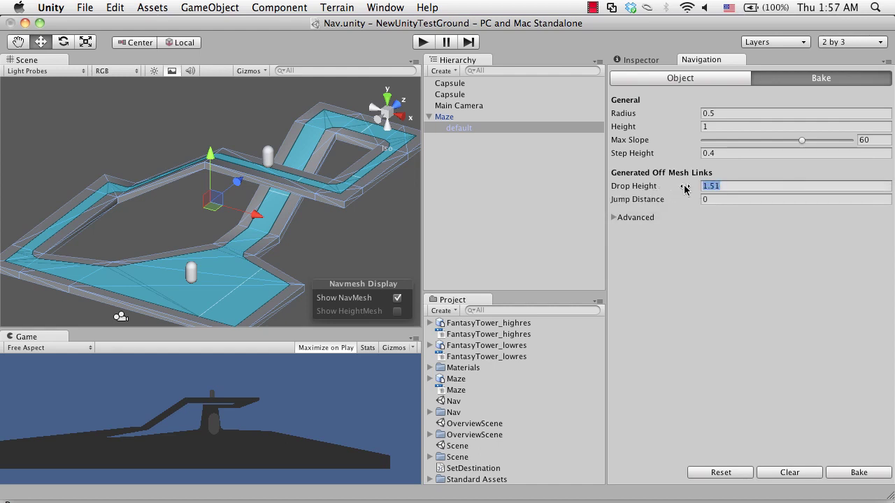
pyautogui.doubleClick(725, 187)
pyautogui.press('BackSpace')
pyautogui.press('BackSpace')
pyautogui.press('BackSpace')
pyautogui.write('2')
pyautogui.press('Return')
pyautogui.click(848, 473)
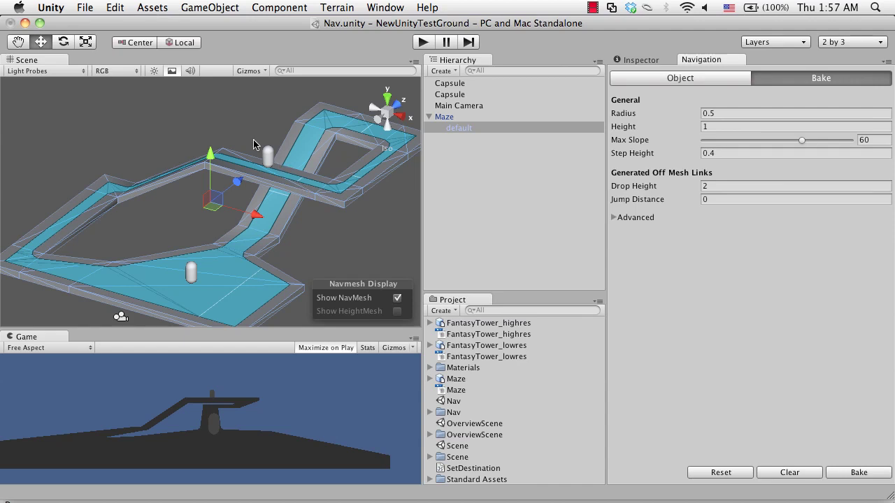
# Select the upper target capsule, turn off Maximize on Play for the Game view, and start play mode.
pyautogui.click(282, 168)
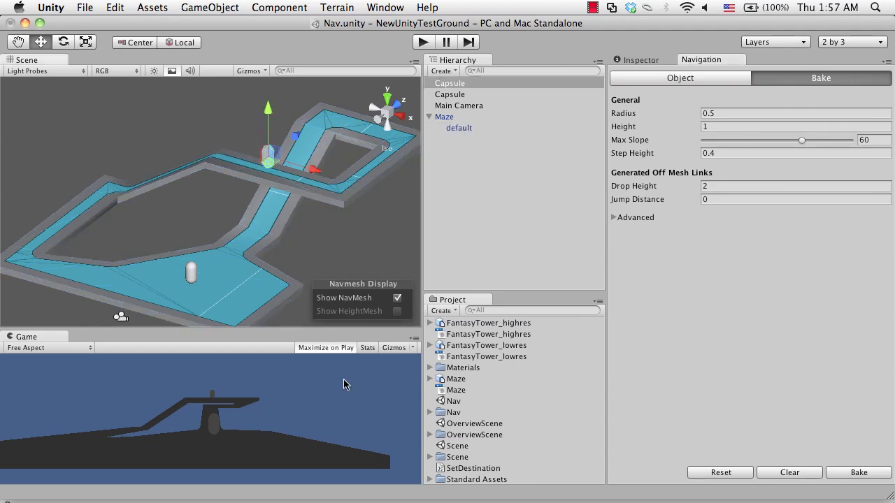
pyautogui.click(324, 349)
pyautogui.press('super+p')
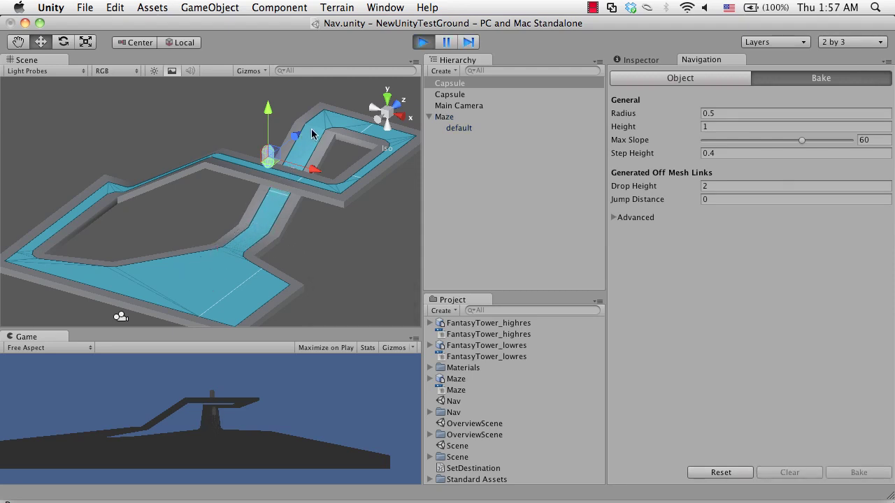
# Test the agent's pathfinding by moving the target capsule off the upper walkway along its Z axis, and stop playing.
pyautogui.click(265, 162)
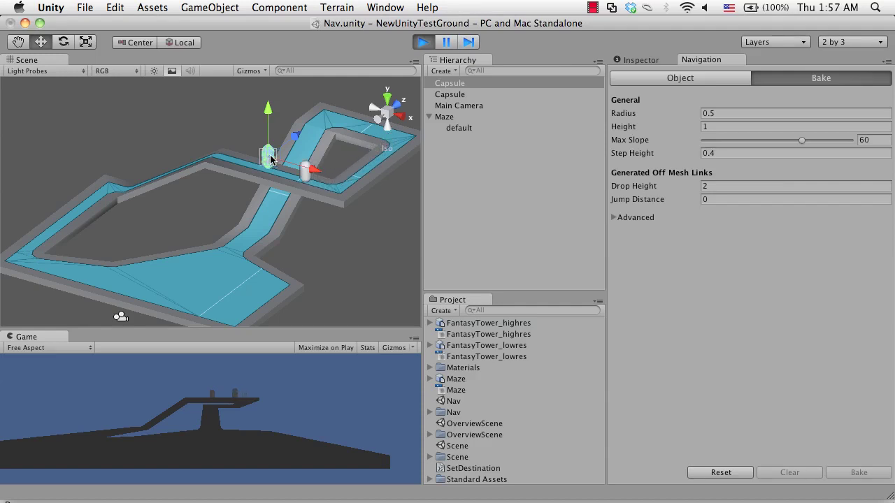
pyautogui.moveTo(269, 157)
pyautogui.mouseDown()
pyautogui.moveTo(198, 259)
pyautogui.moveTo(203, 269)
pyautogui.moveTo(169, 267)
pyautogui.moveTo(163, 260)
pyautogui.moveTo(223, 219)
pyautogui.moveTo(240, 168)
pyautogui.moveTo(260, 171)
pyautogui.mouseUp()
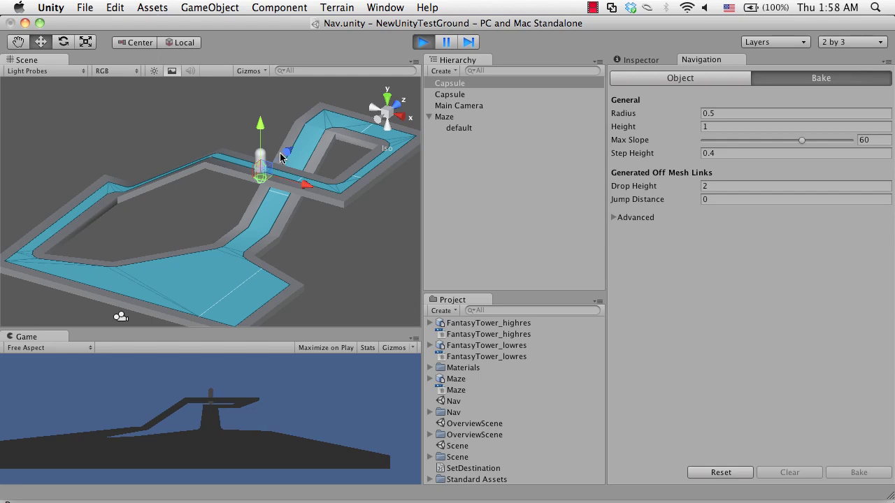
pyautogui.moveTo(283, 154); pyautogui.dragTo(222, 202)
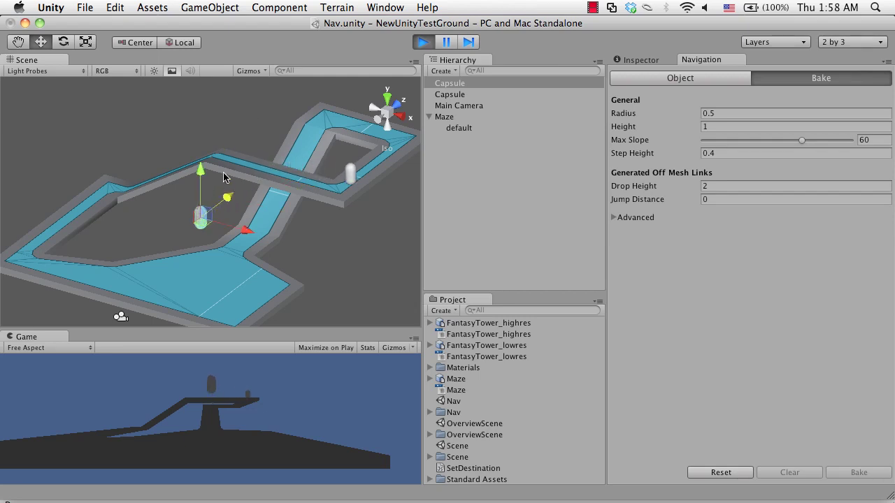
pyautogui.press('super+p')
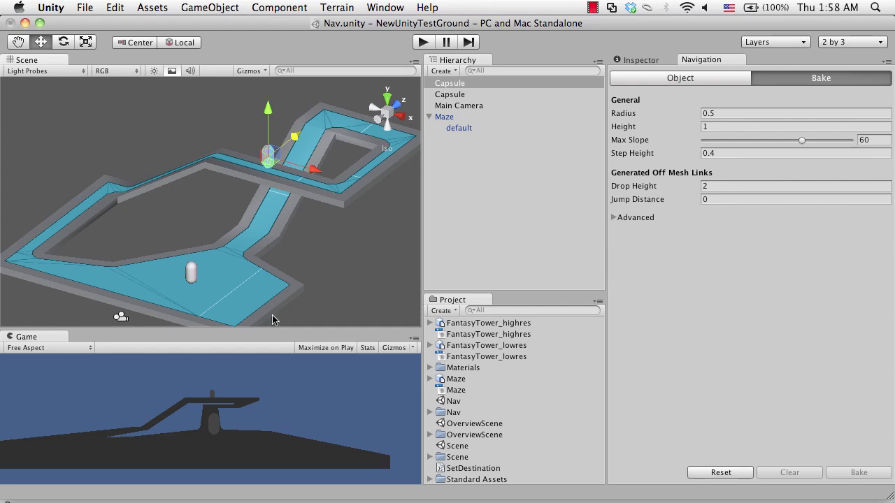
# Switch to Firefox and review the Major New Features in the Unity 3.5 release notes, down to the occlusion culling and GPU Profiler entries.
pyautogui.click(234, 502)
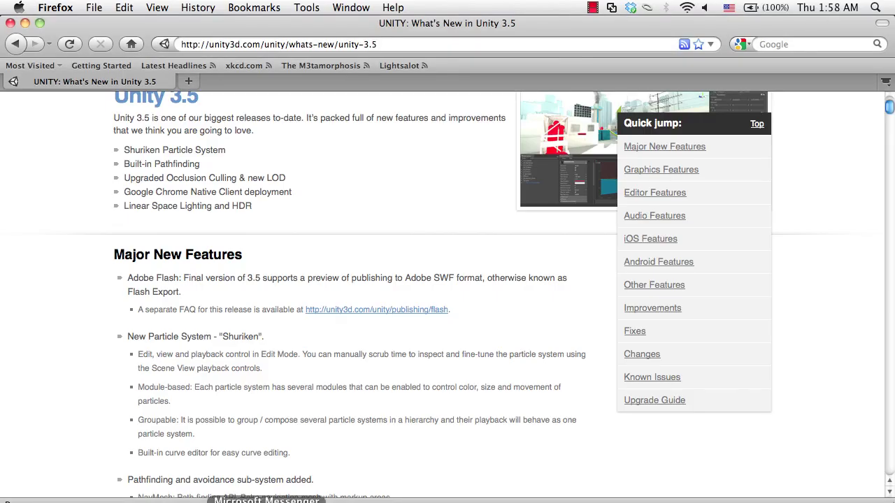
pyautogui.scroll(-10, 480, 401)
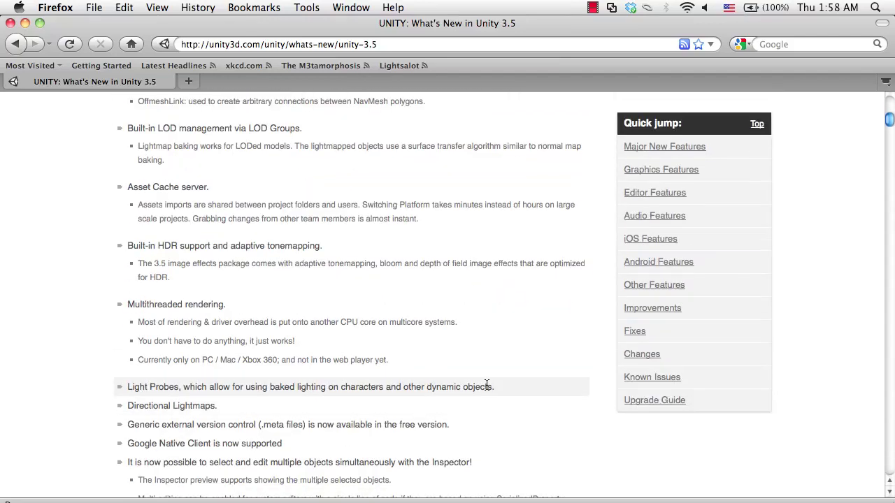
pyautogui.moveTo(487, 386); pyautogui.dragTo(87, 260)
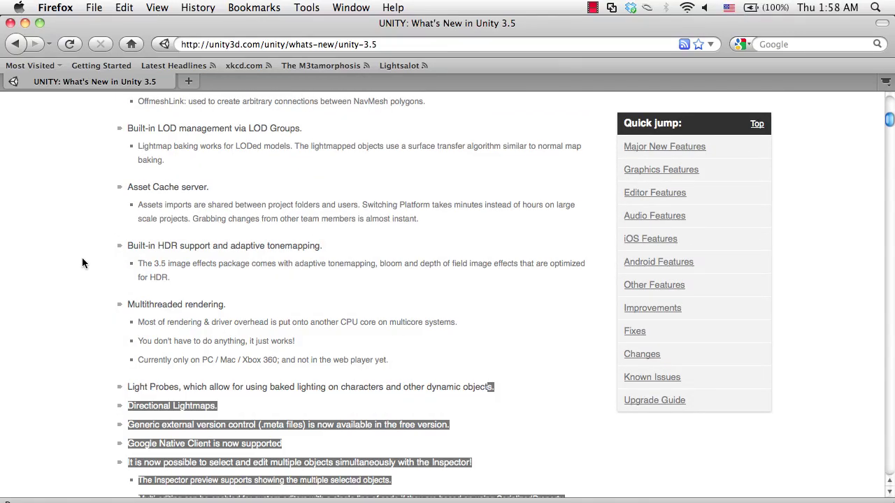
pyautogui.click(82, 257)
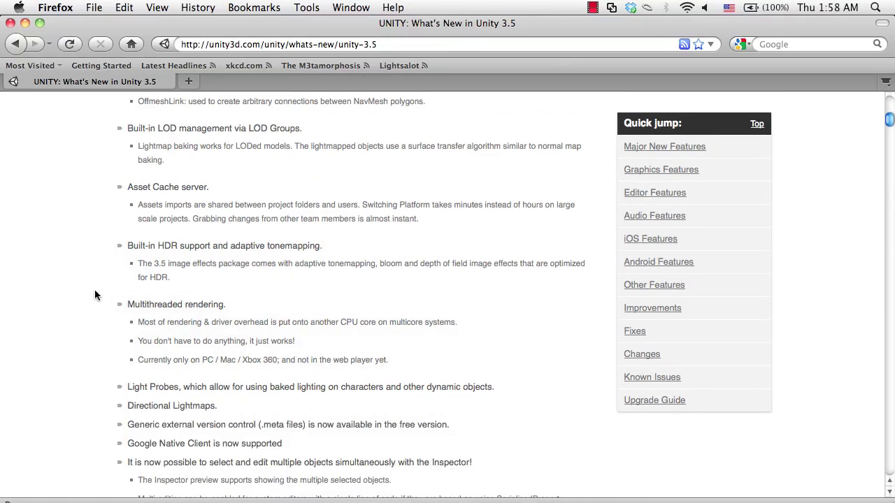
pyautogui.scroll(-5, 79, 290)
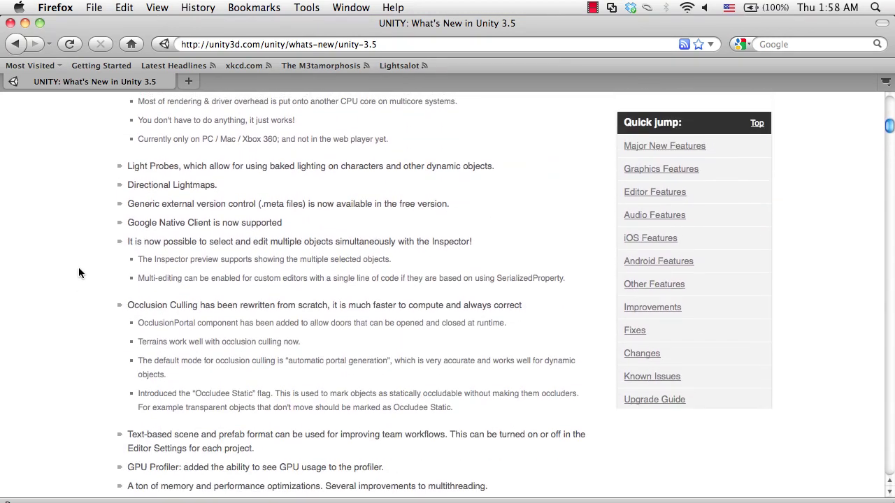
pyautogui.rightClick(88, 222)
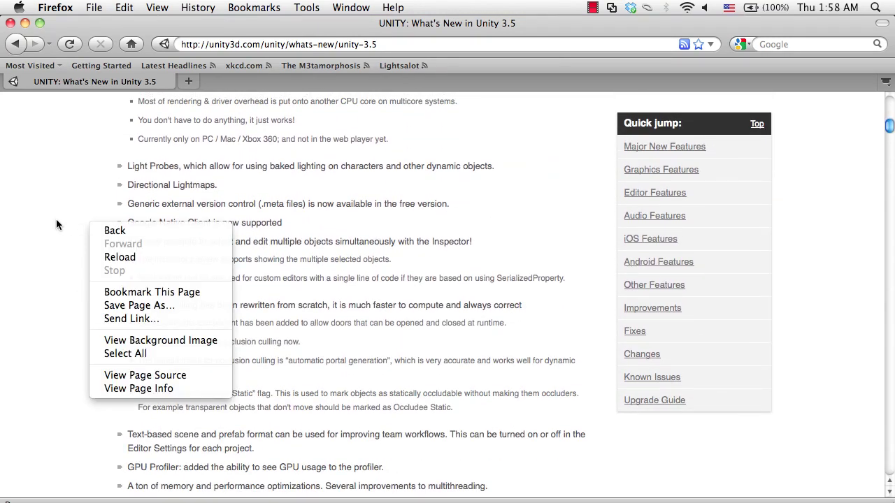
pyautogui.click(57, 221)
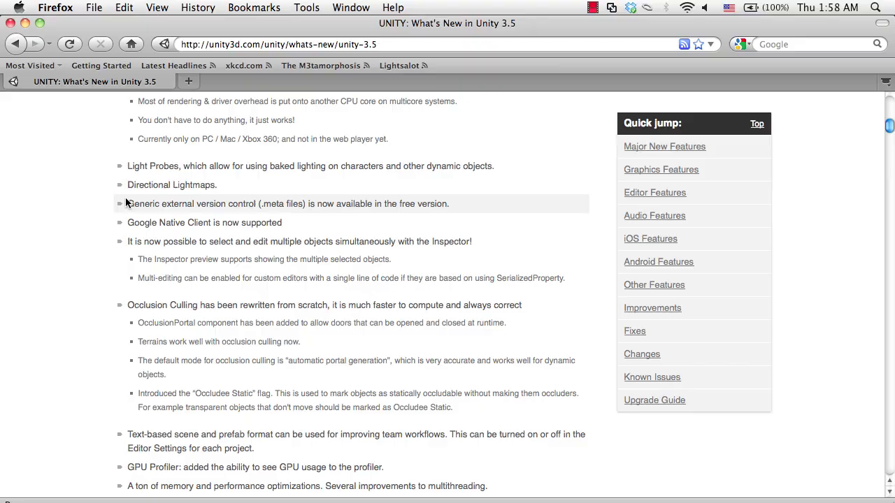
# Switch back to Unity and examine the Flash Player (Preview) and Web Player options in Build Settings, including NaCl support, and close the window.
pyautogui.press('super+Tab')
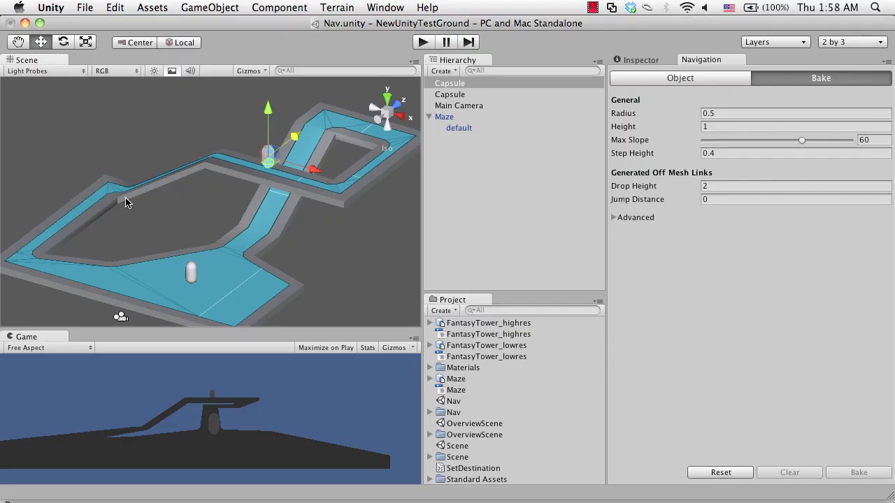
pyautogui.click(85, 6)
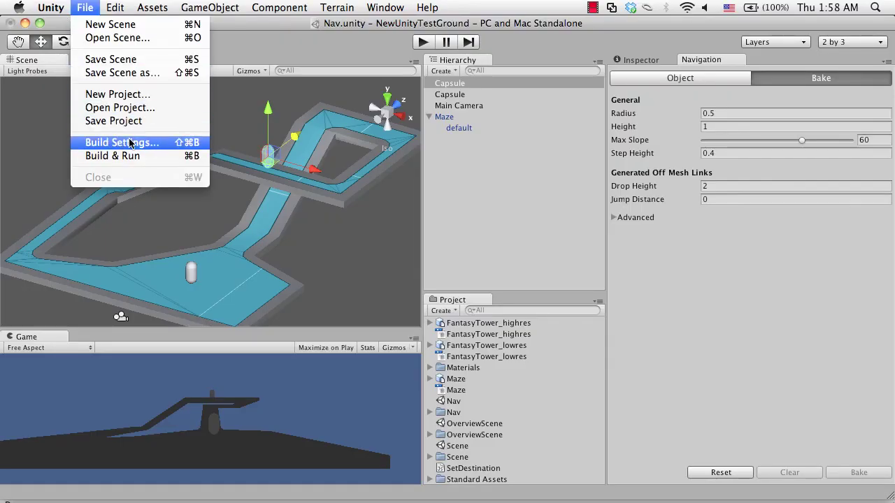
pyautogui.click(130, 143)
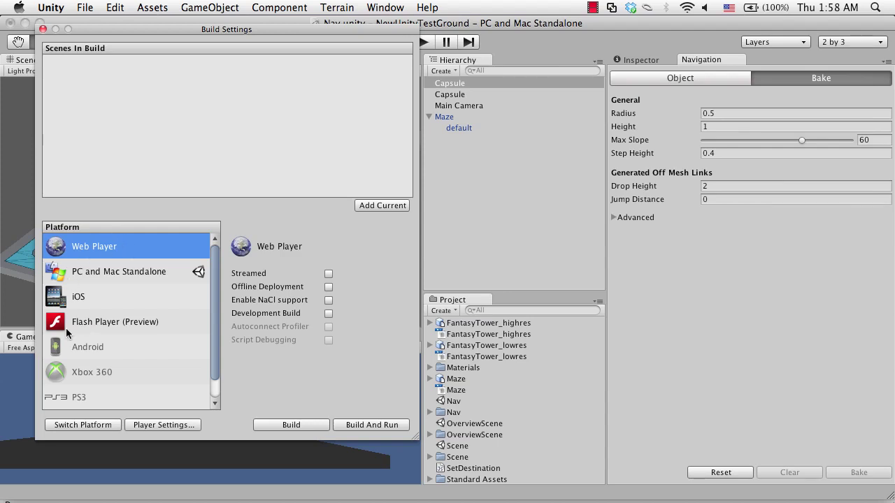
pyautogui.click(65, 322)
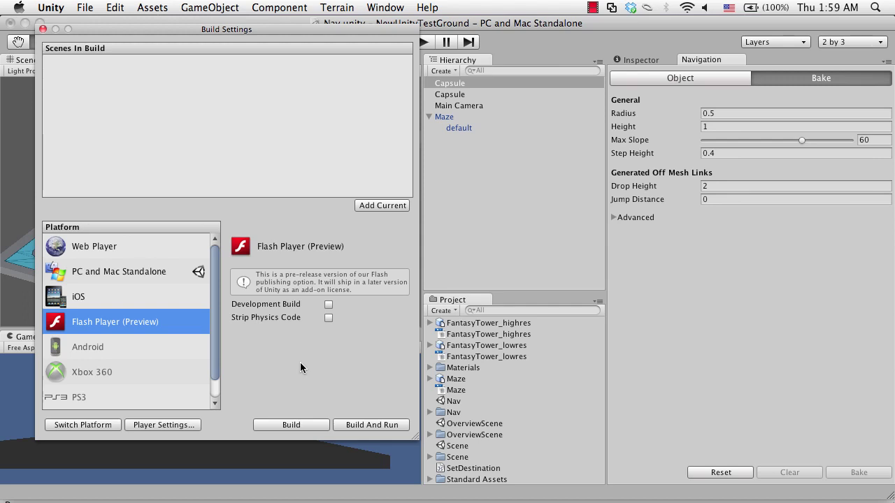
pyautogui.click(154, 246)
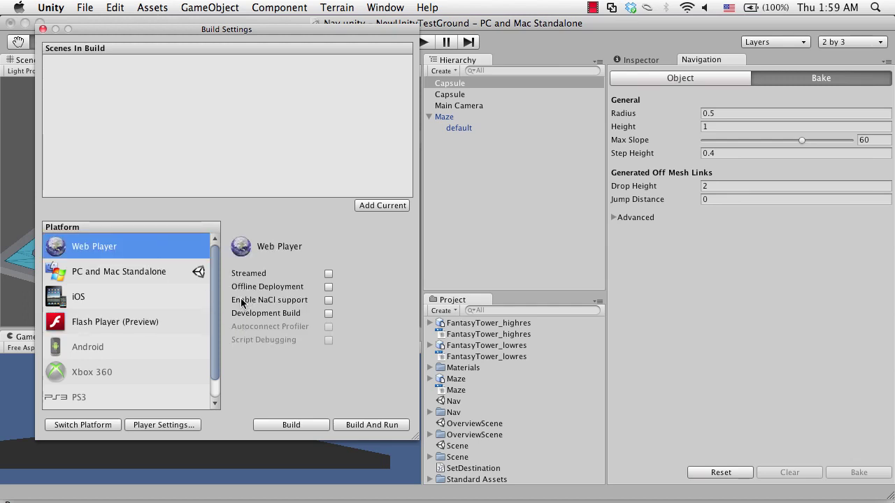
pyautogui.moveTo(242, 304)
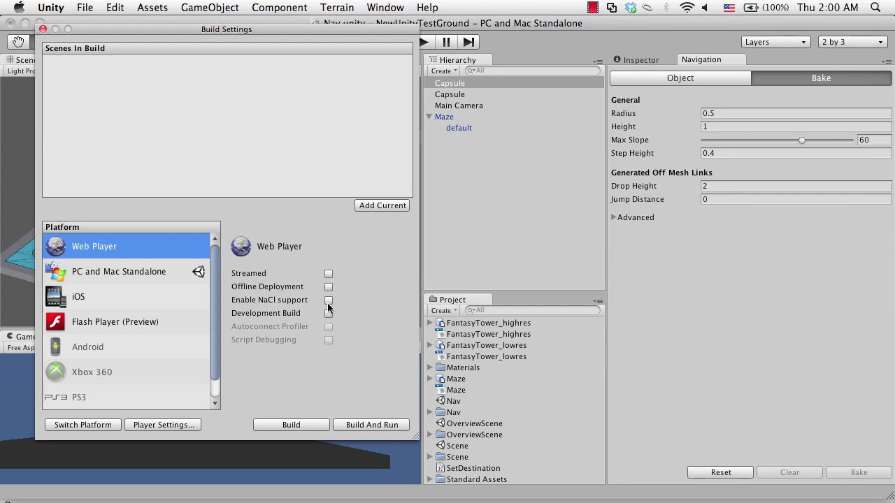
pyautogui.press('super+w')
# Return to the release notes in Firefox and look through the Graphics, Editor and Audio Features sections.
pyautogui.press('super+Tab')
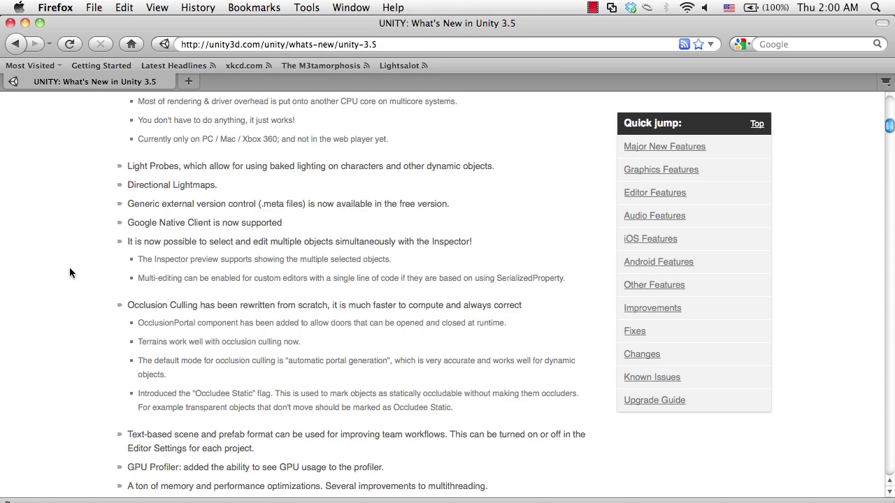
pyautogui.scroll(-5, 97, 290)
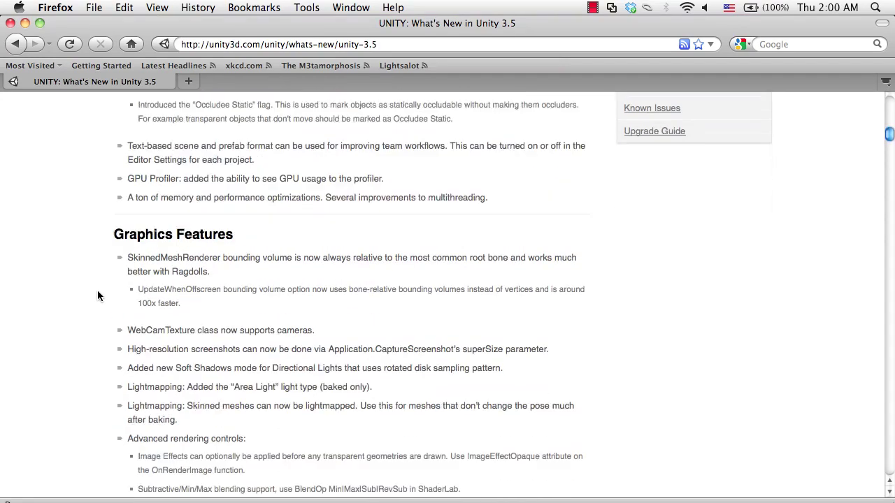
pyautogui.scroll(-8, 71, 223)
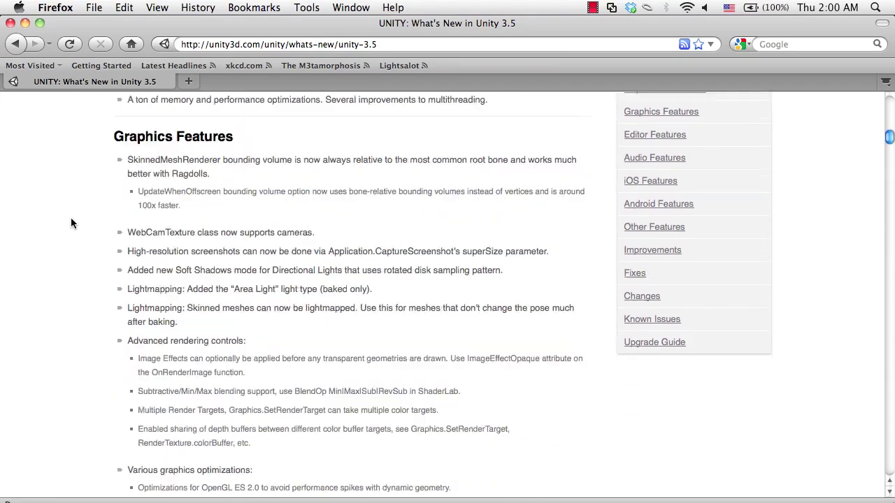
pyautogui.scroll(-9, 71, 223)
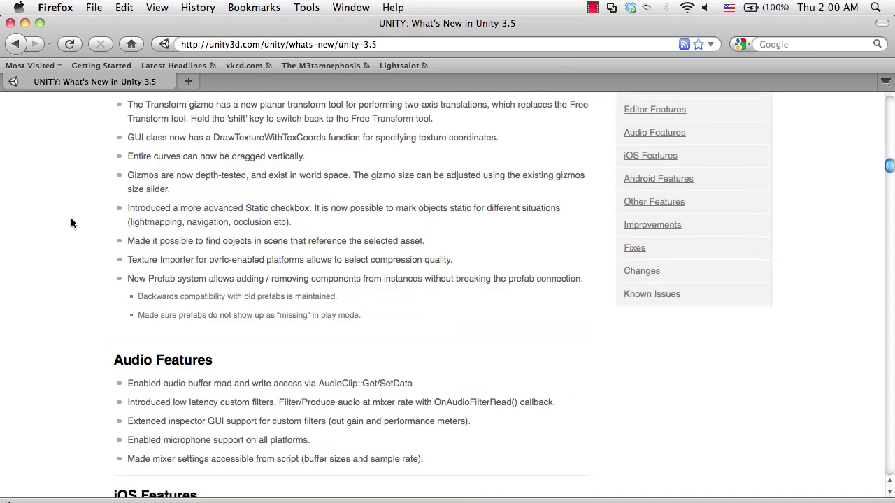